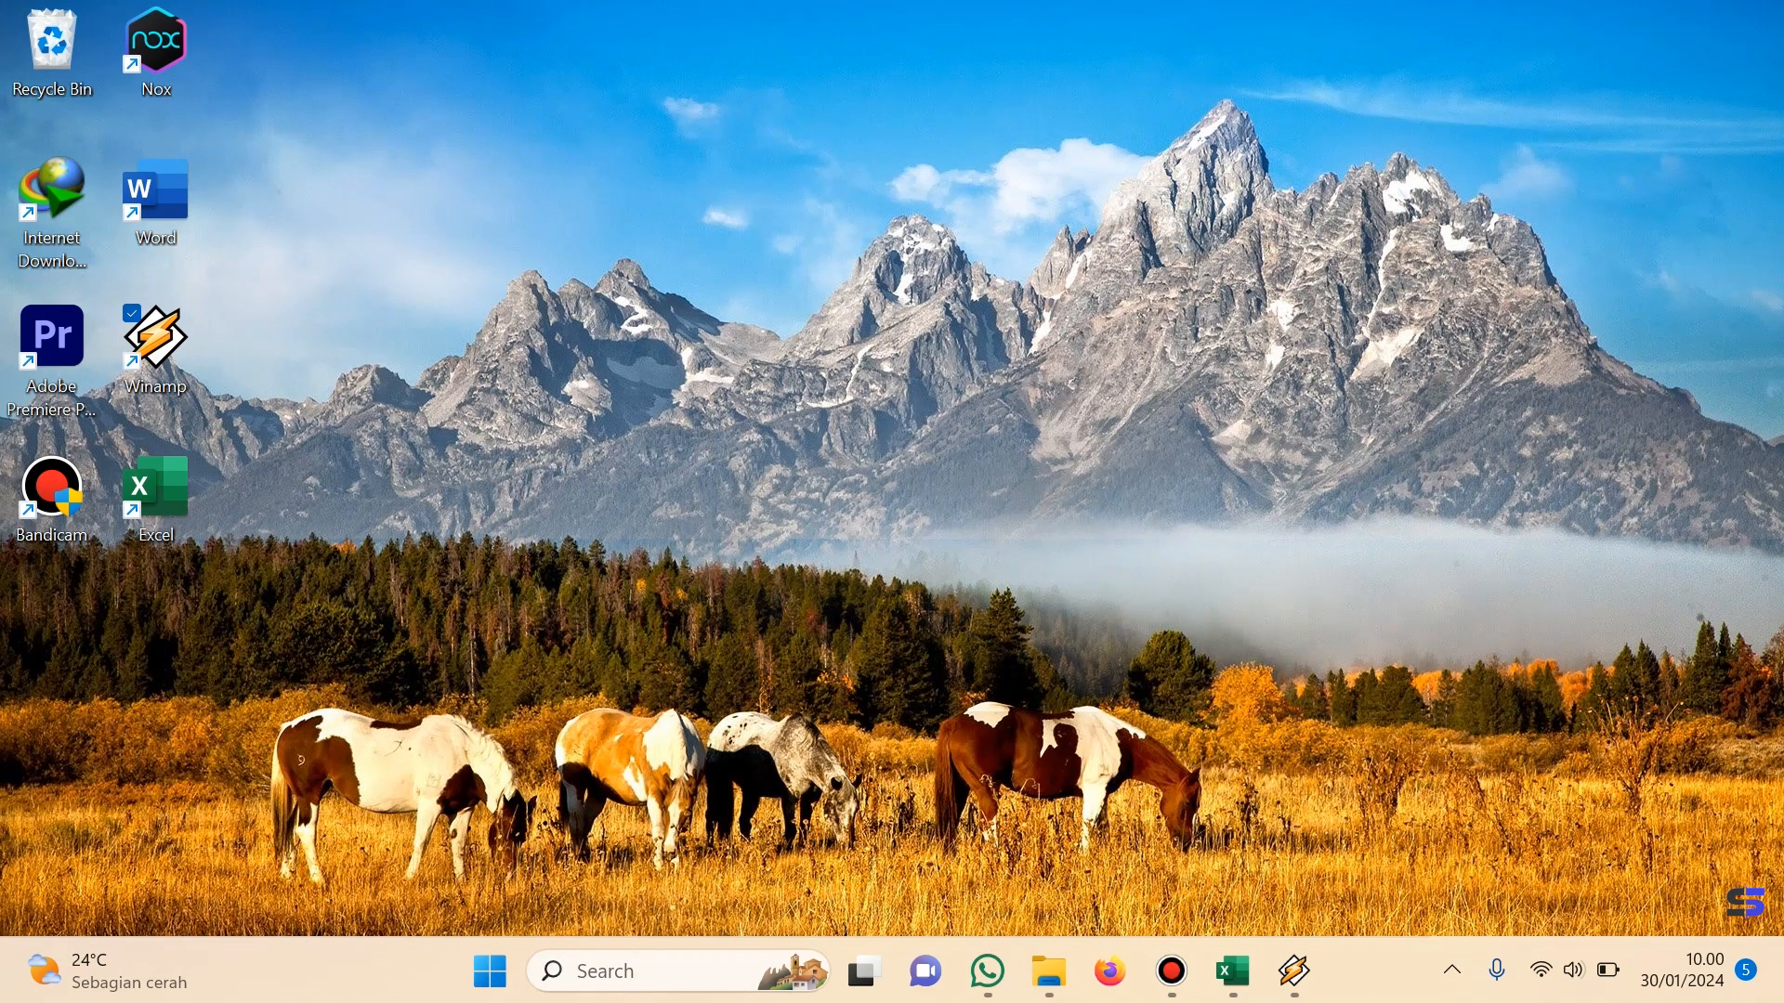
Search Google for 'gmail' from a new Firefox tab.
click(1109, 971)
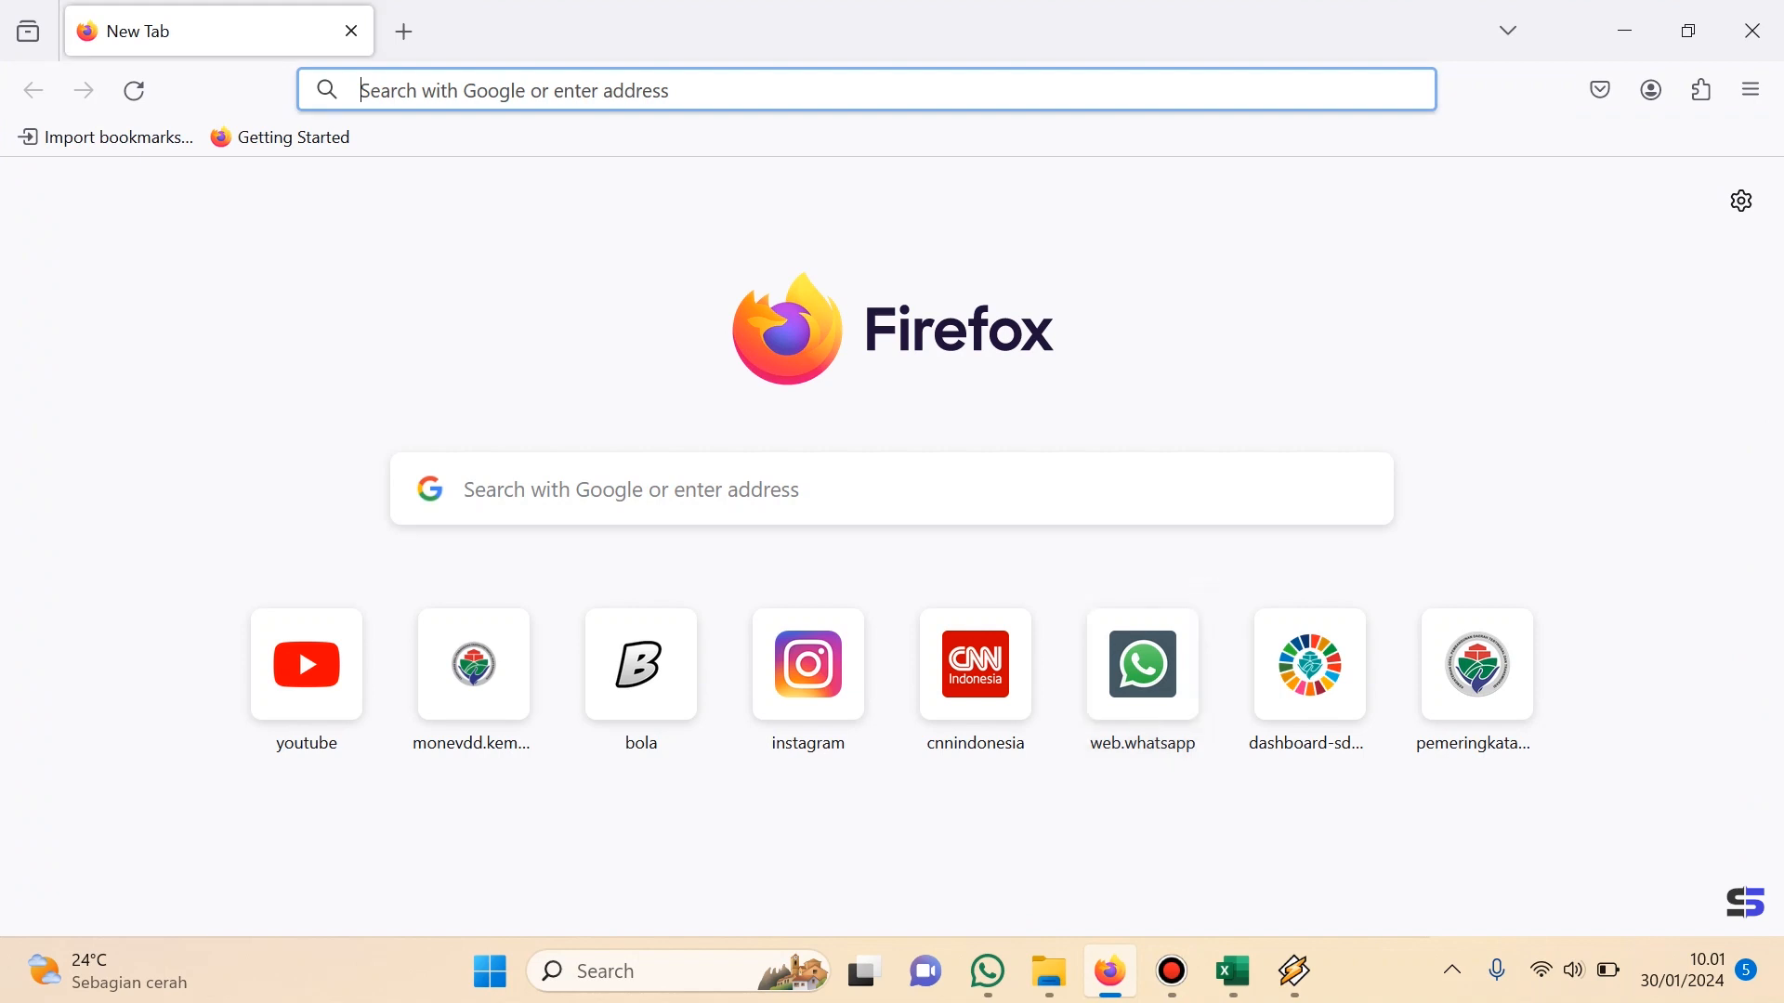
text(gma)
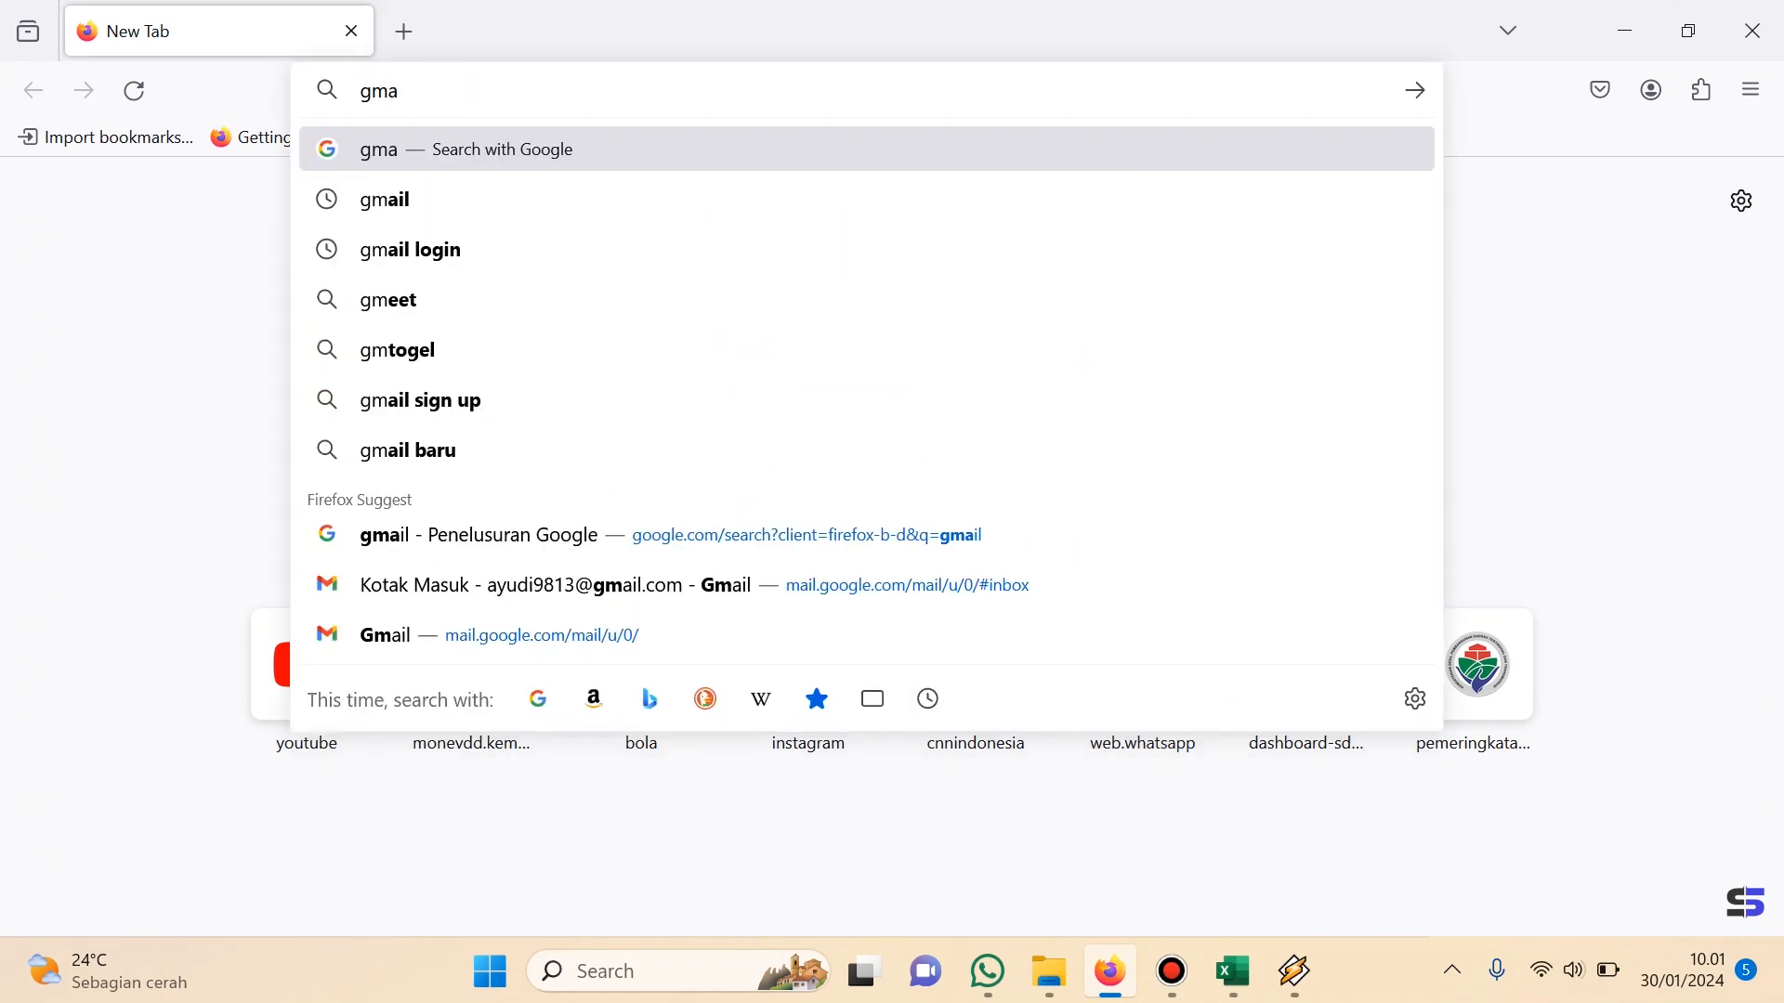
text(il)
key(Return)
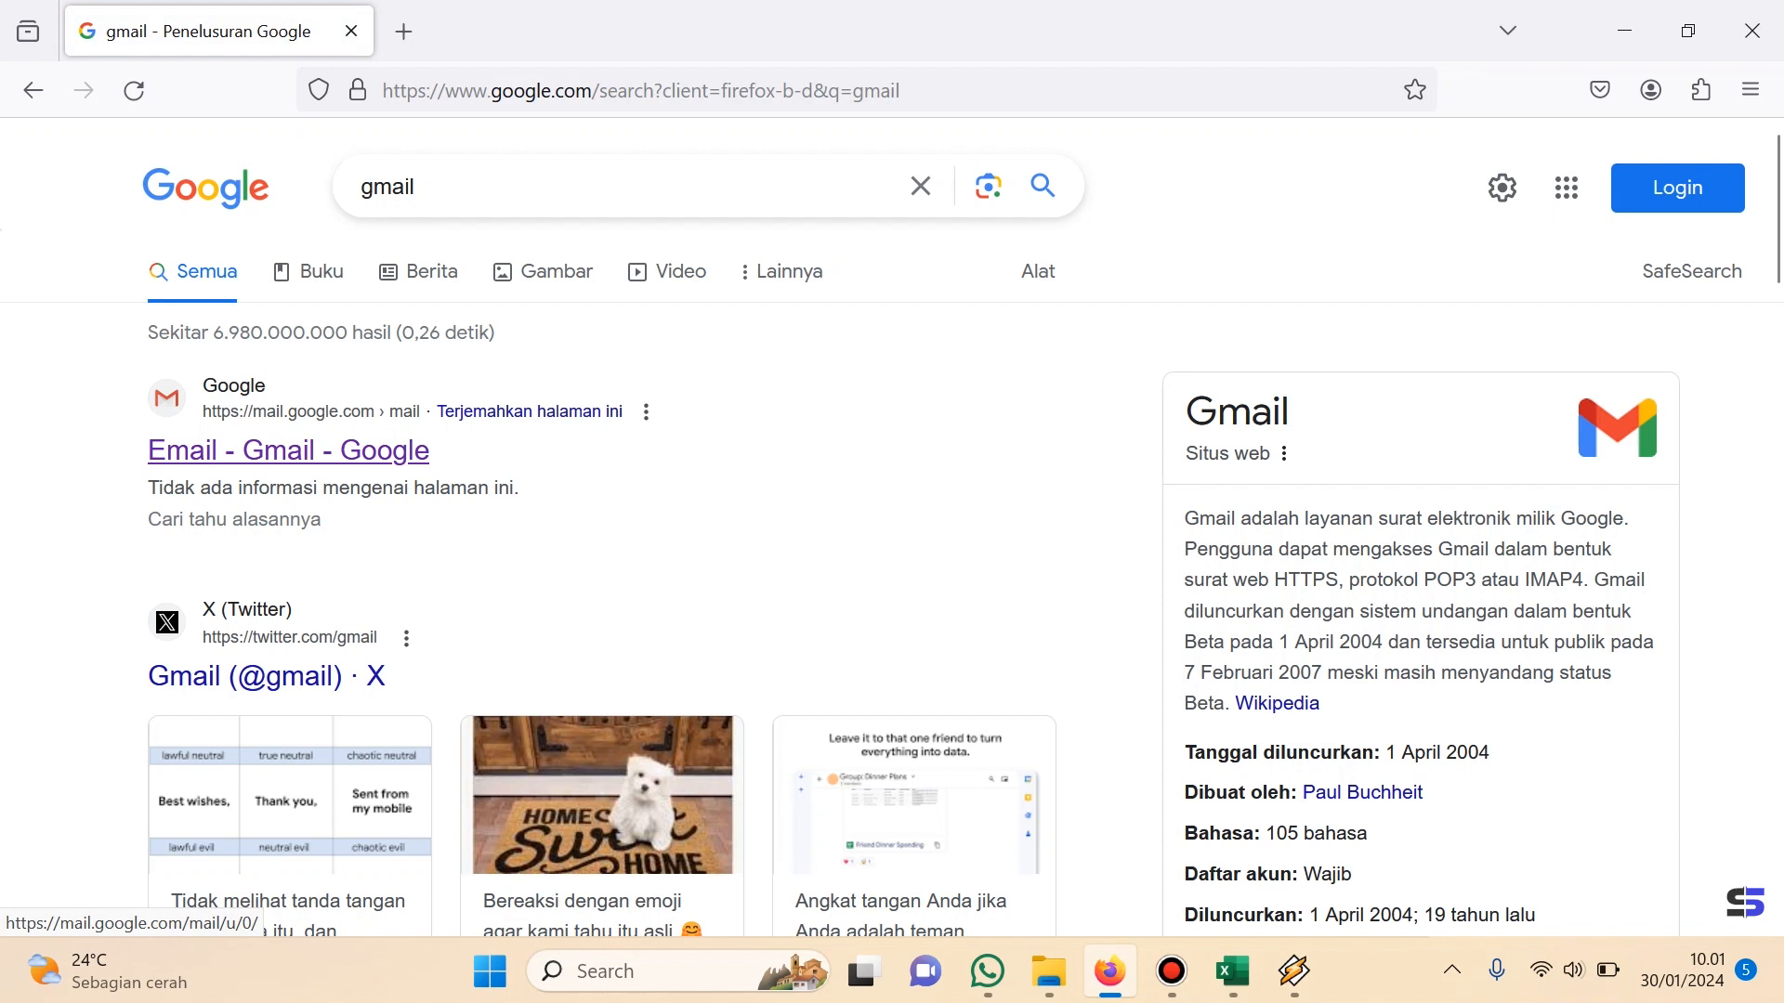
Open Gmail, choose 'Gunakan akun lain', then 'Buat akun' for personal use.
click(288, 450)
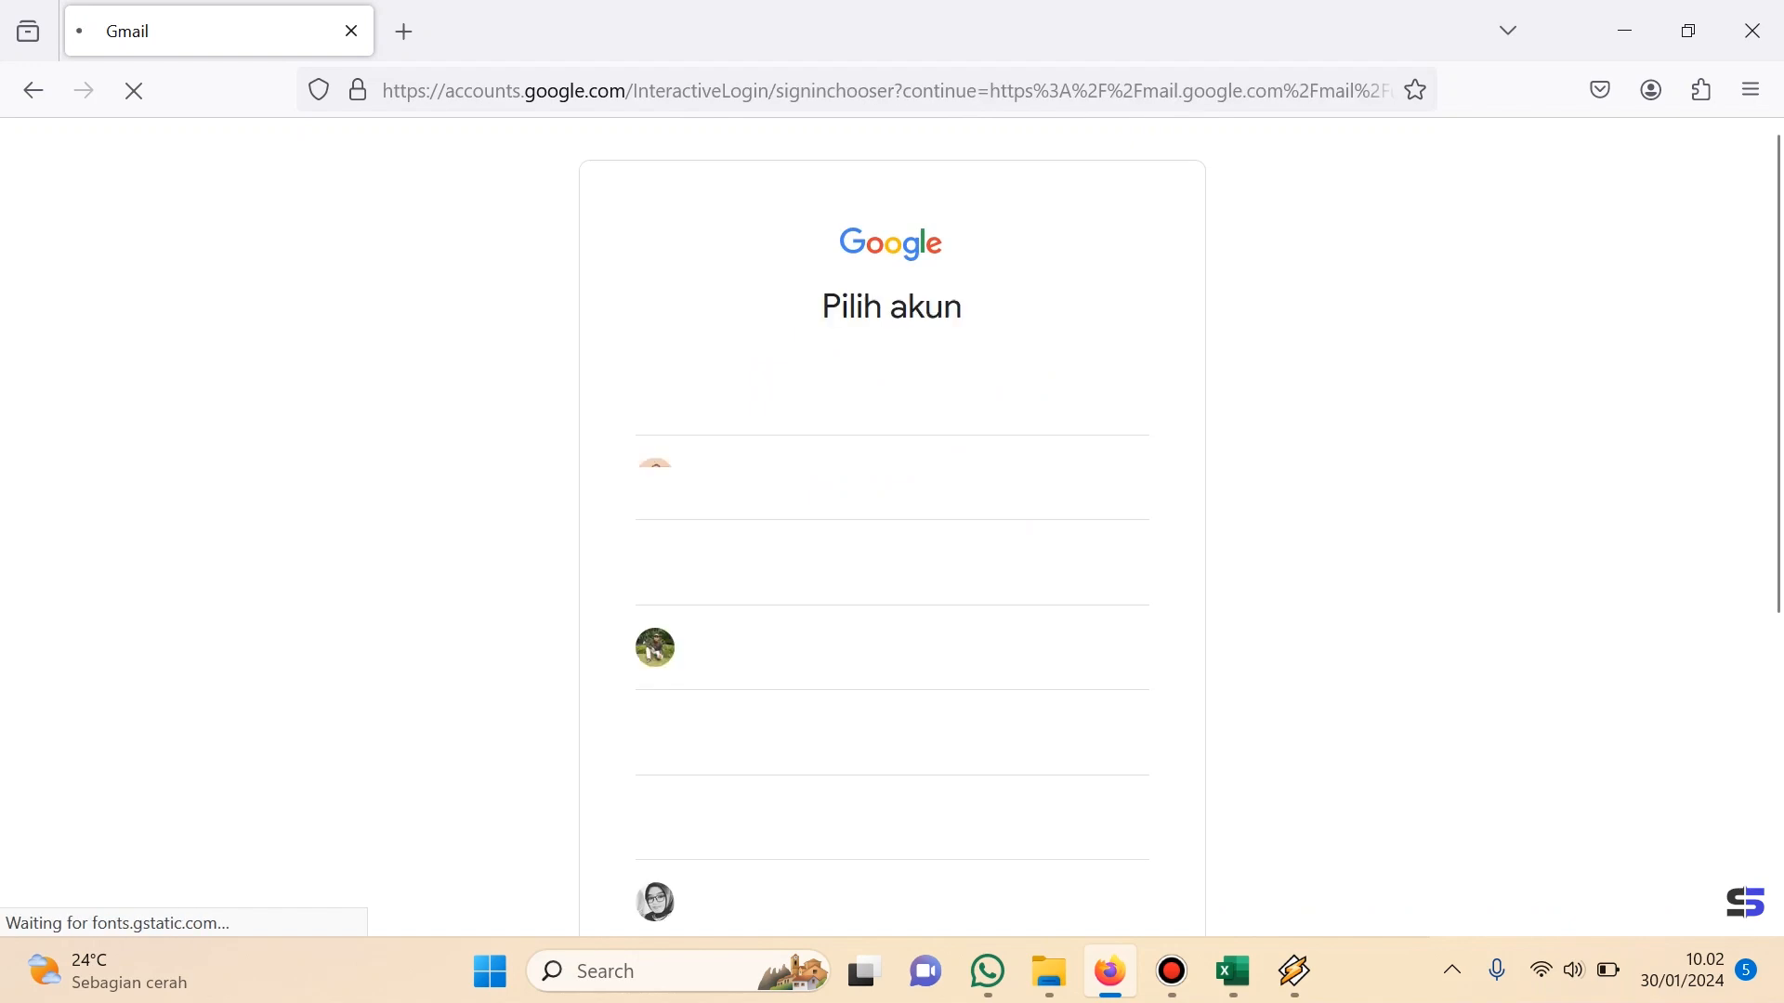
scroll(891, 492, down, 5)
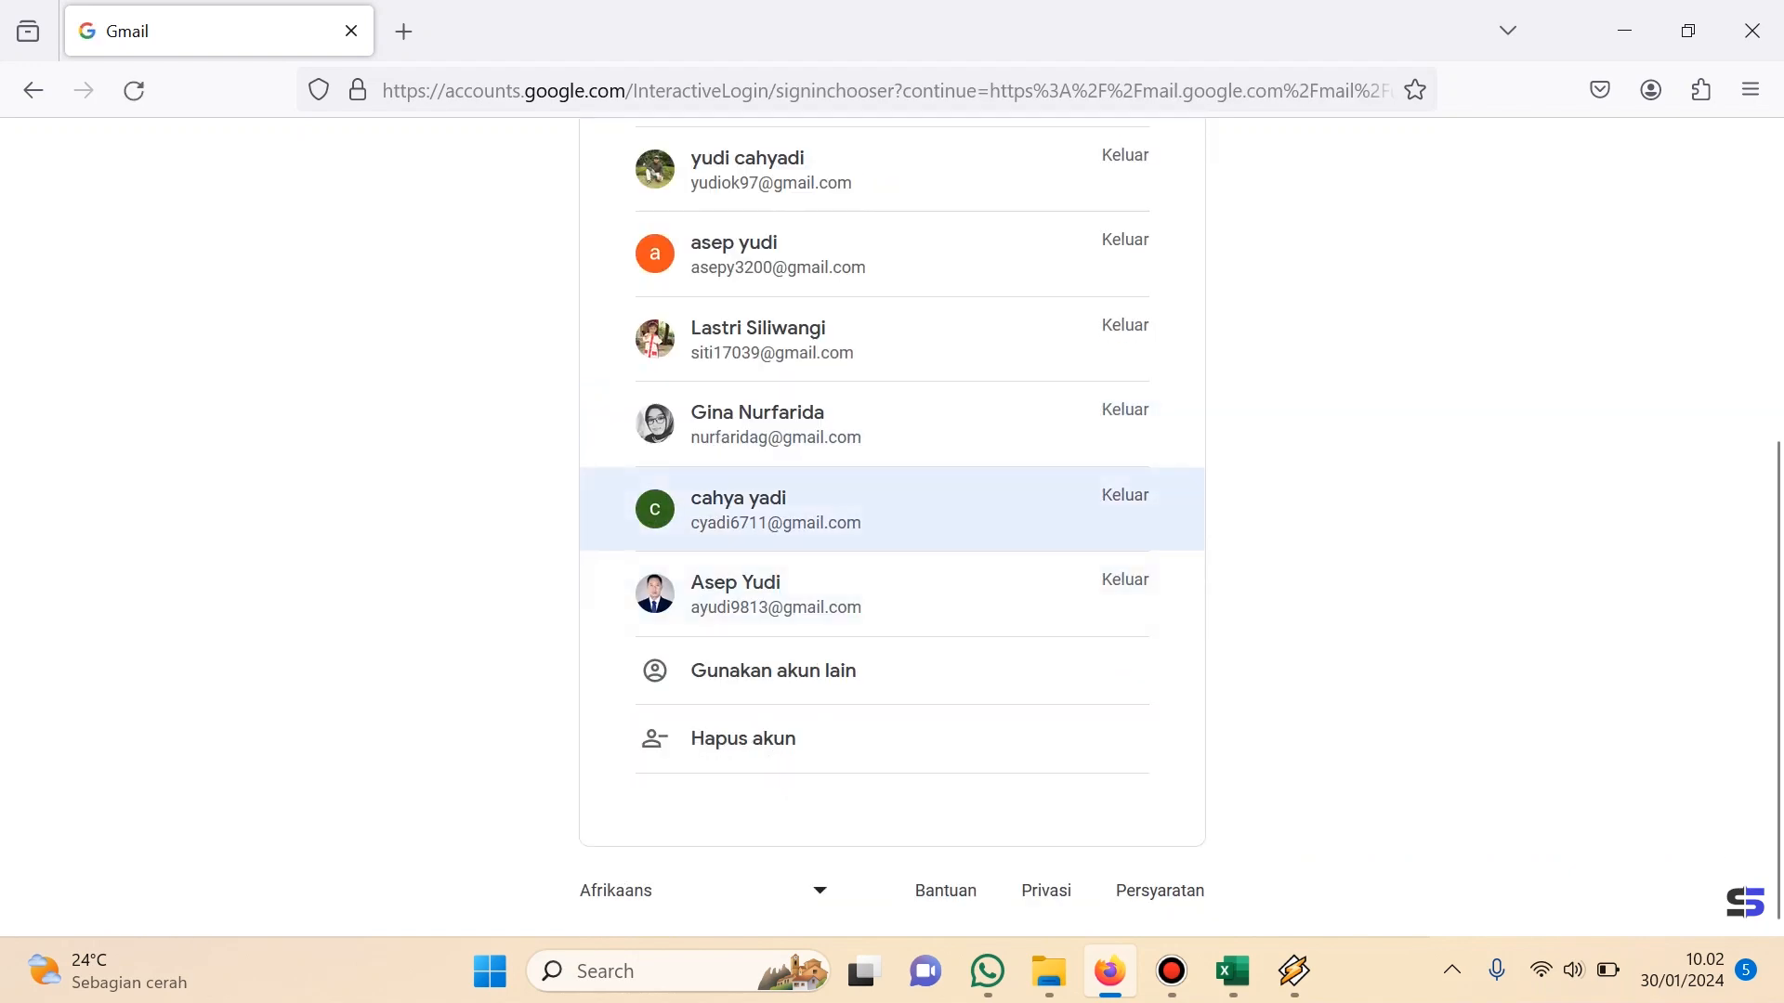
scroll(892, 508, up, 5)
scroll(891, 520, down, 5)
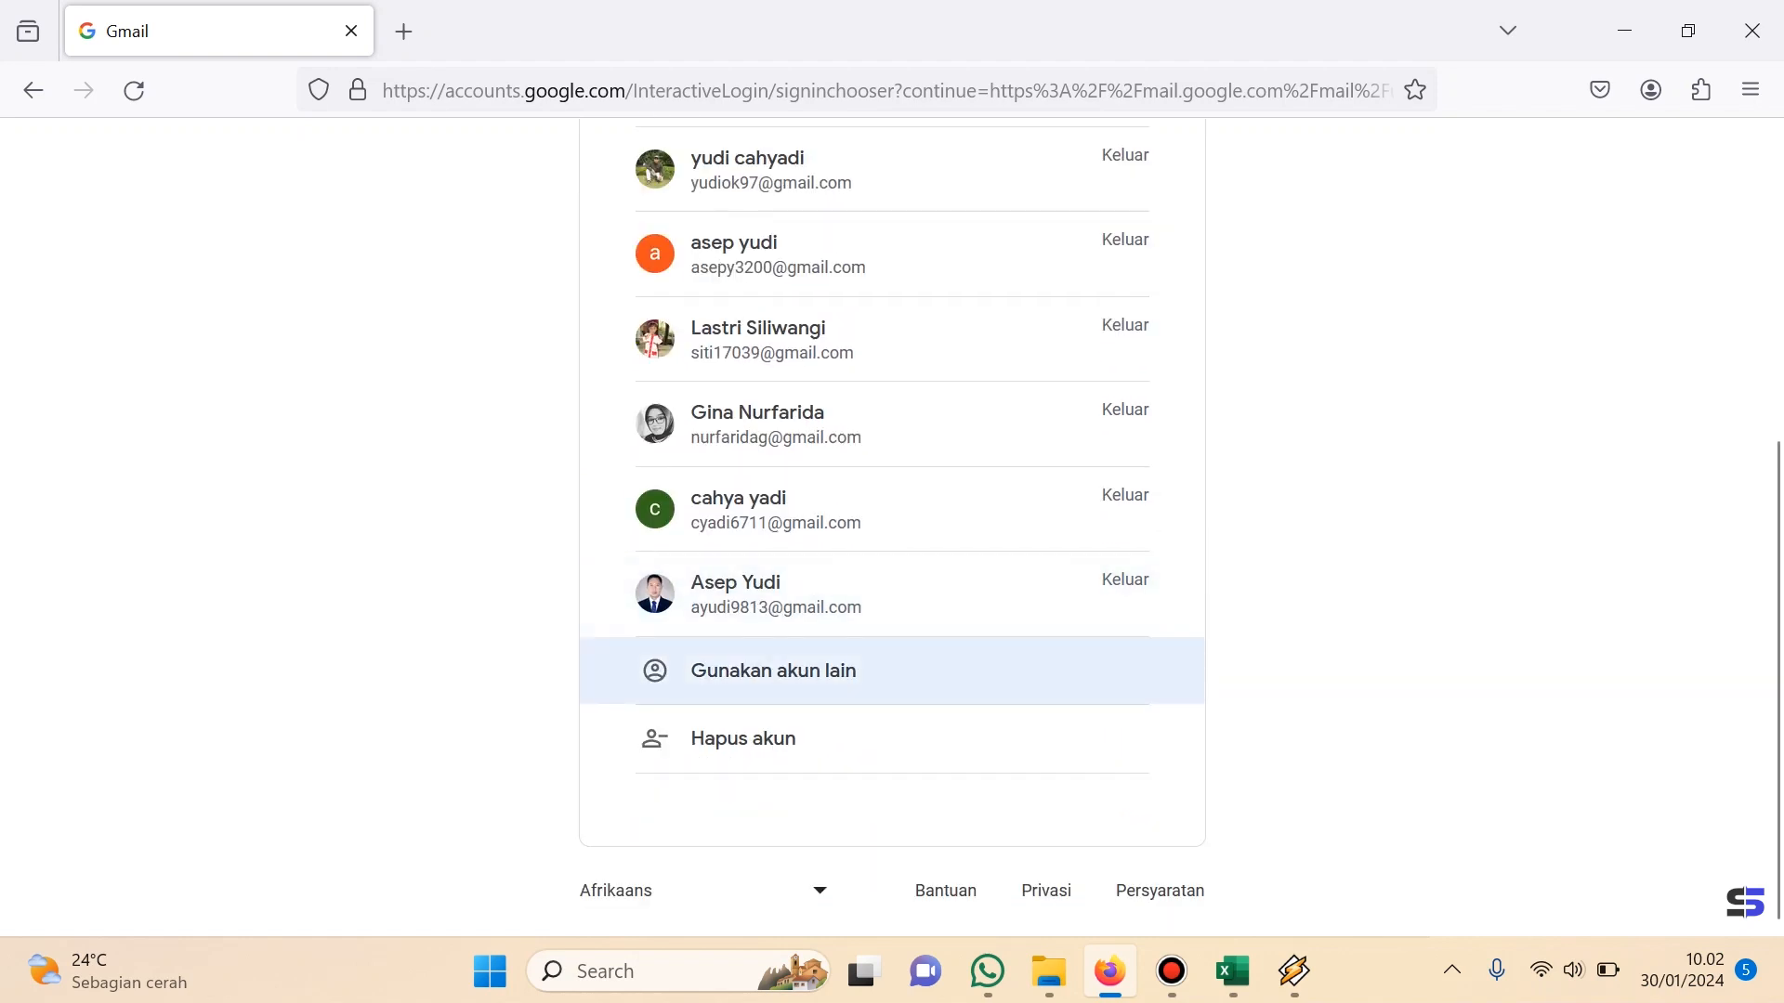
click(773, 670)
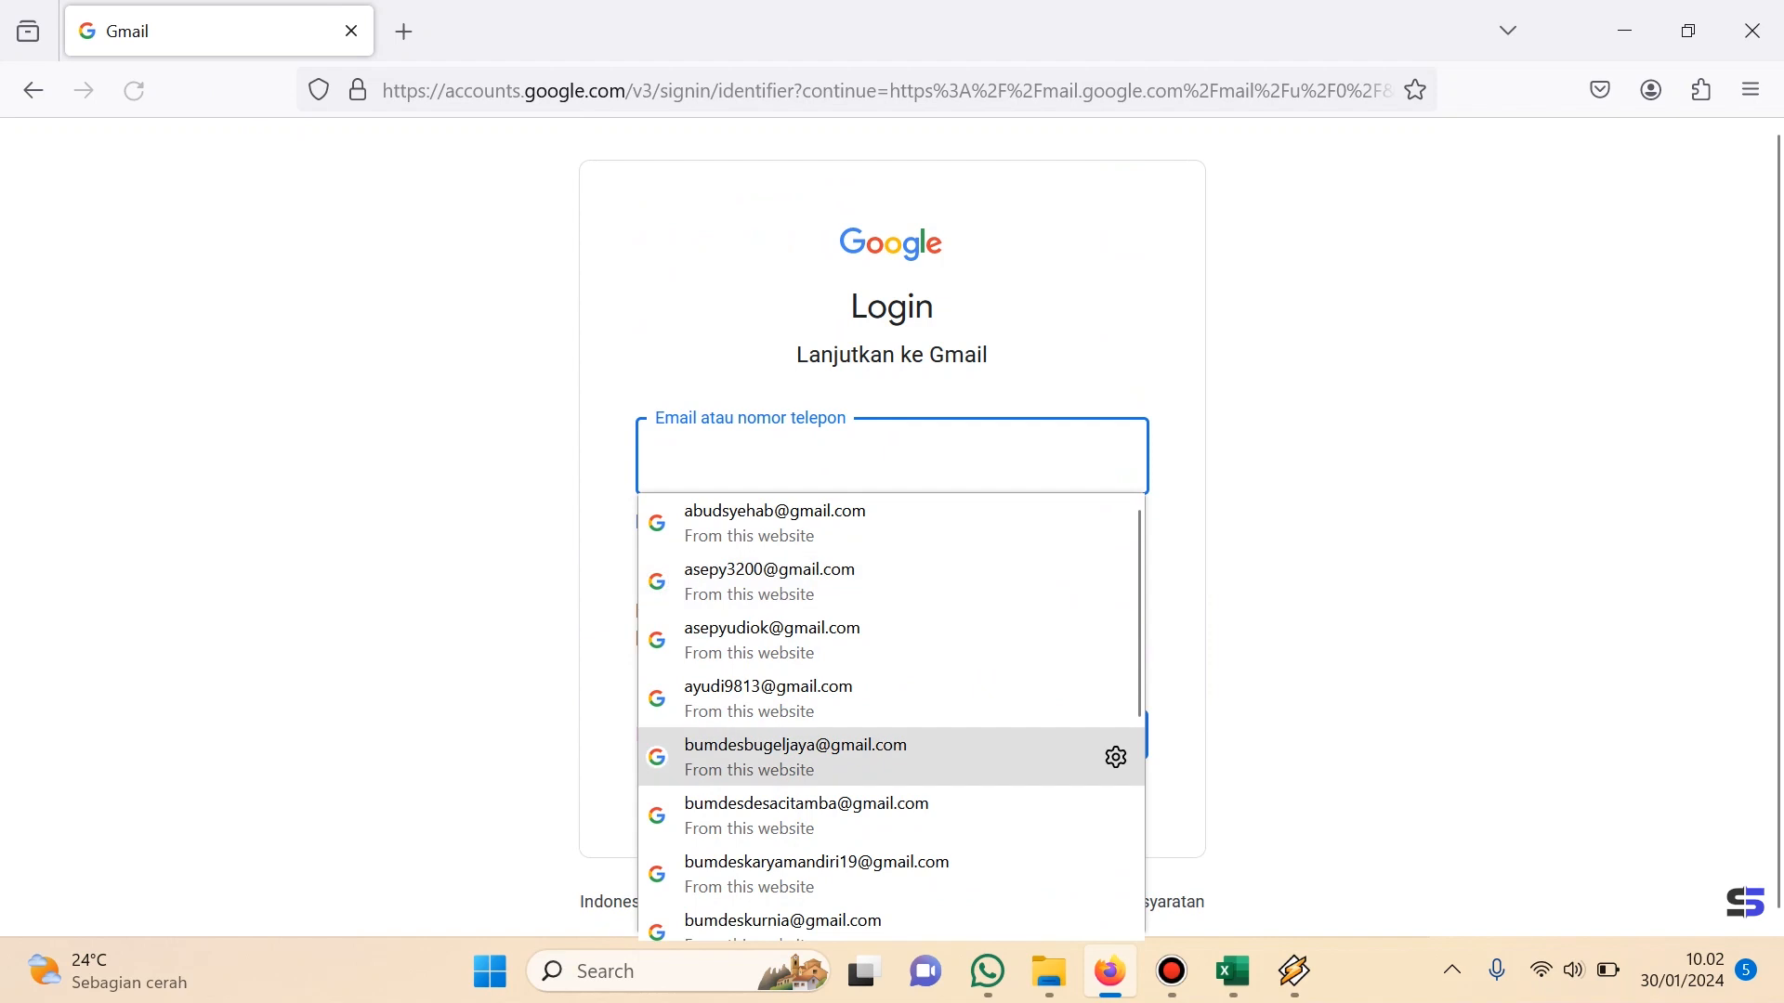
click(681, 734)
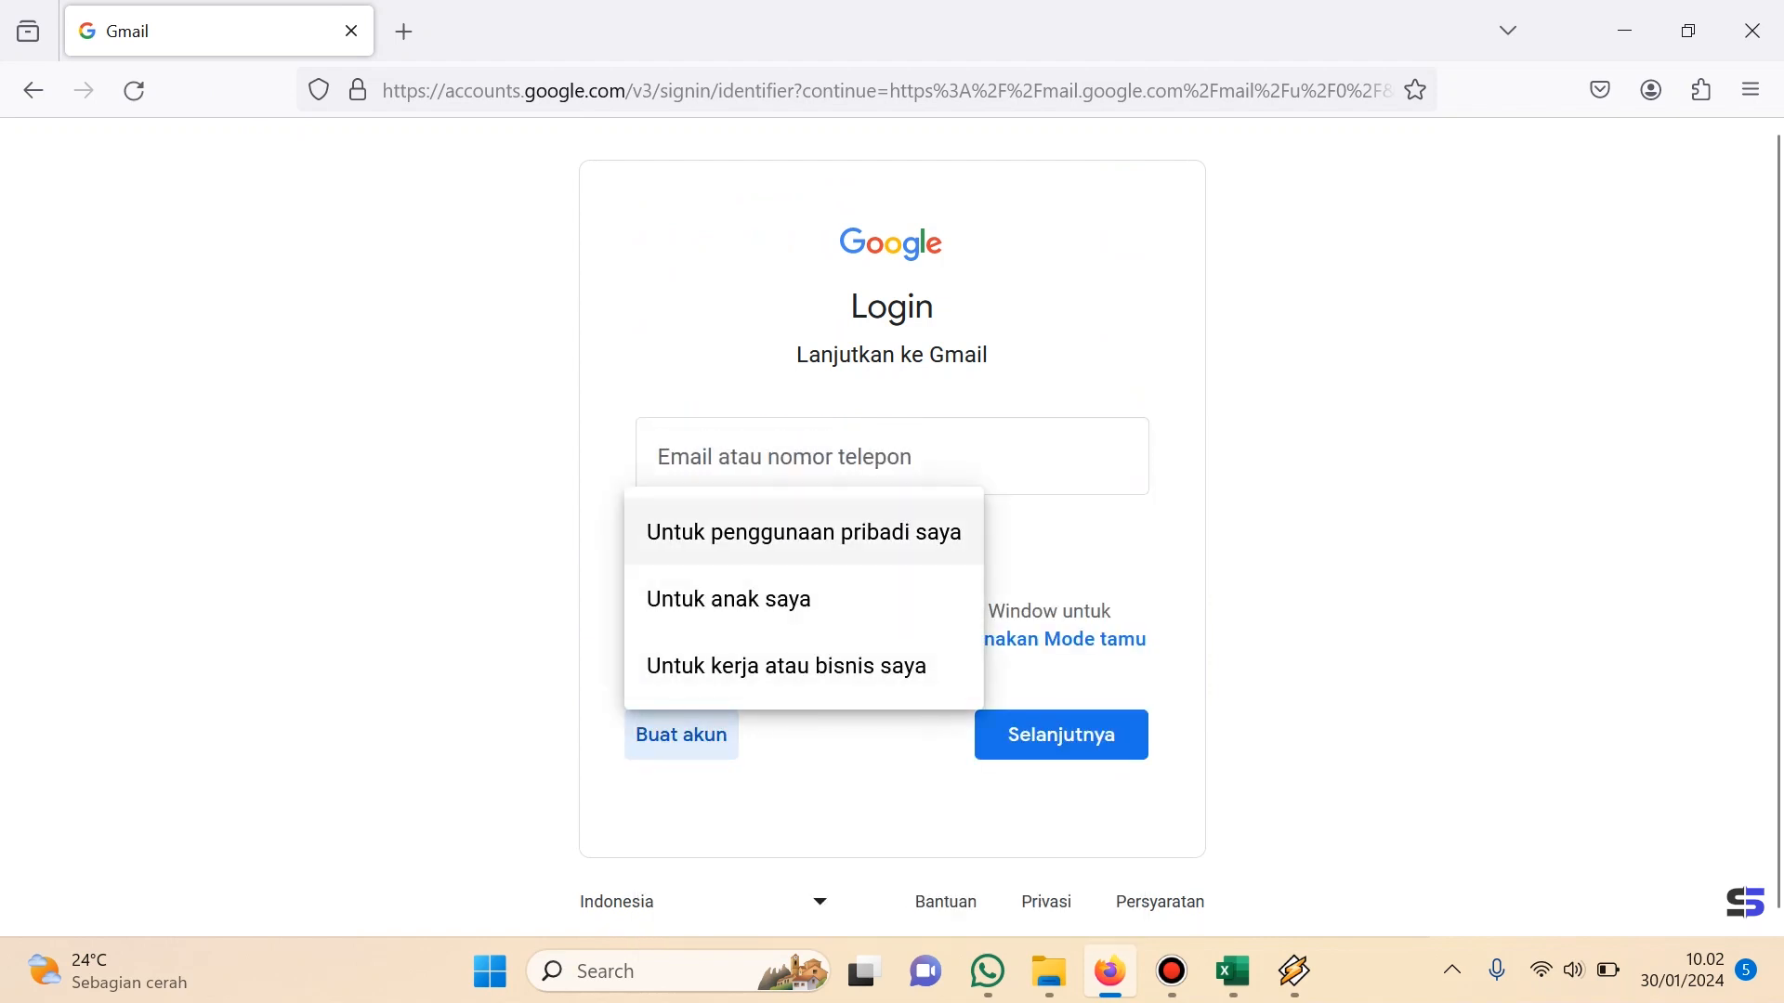
click(771, 532)
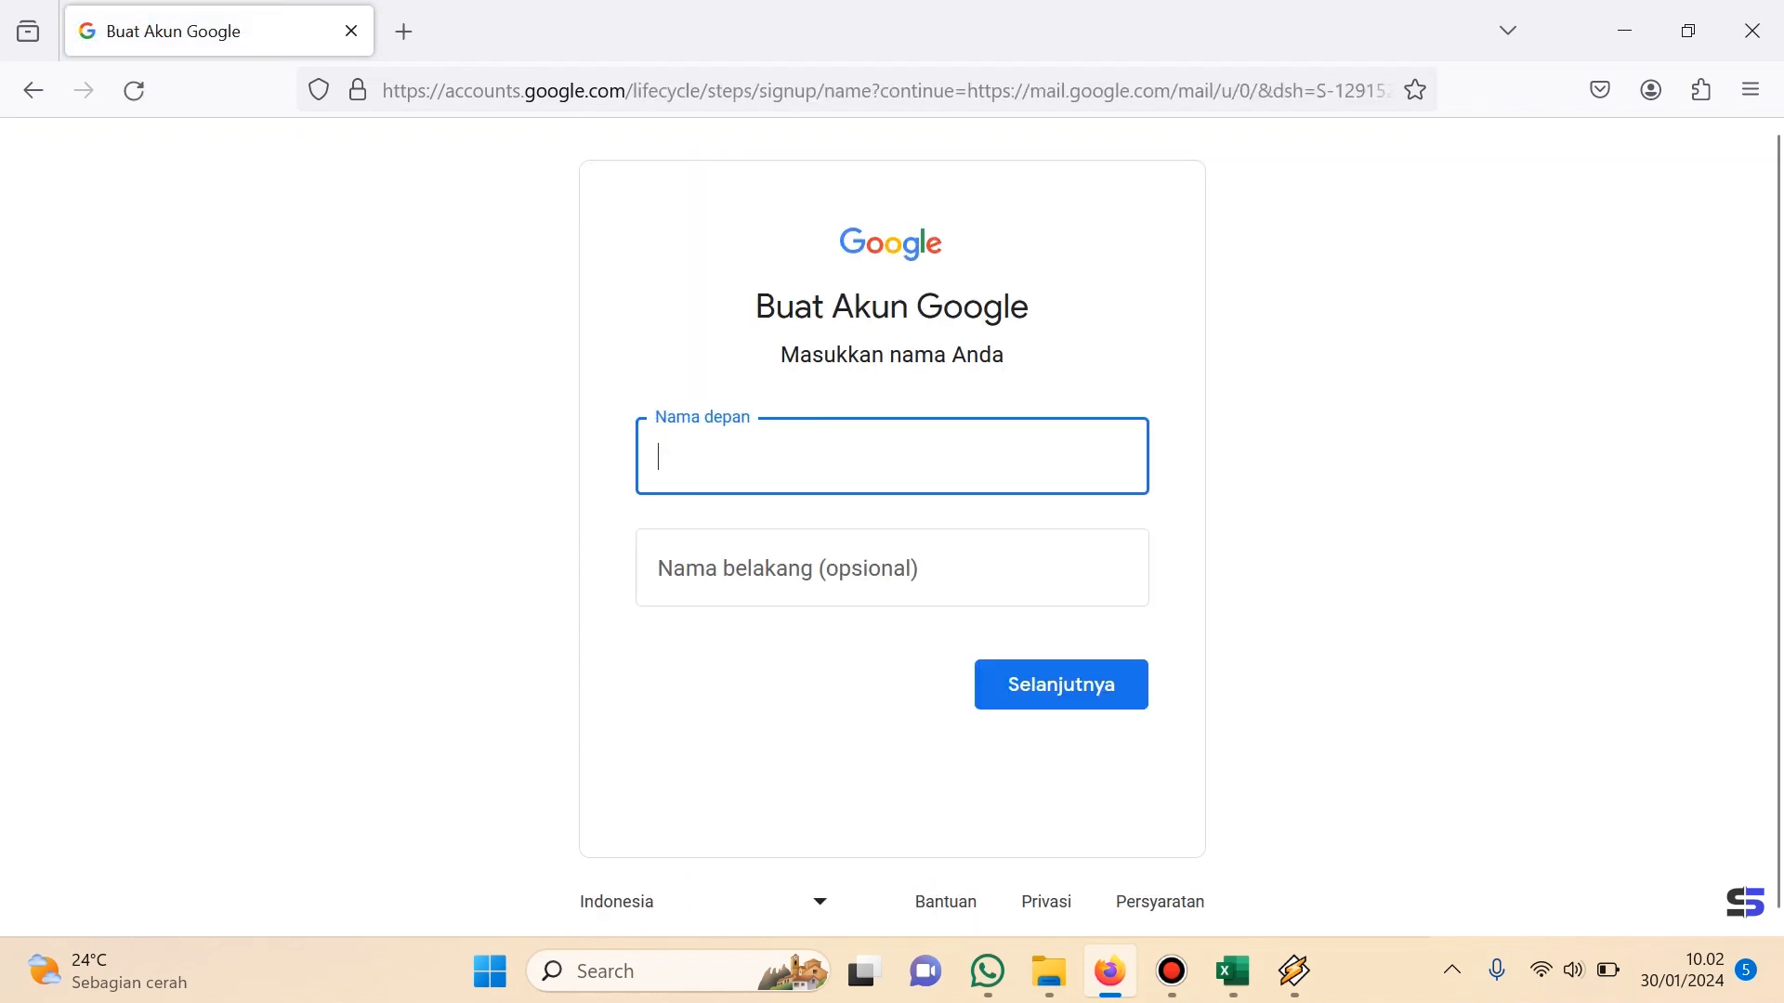
Enter the child's first and last name and submit them.
key(Tab)
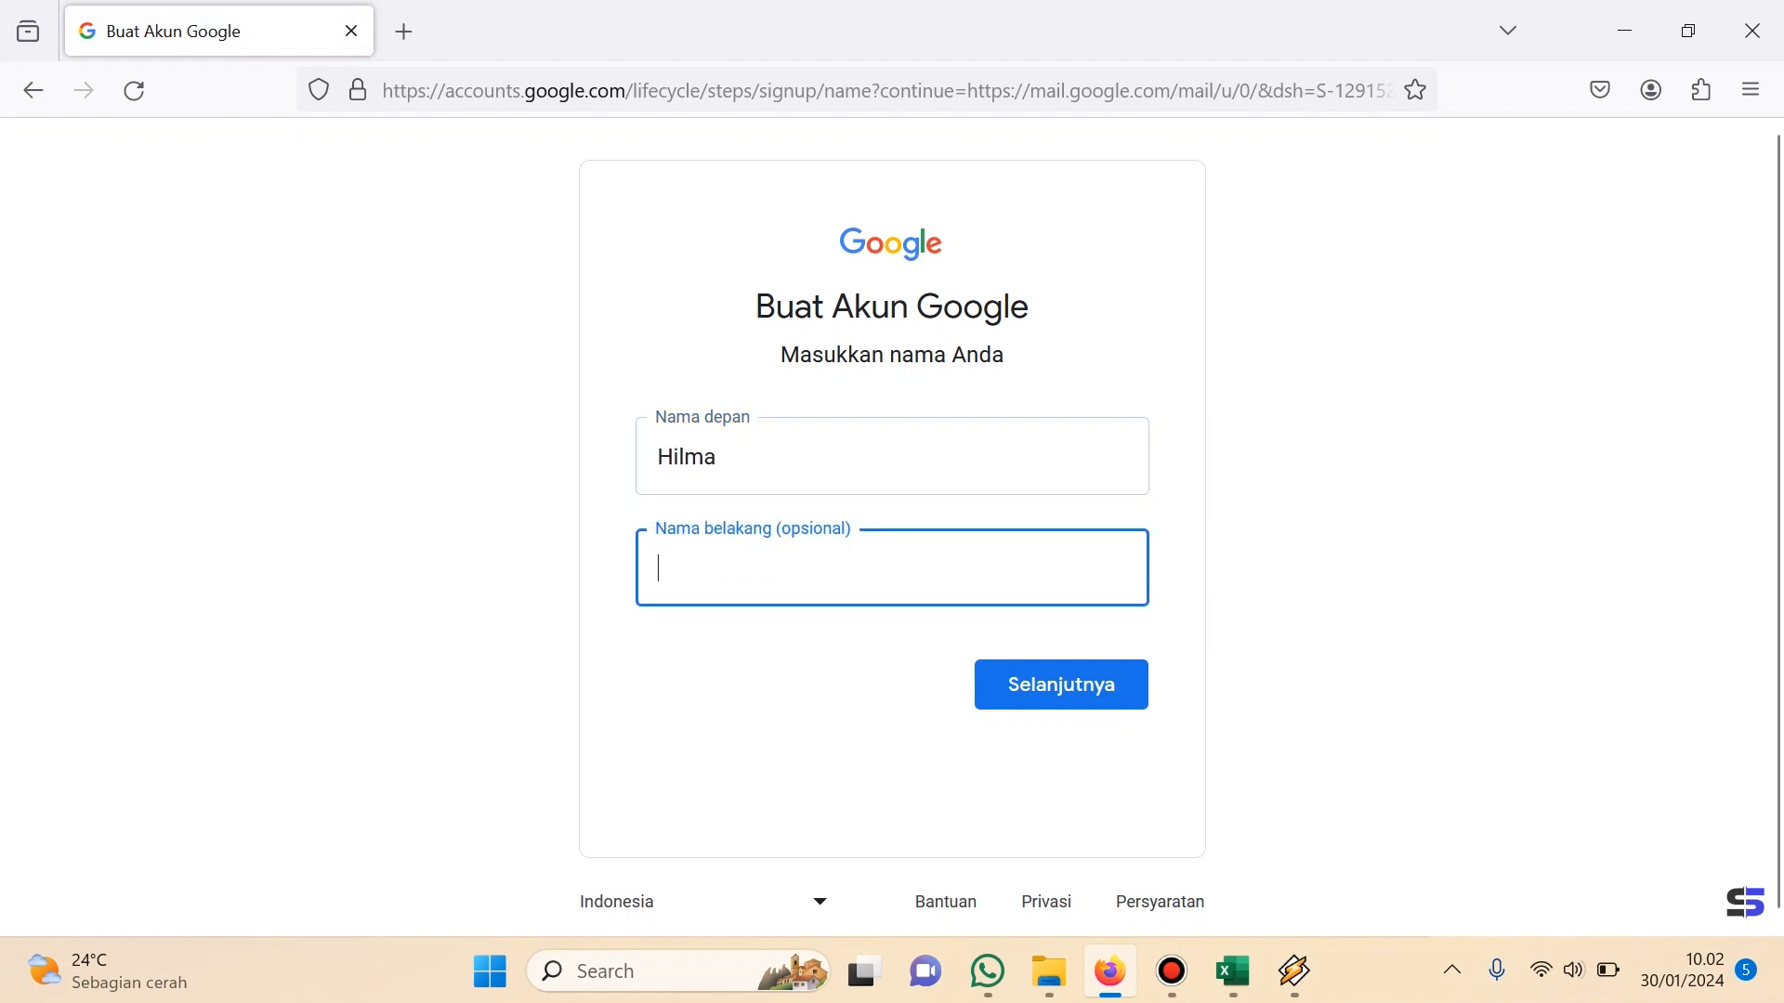
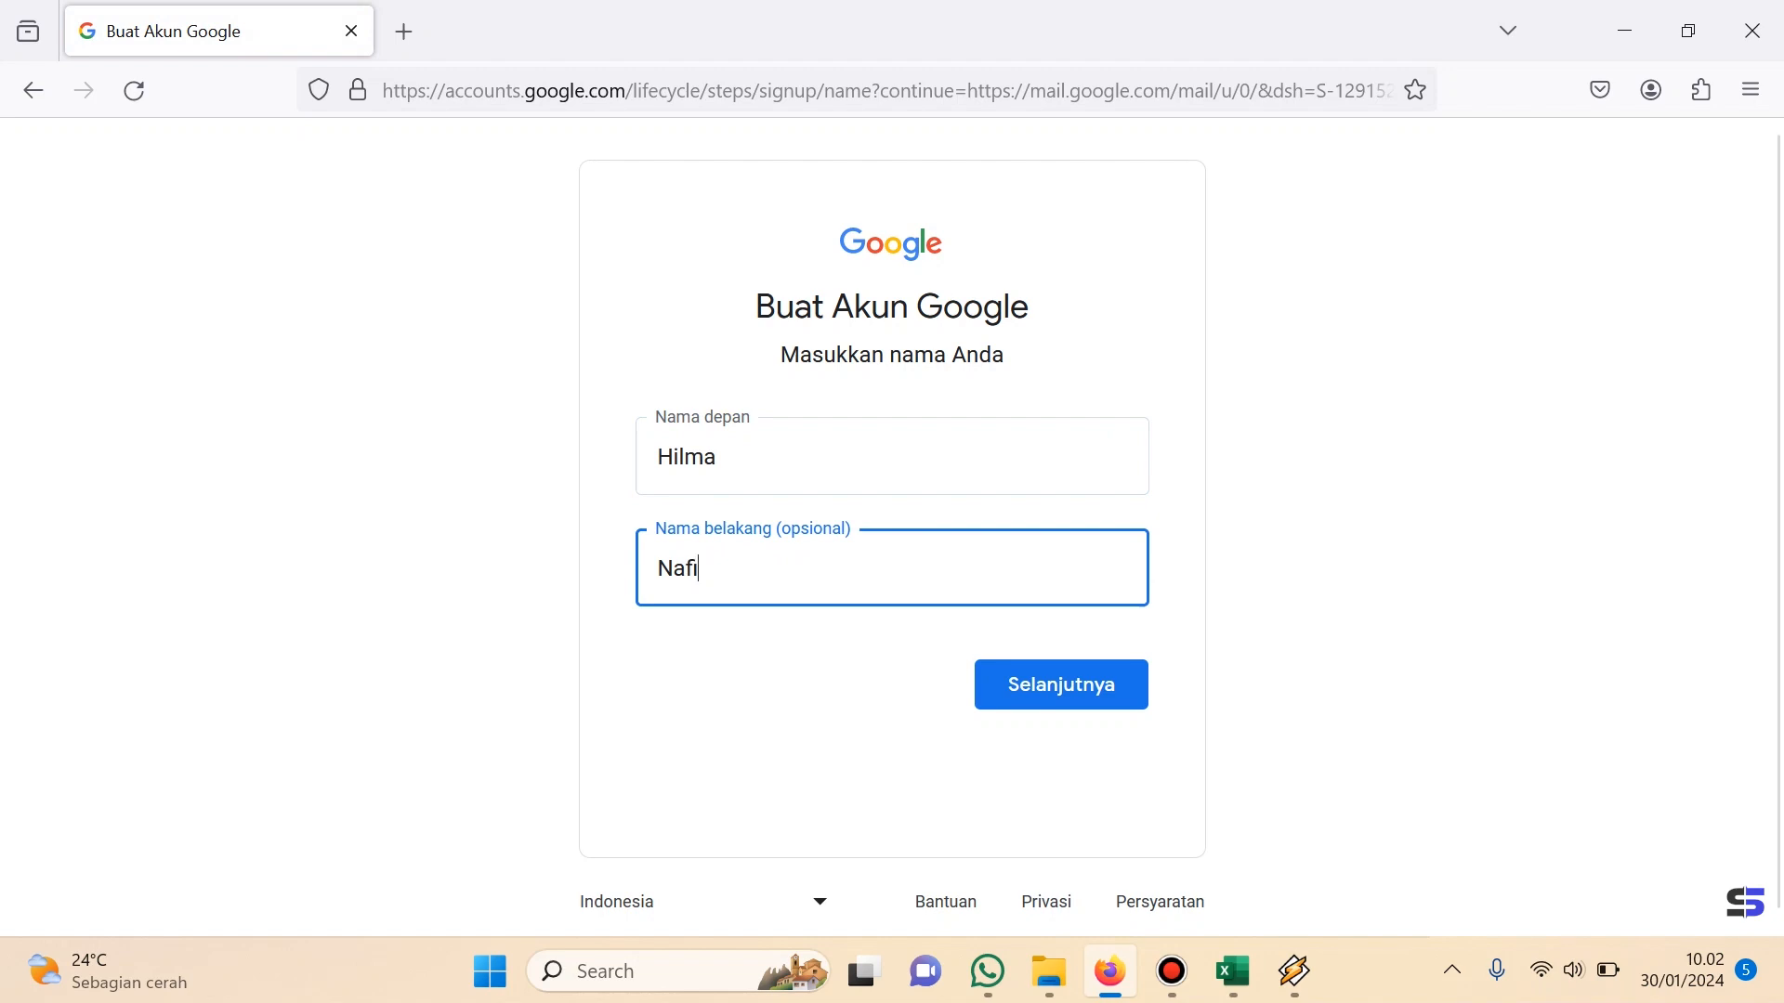
key(Return)
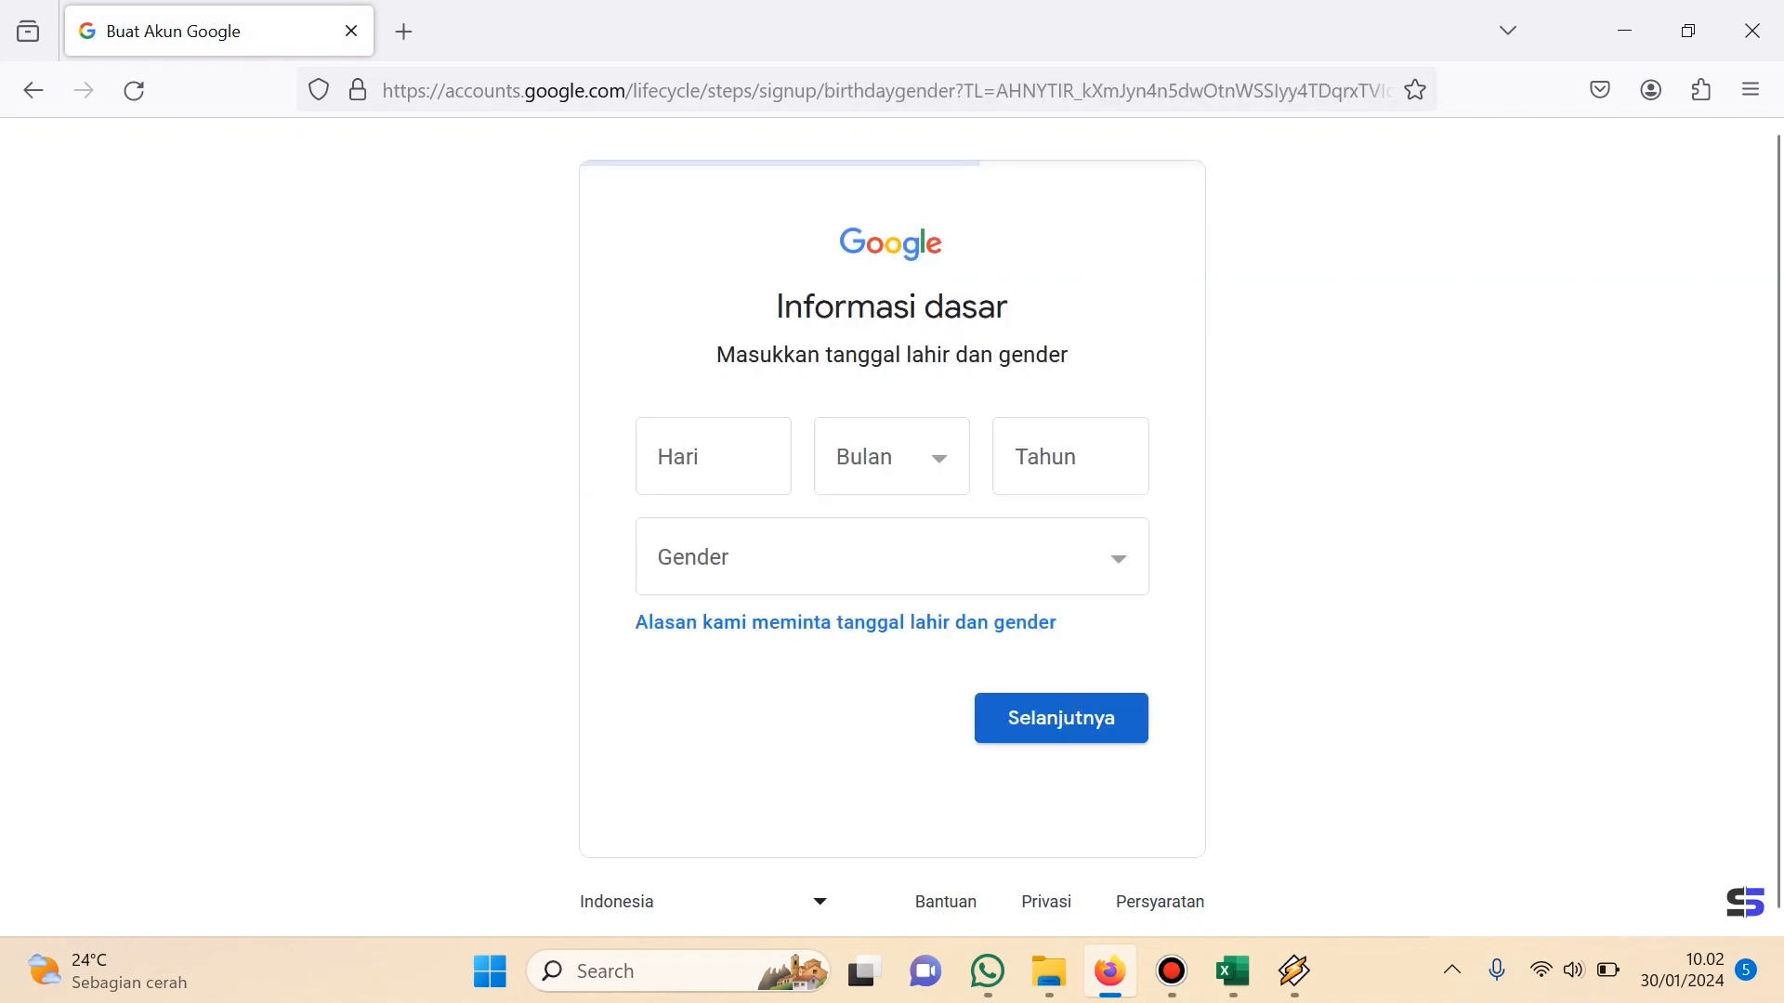
click(712, 457)
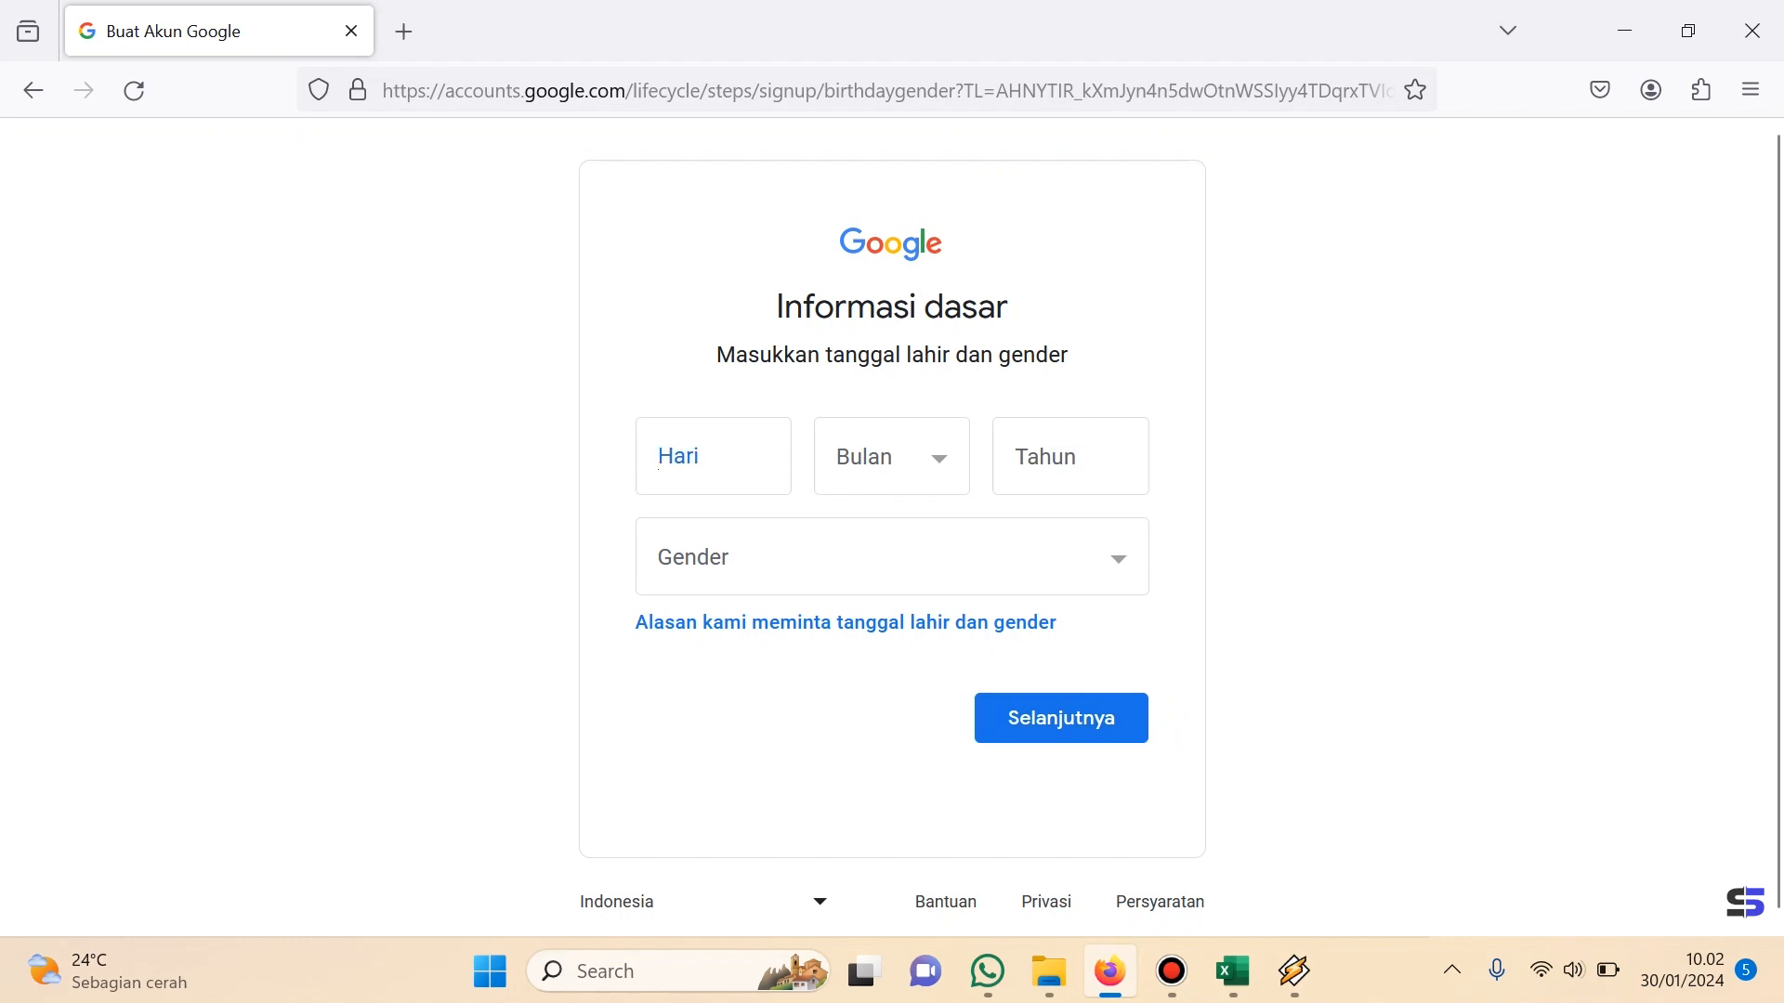
text(11)
key(Tab)
key(alt+Down)
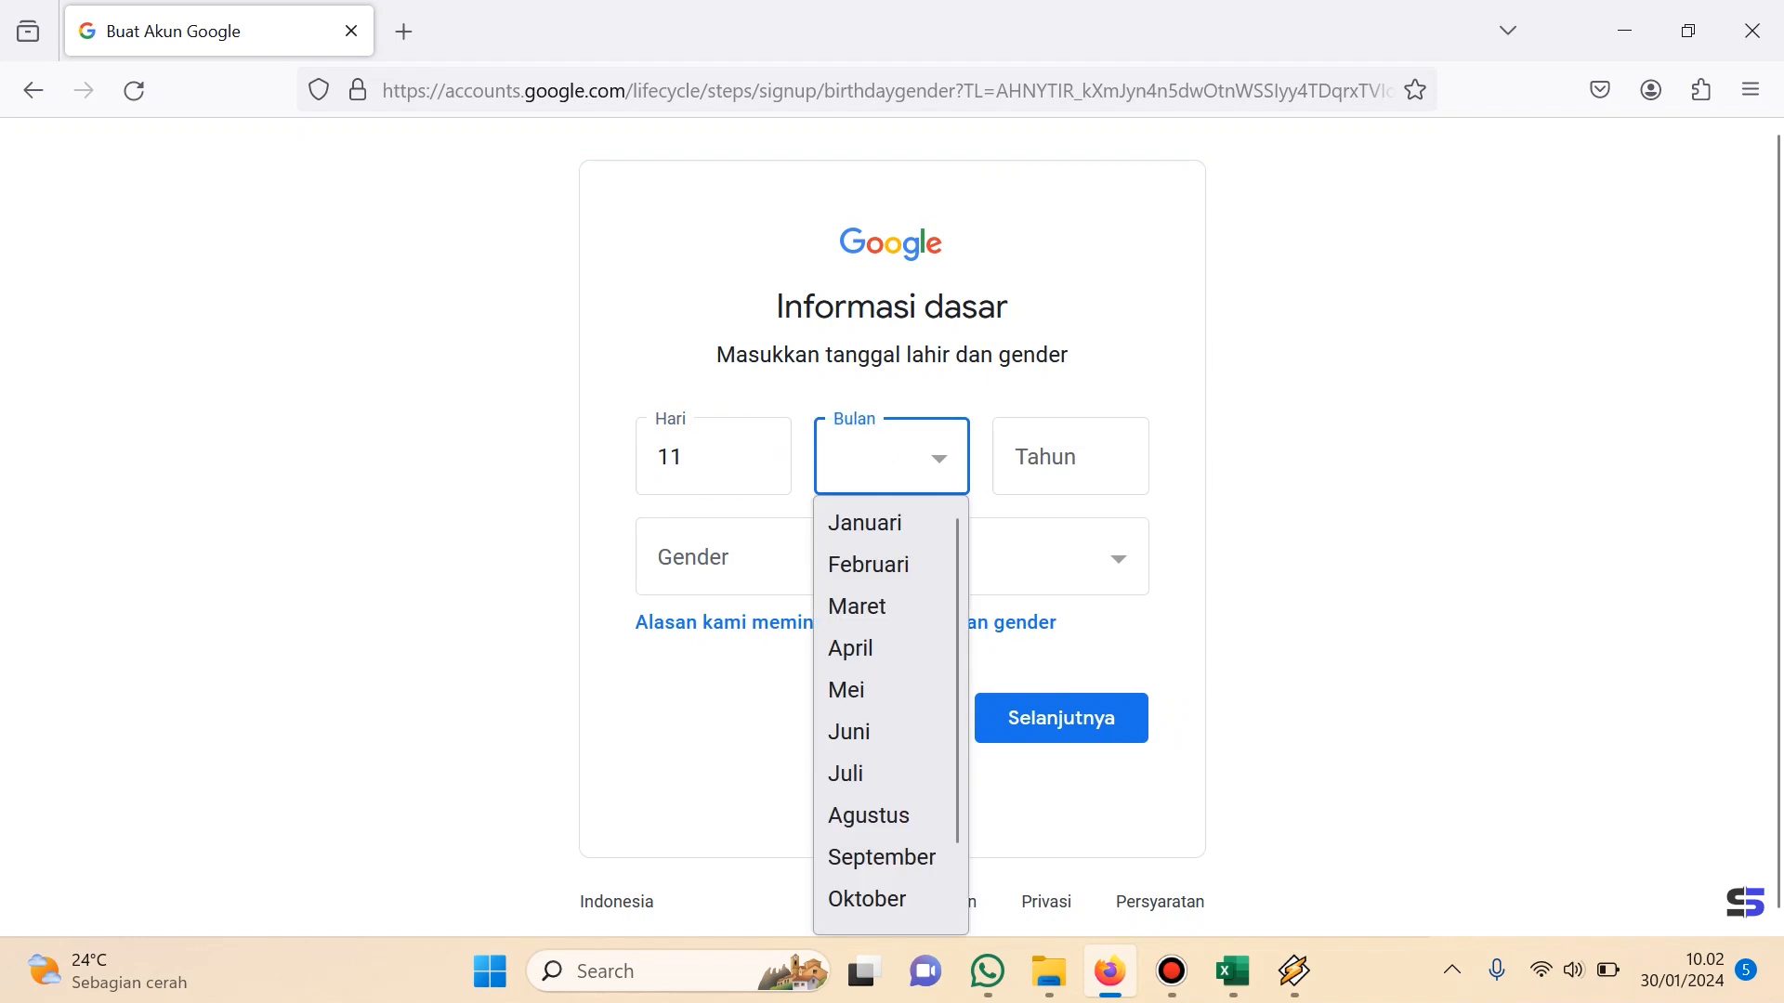
key(Down)
key(Down)
key(Down)
key(Down)
key(Down)
key(Down)
key(Down)
key(Down)
key(Down)
key(Return)
key(Tab)
text(2011)
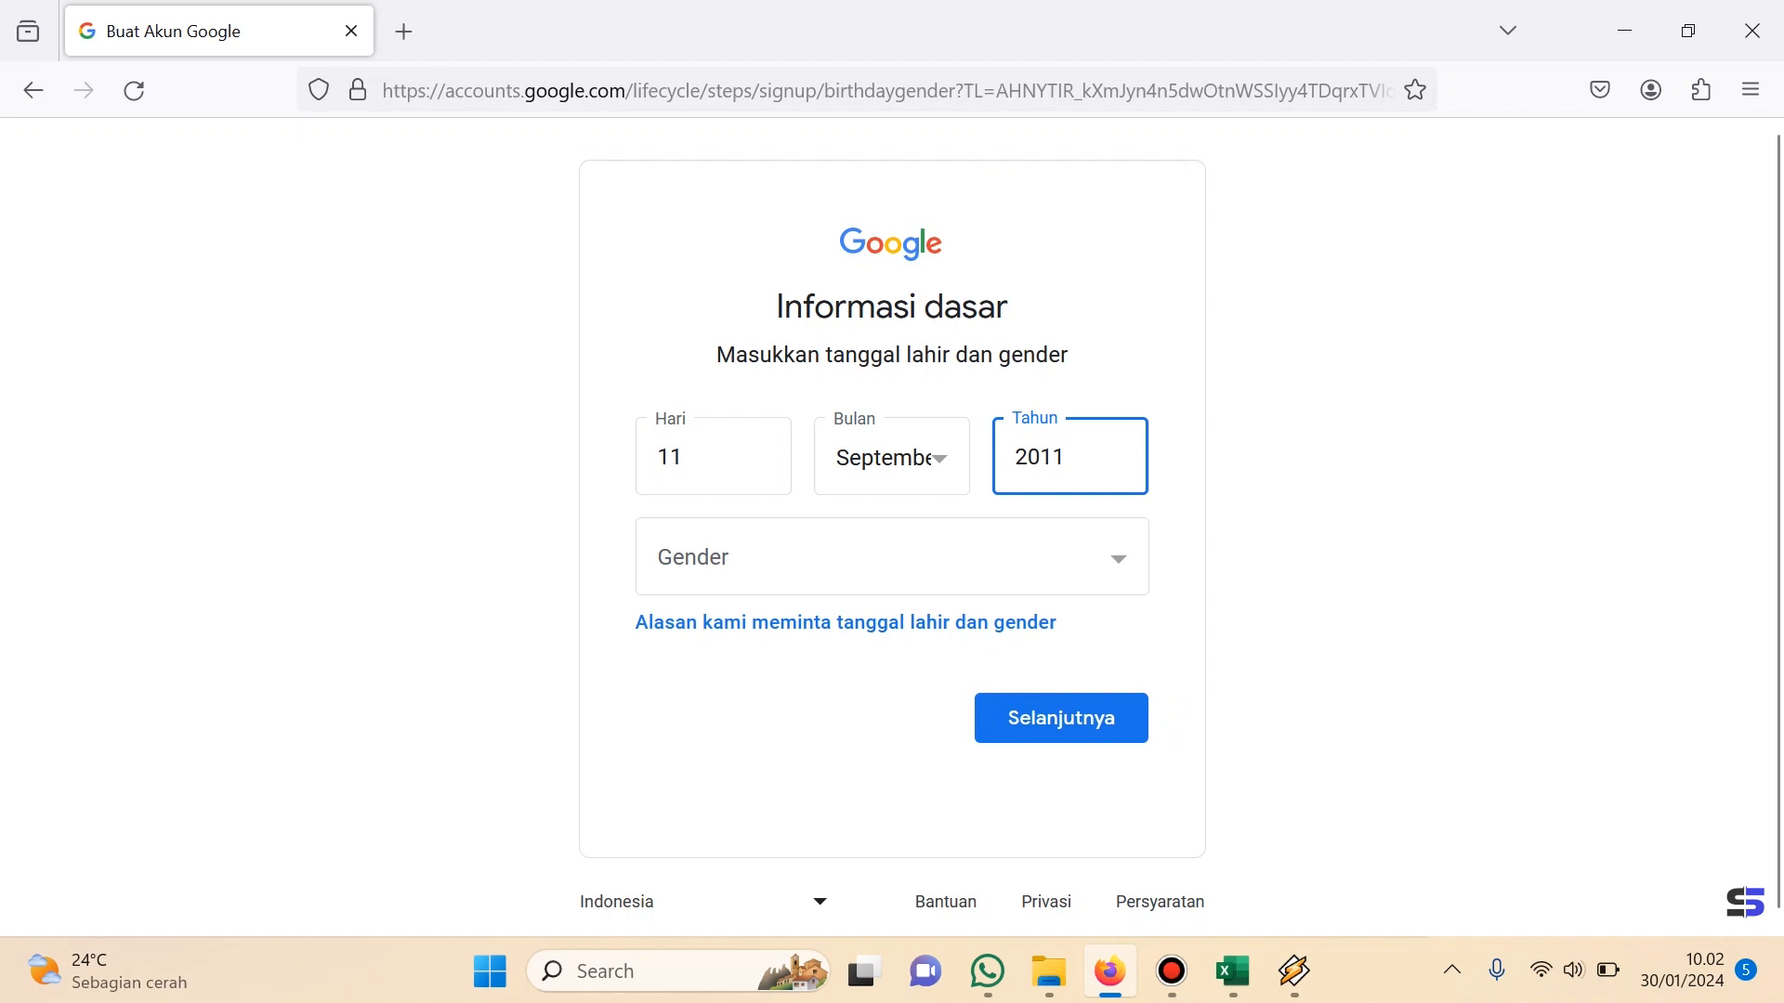
Choose Wanita as the gender and continue.
click(892, 557)
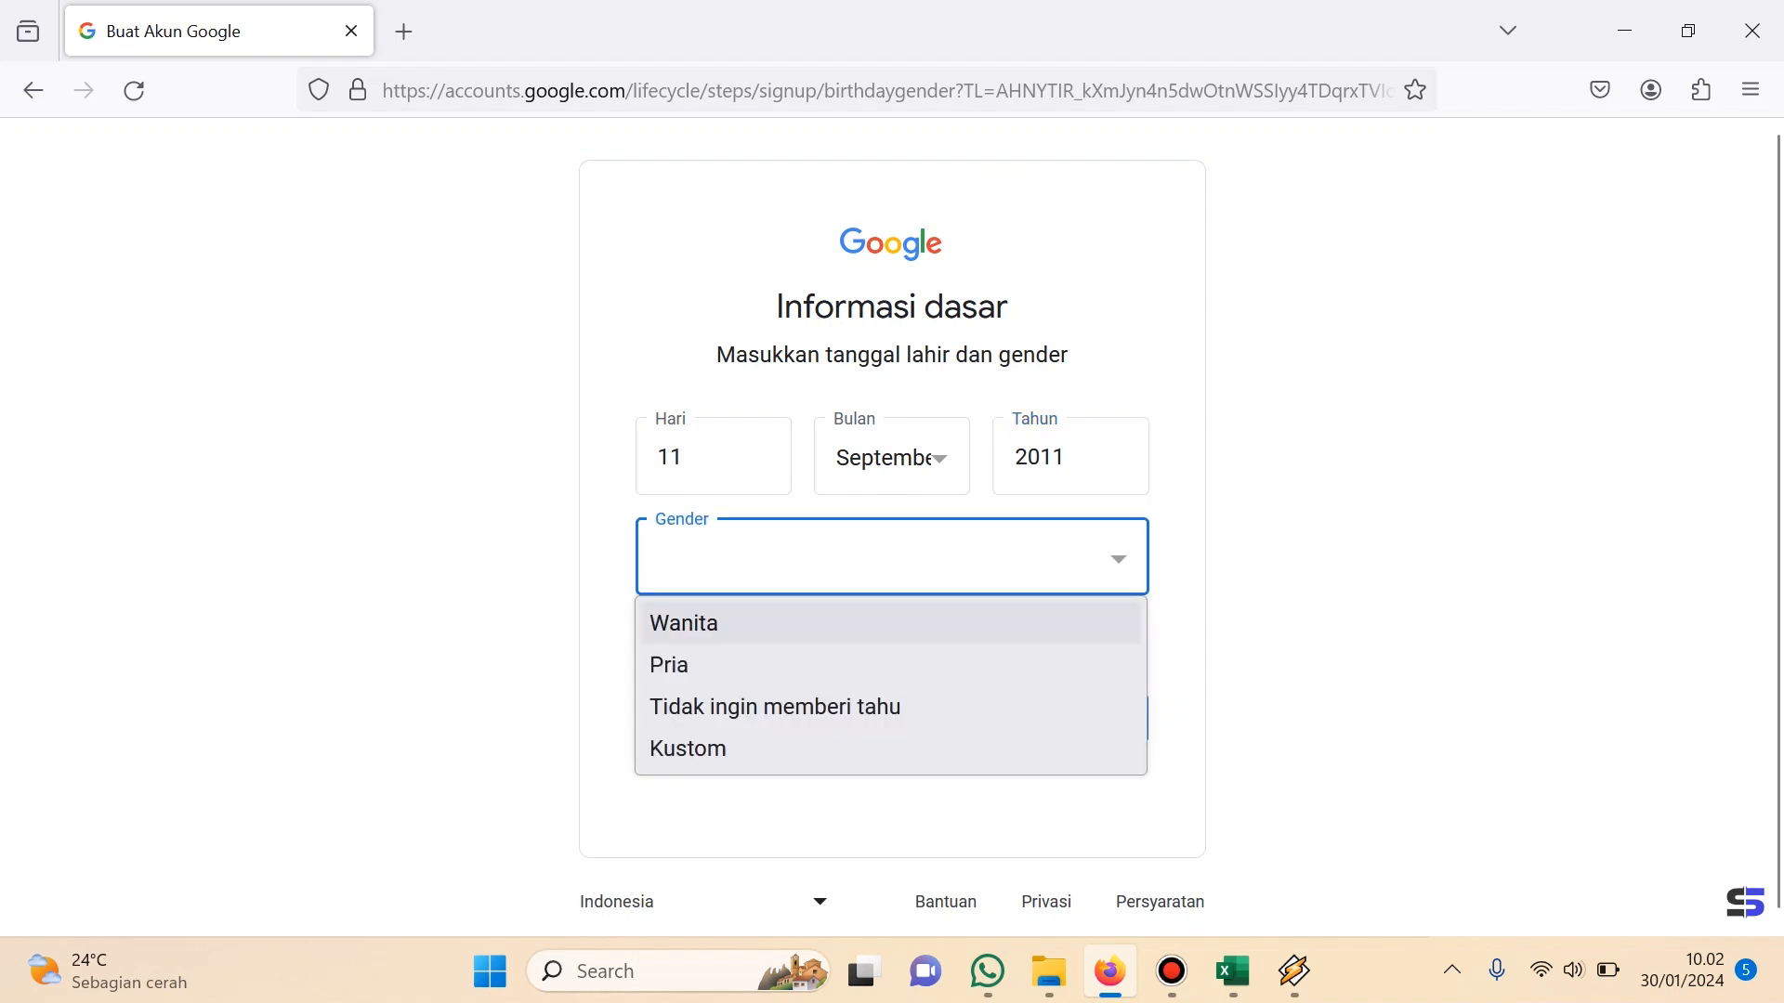
key(Return)
key(Tab)
key(Tab)
key(Return)
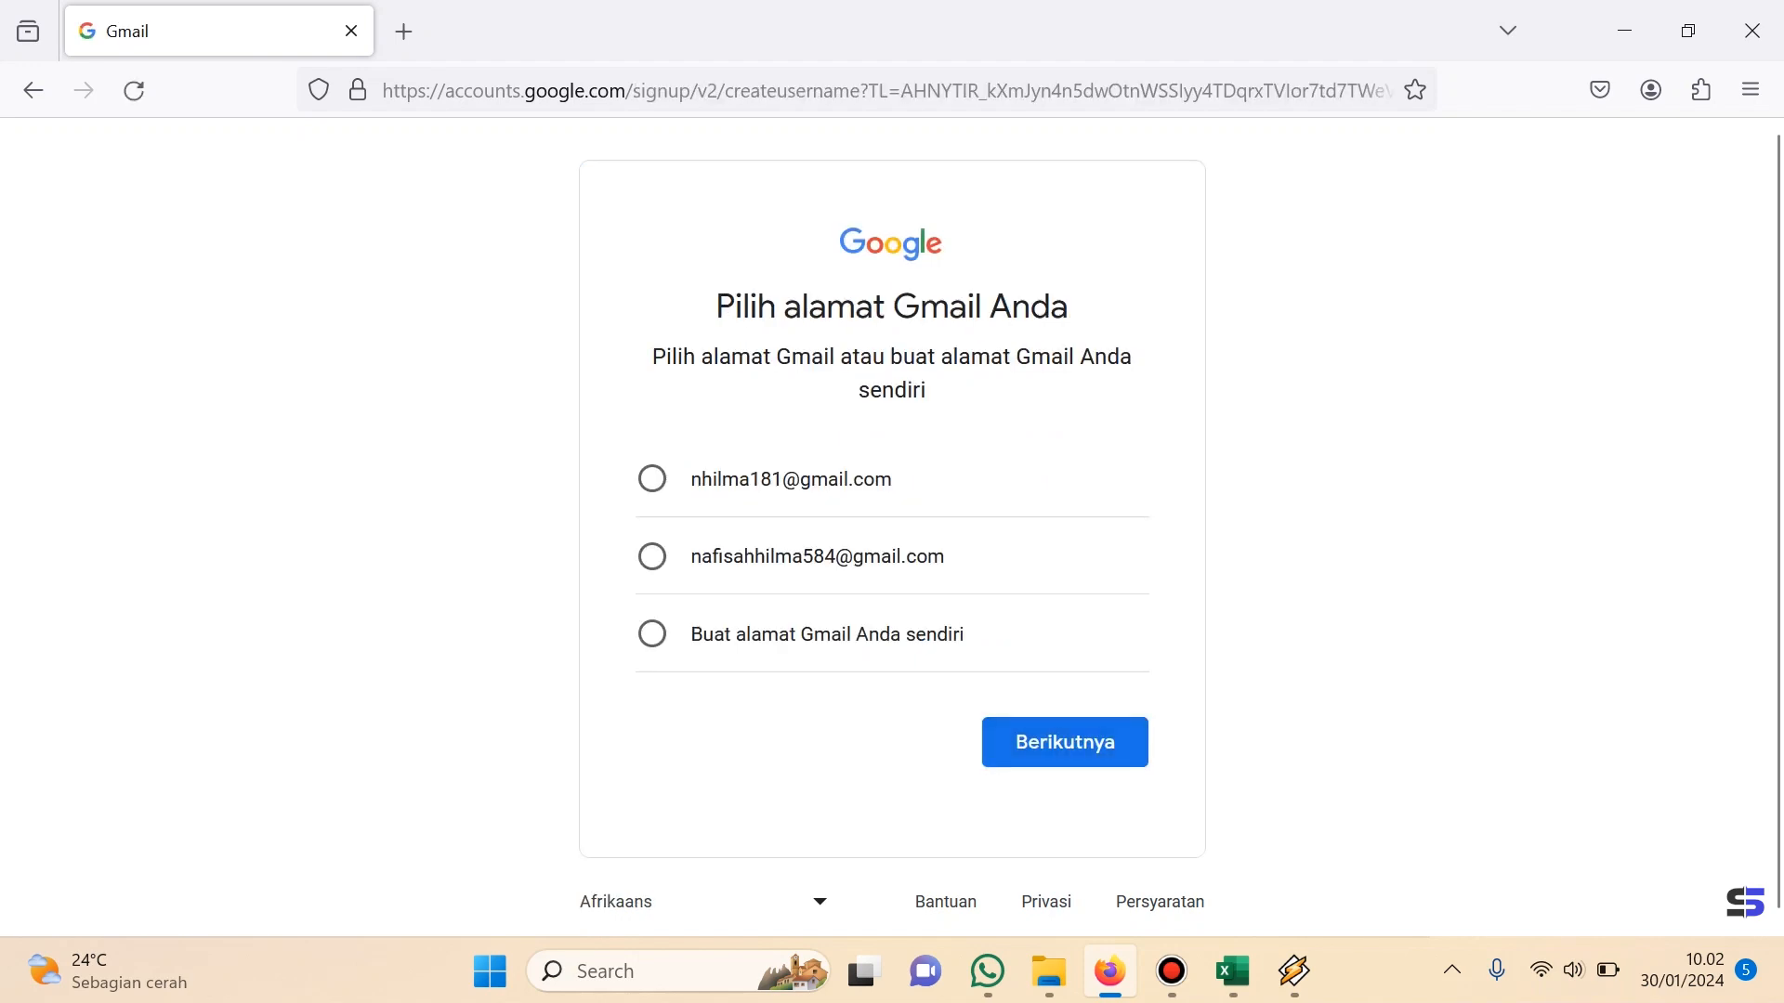
Pick the second suggested Gmail address, after briefly trying a custom one, and continue.
key(Down)
click(652, 635)
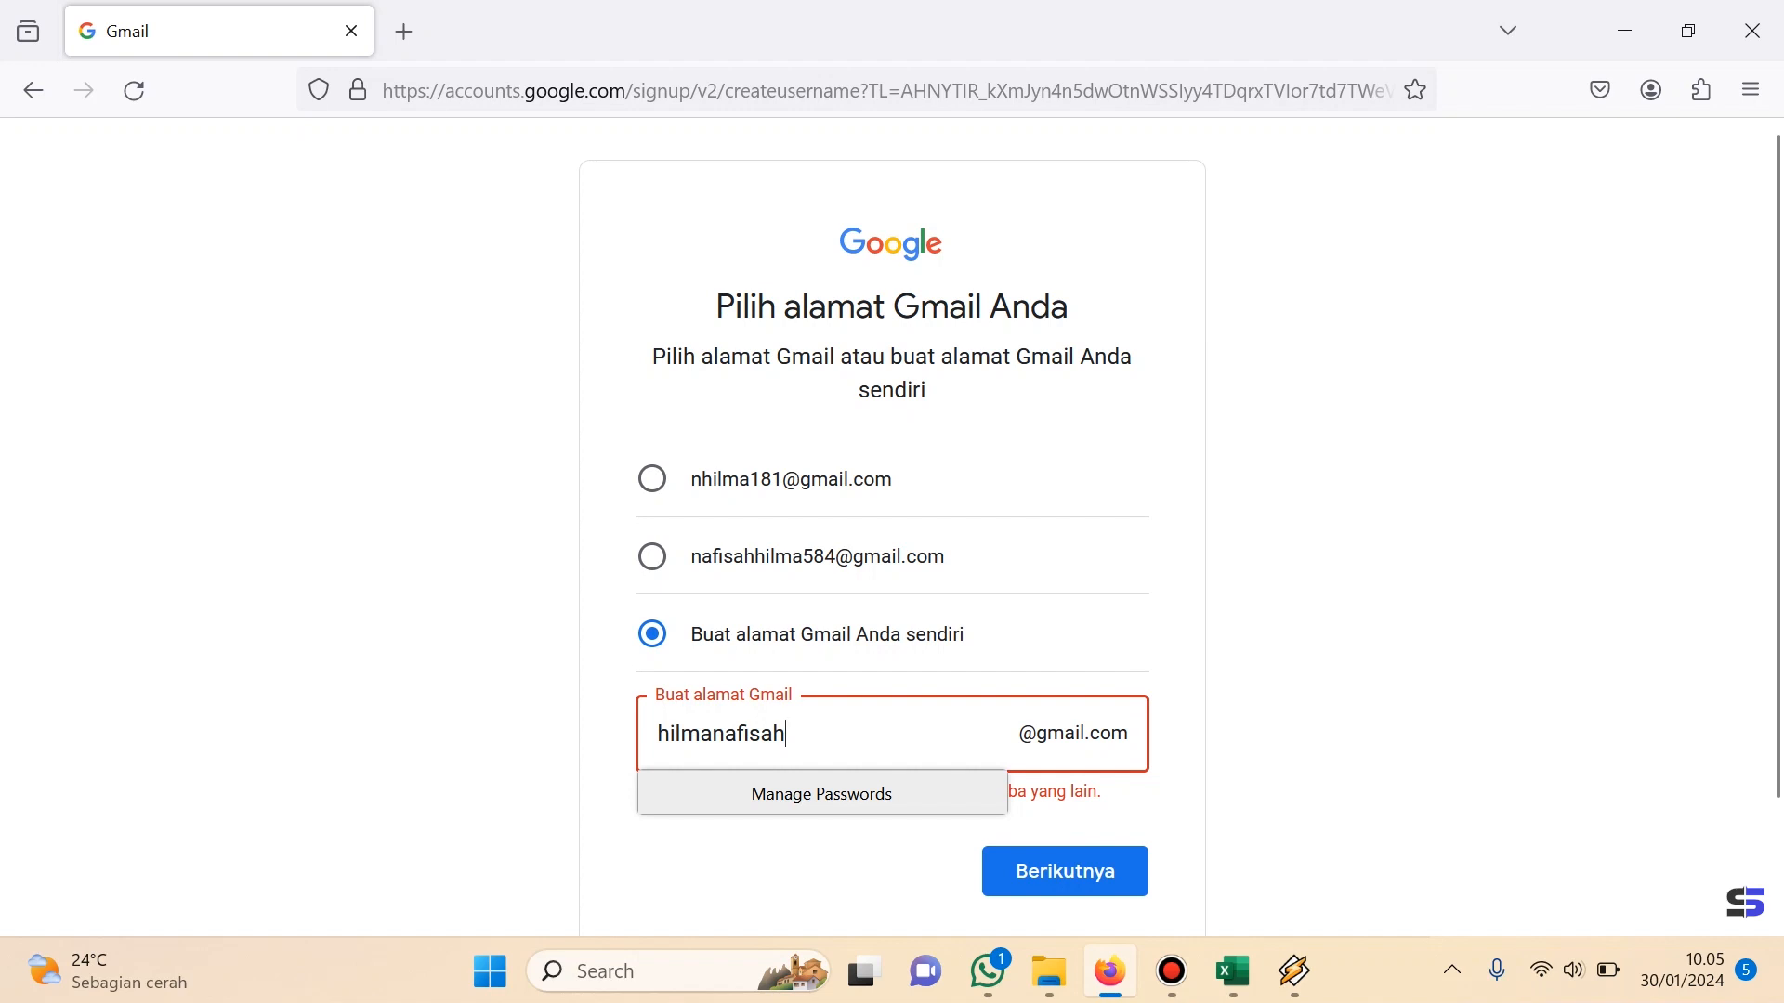
click(652, 557)
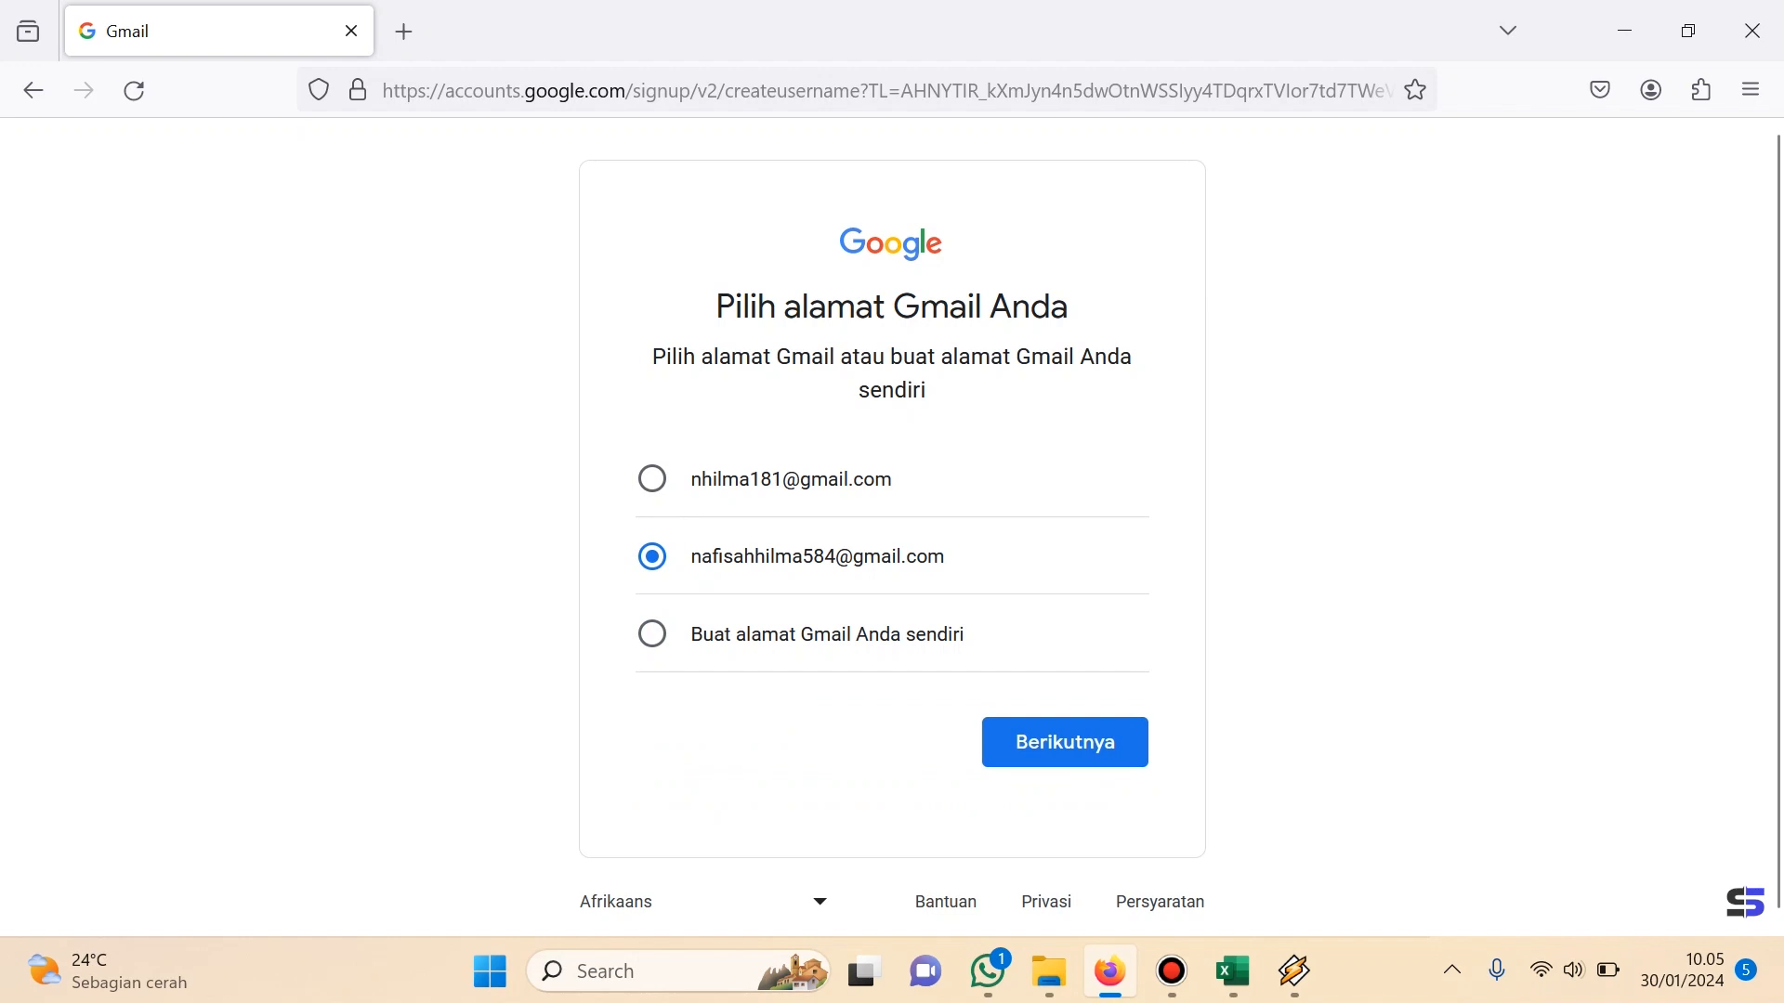
click(1065, 743)
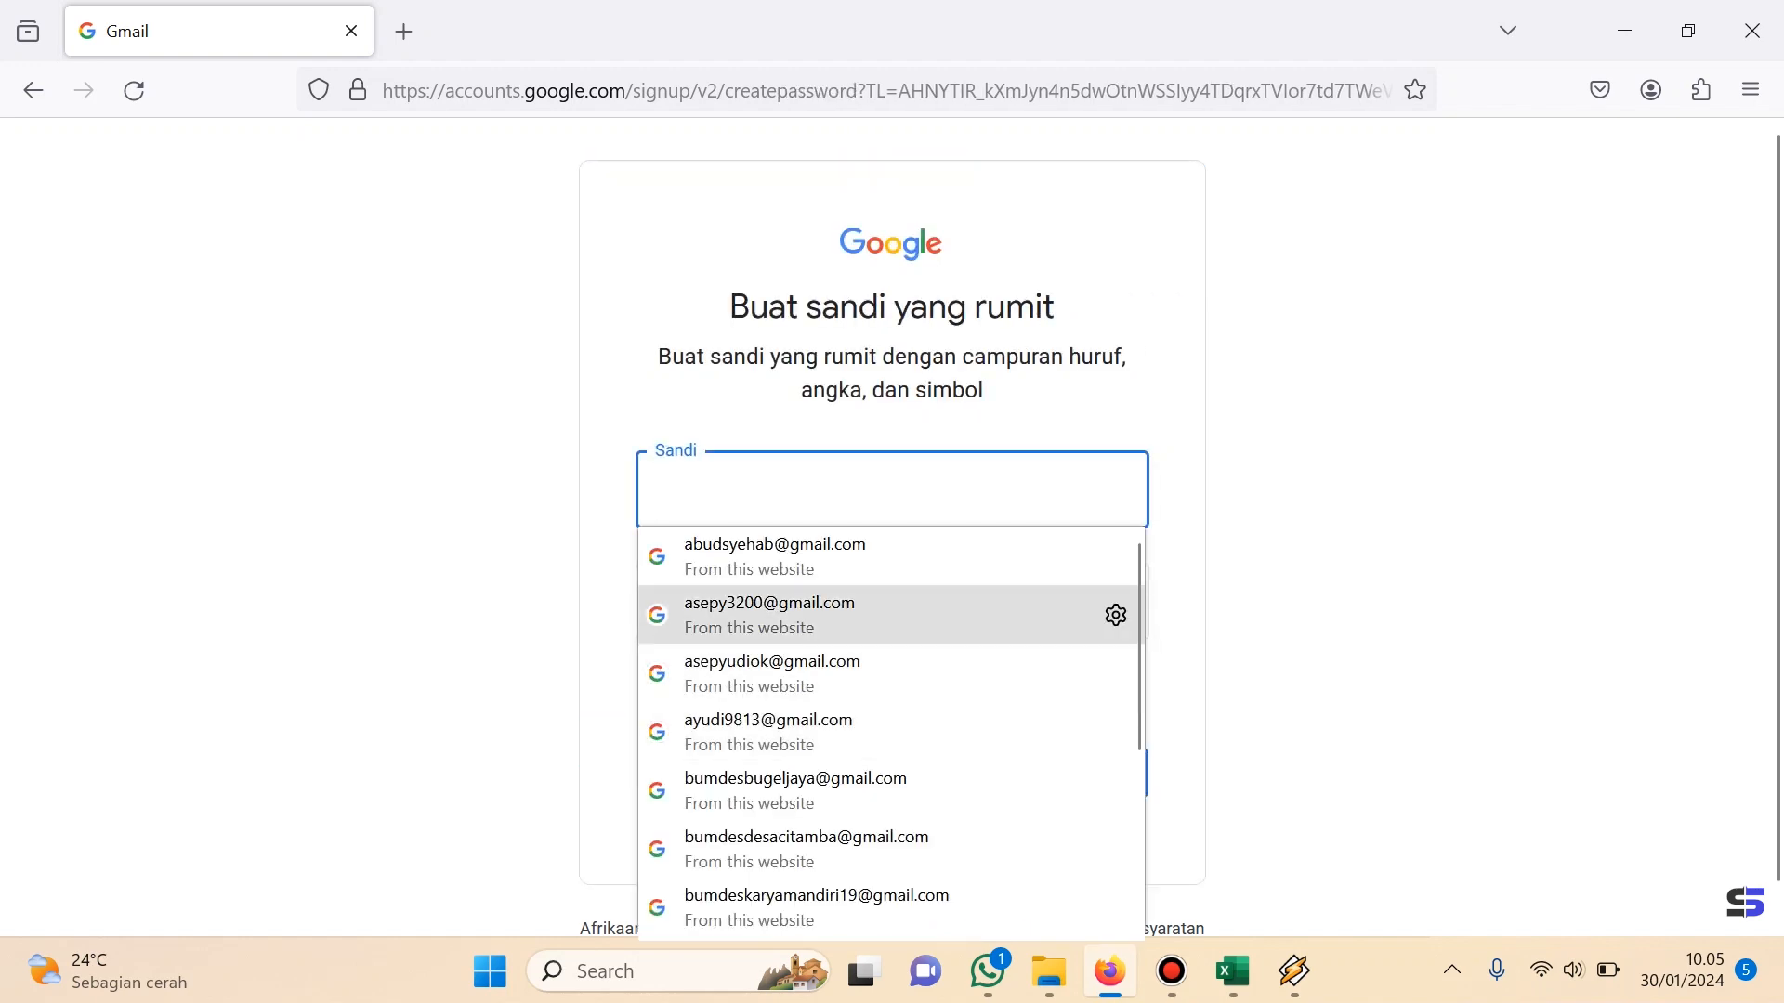
Enter the account password, retype it in Konfirmasi, and submit.
text(●)
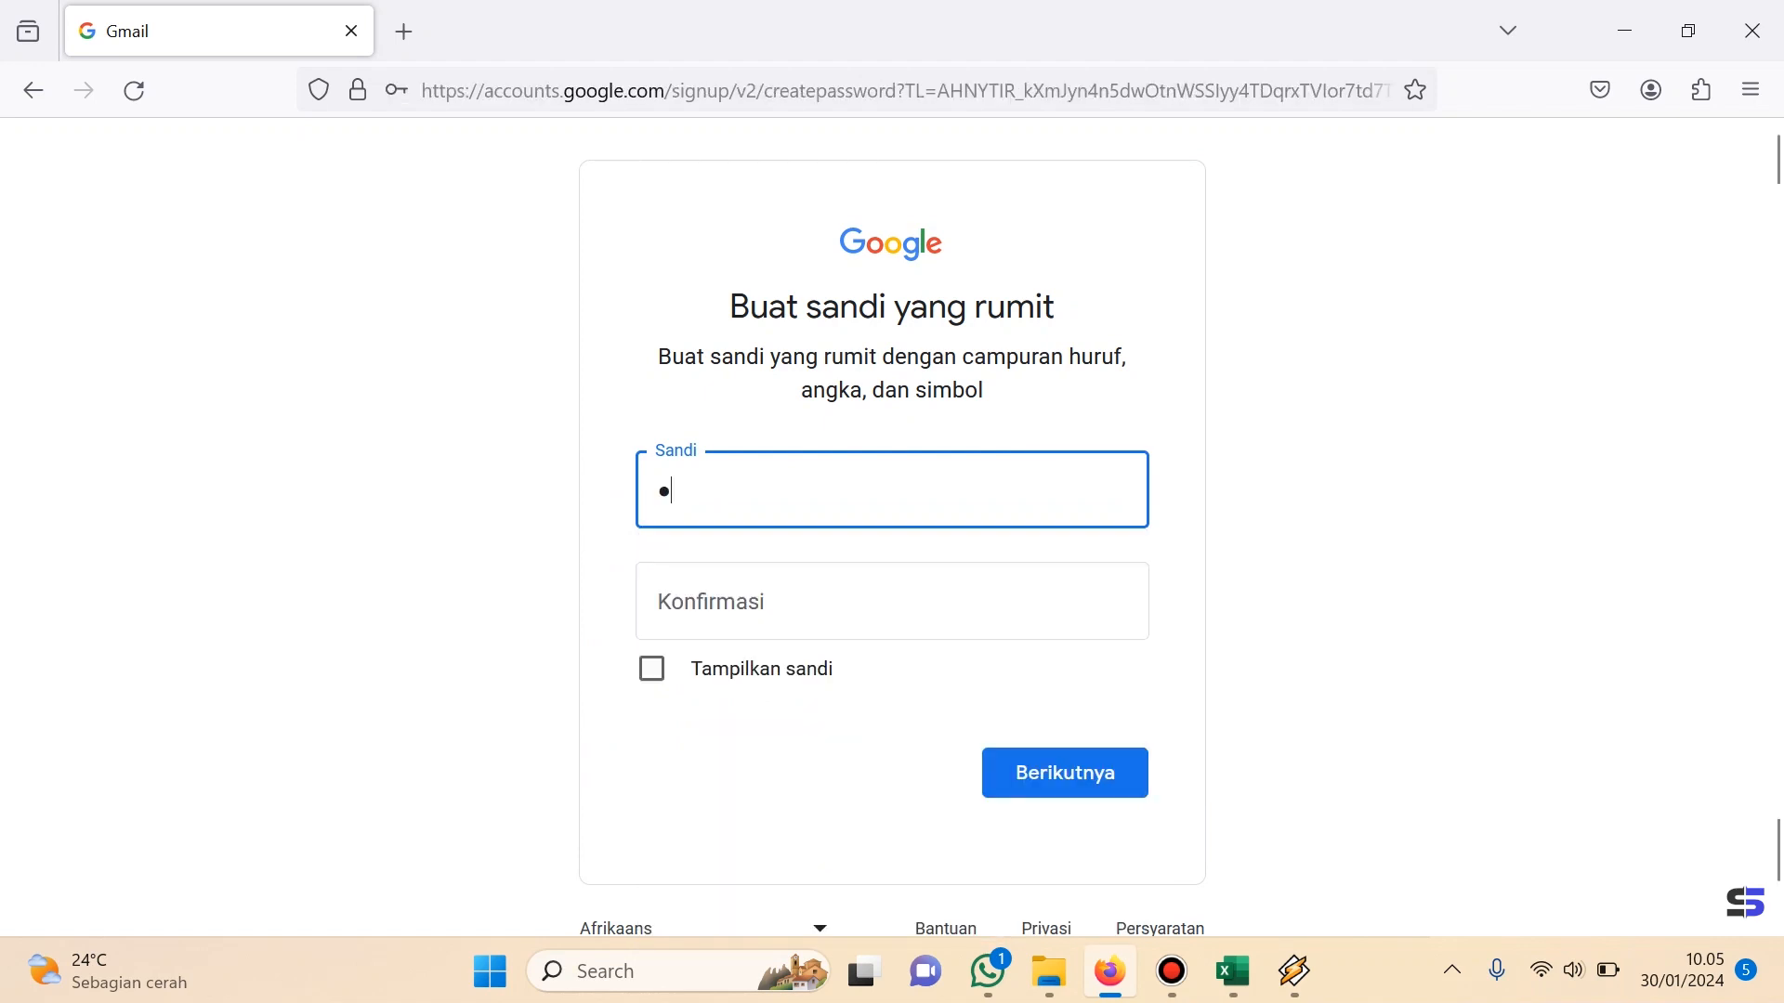
text(●●●●●●●●)
click(836, 602)
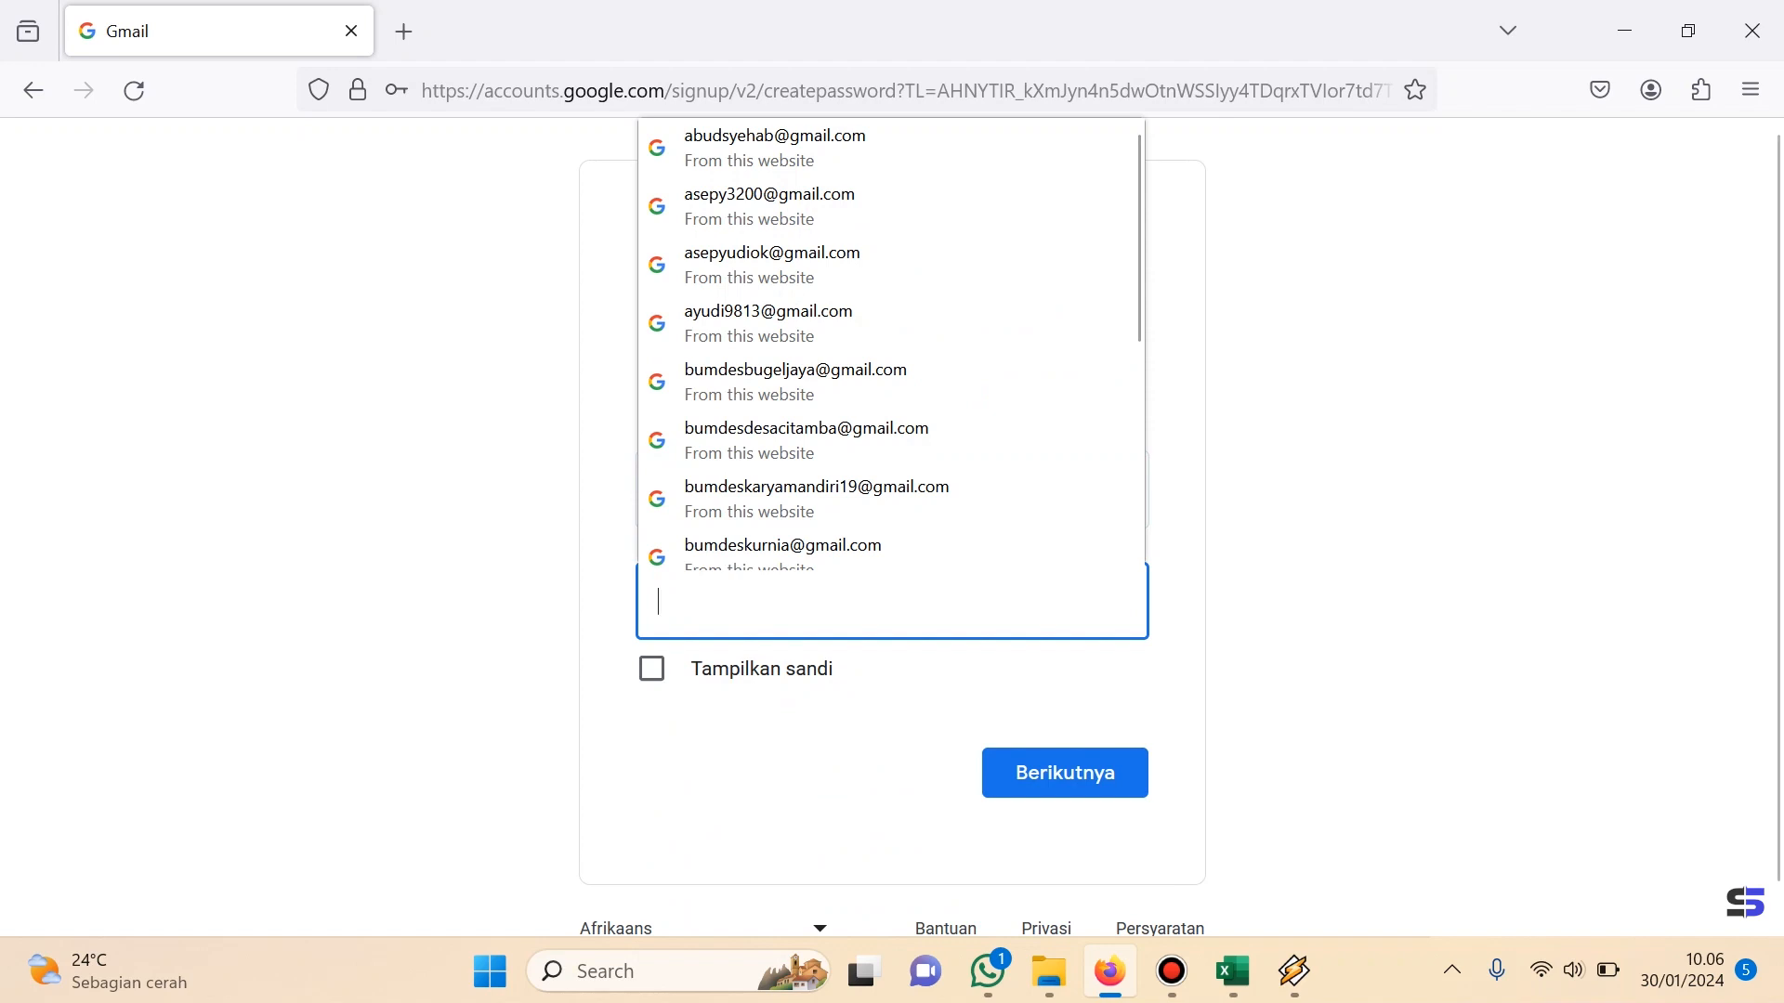
text(●●●●●●●●)
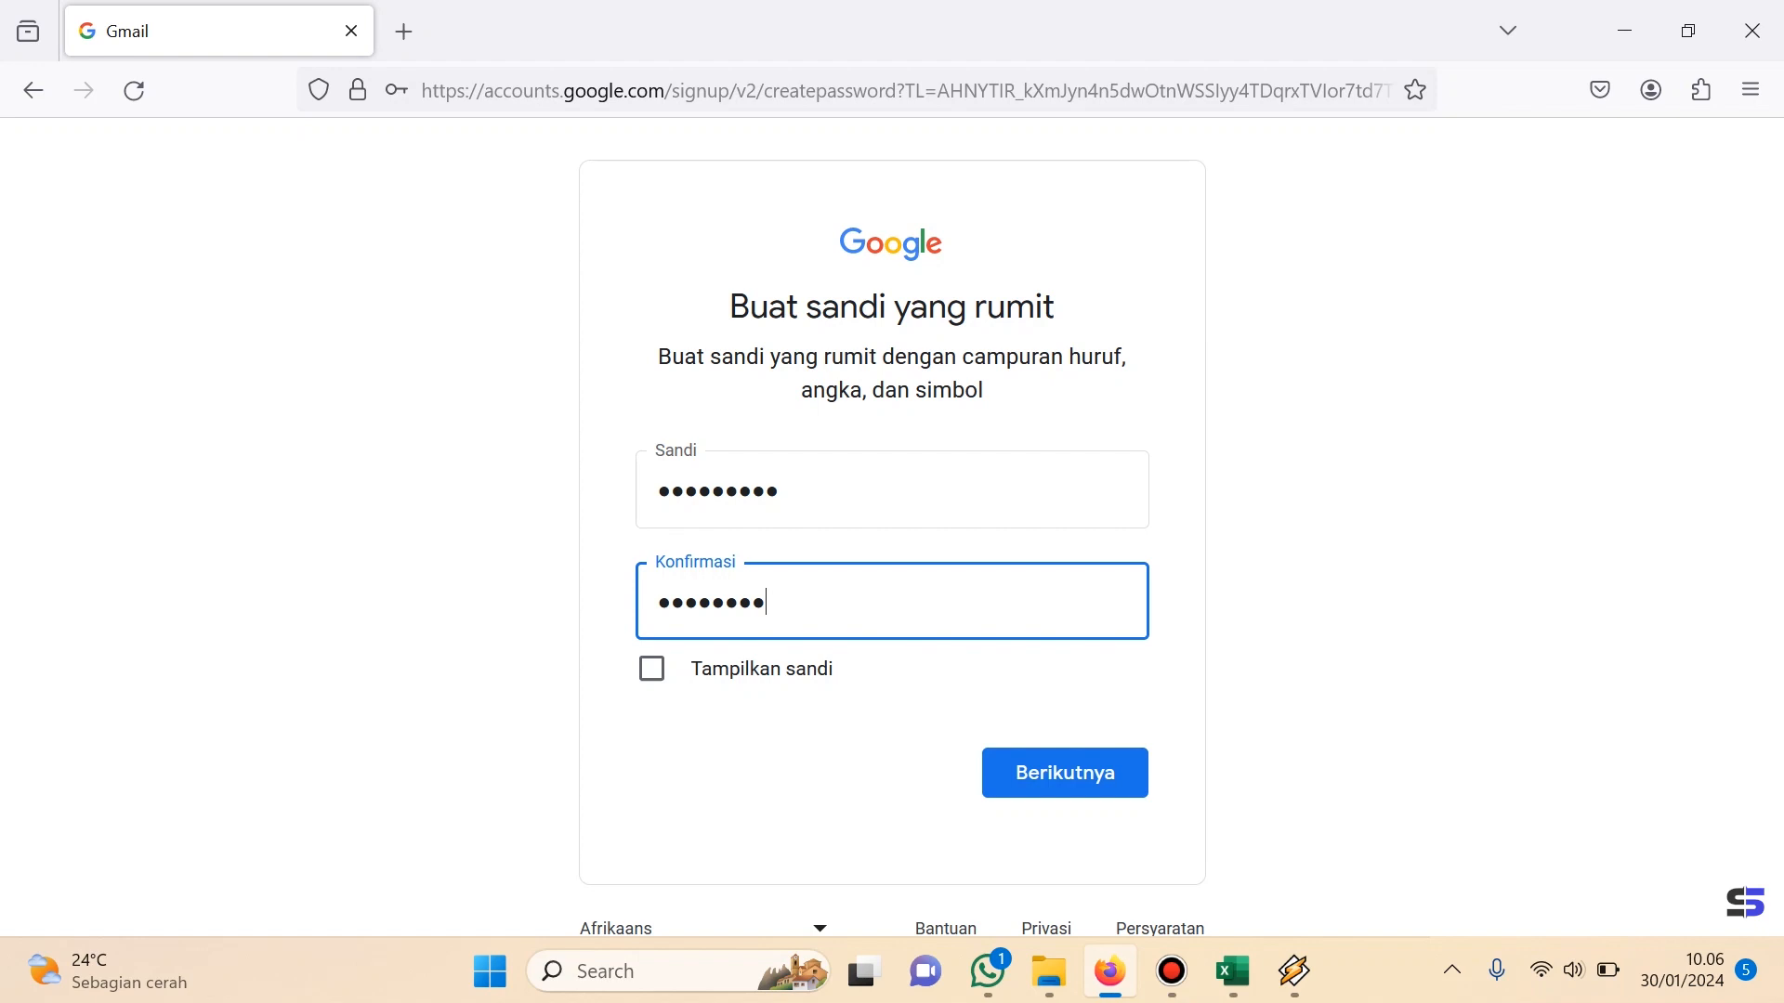
text(●)
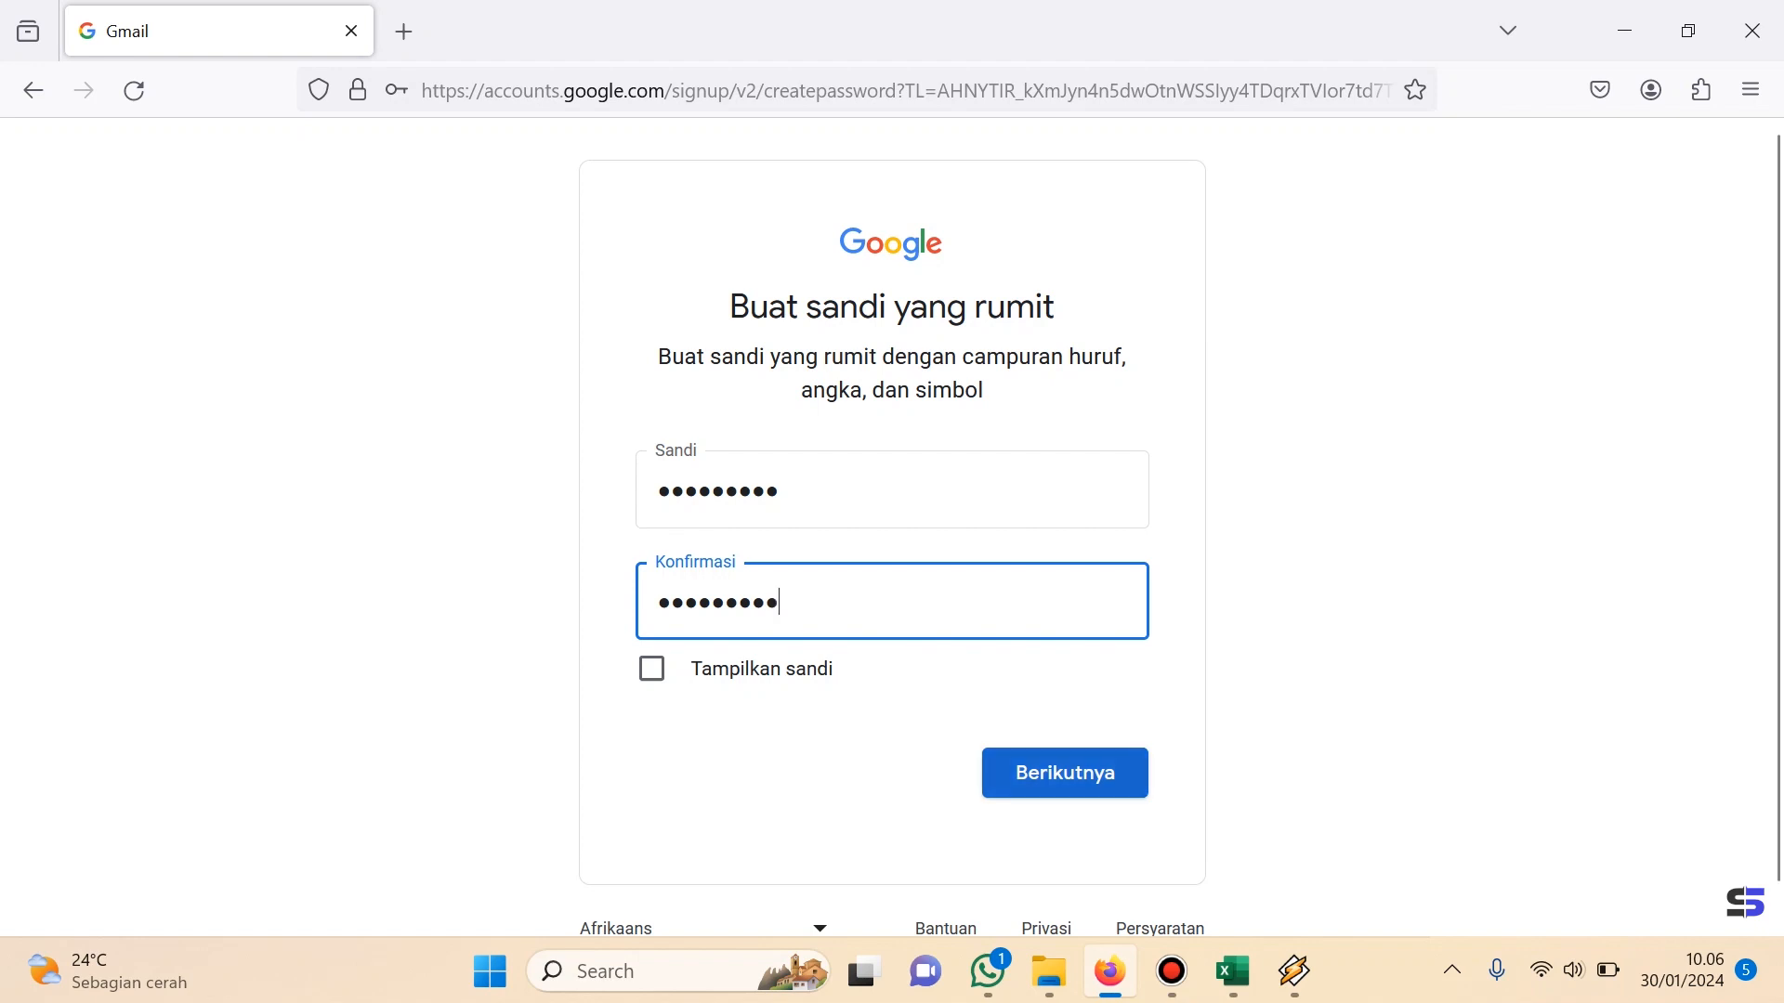
key(Return)
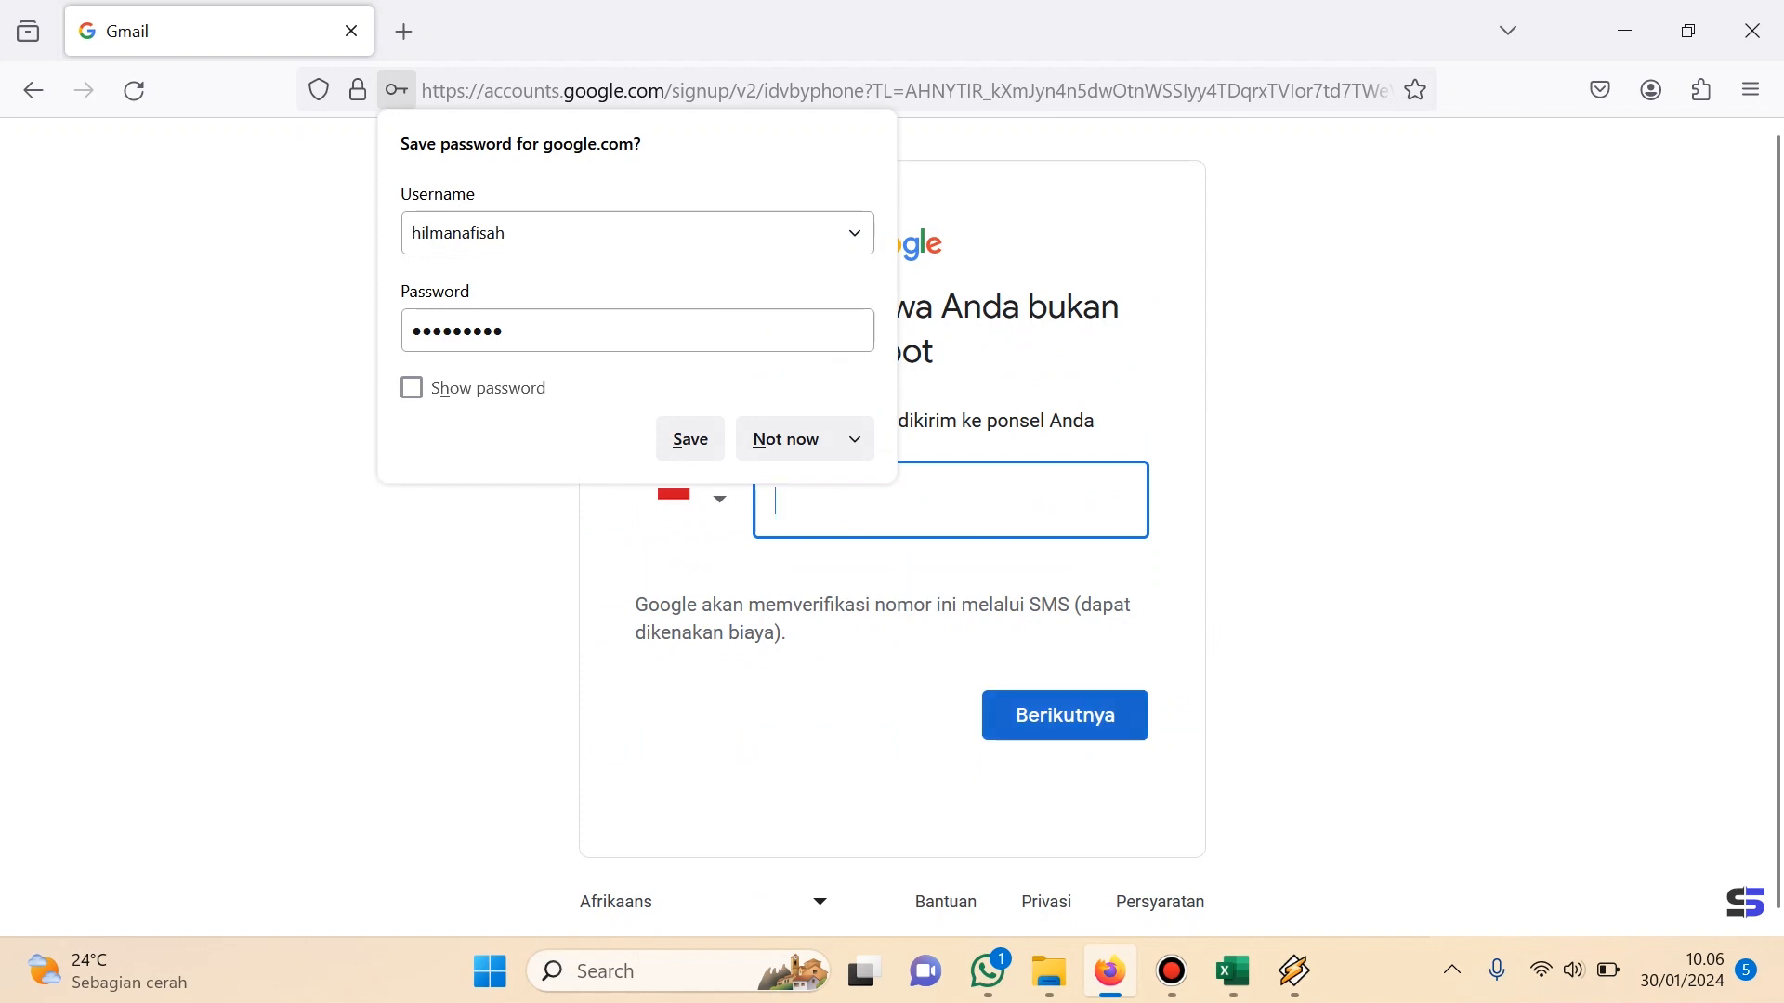
Decline saving the password, then verify the phone number with the SMS code.
click(785, 439)
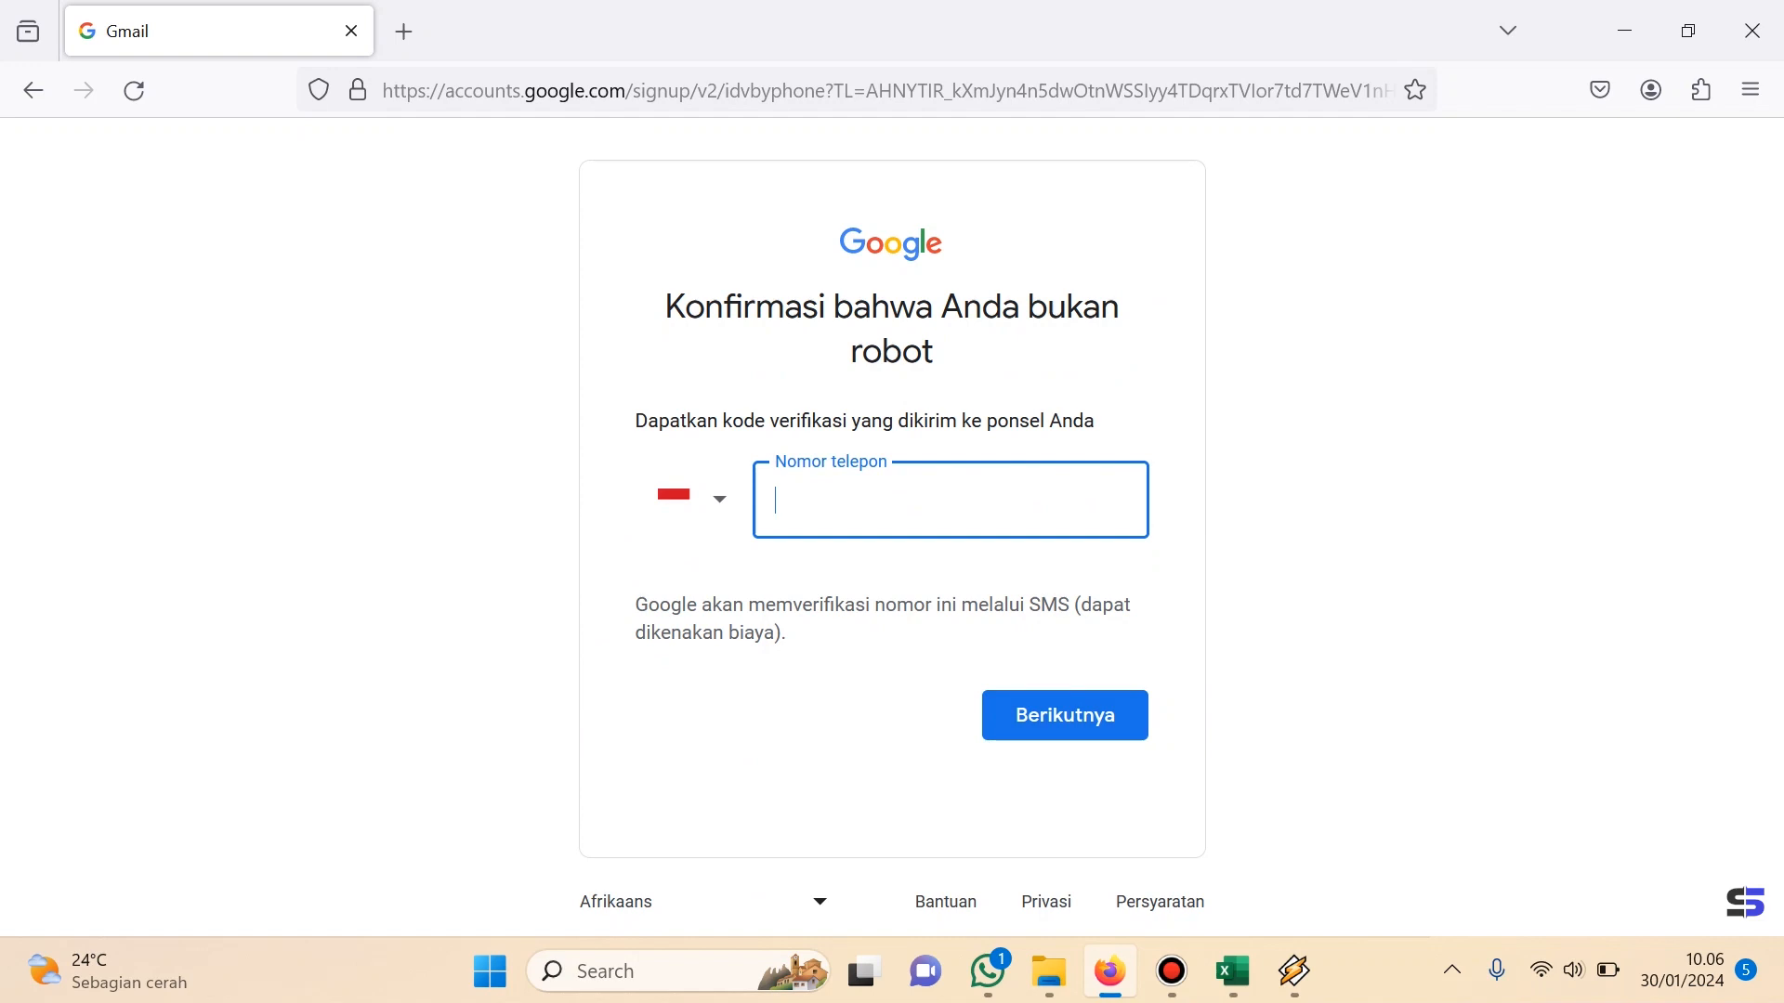
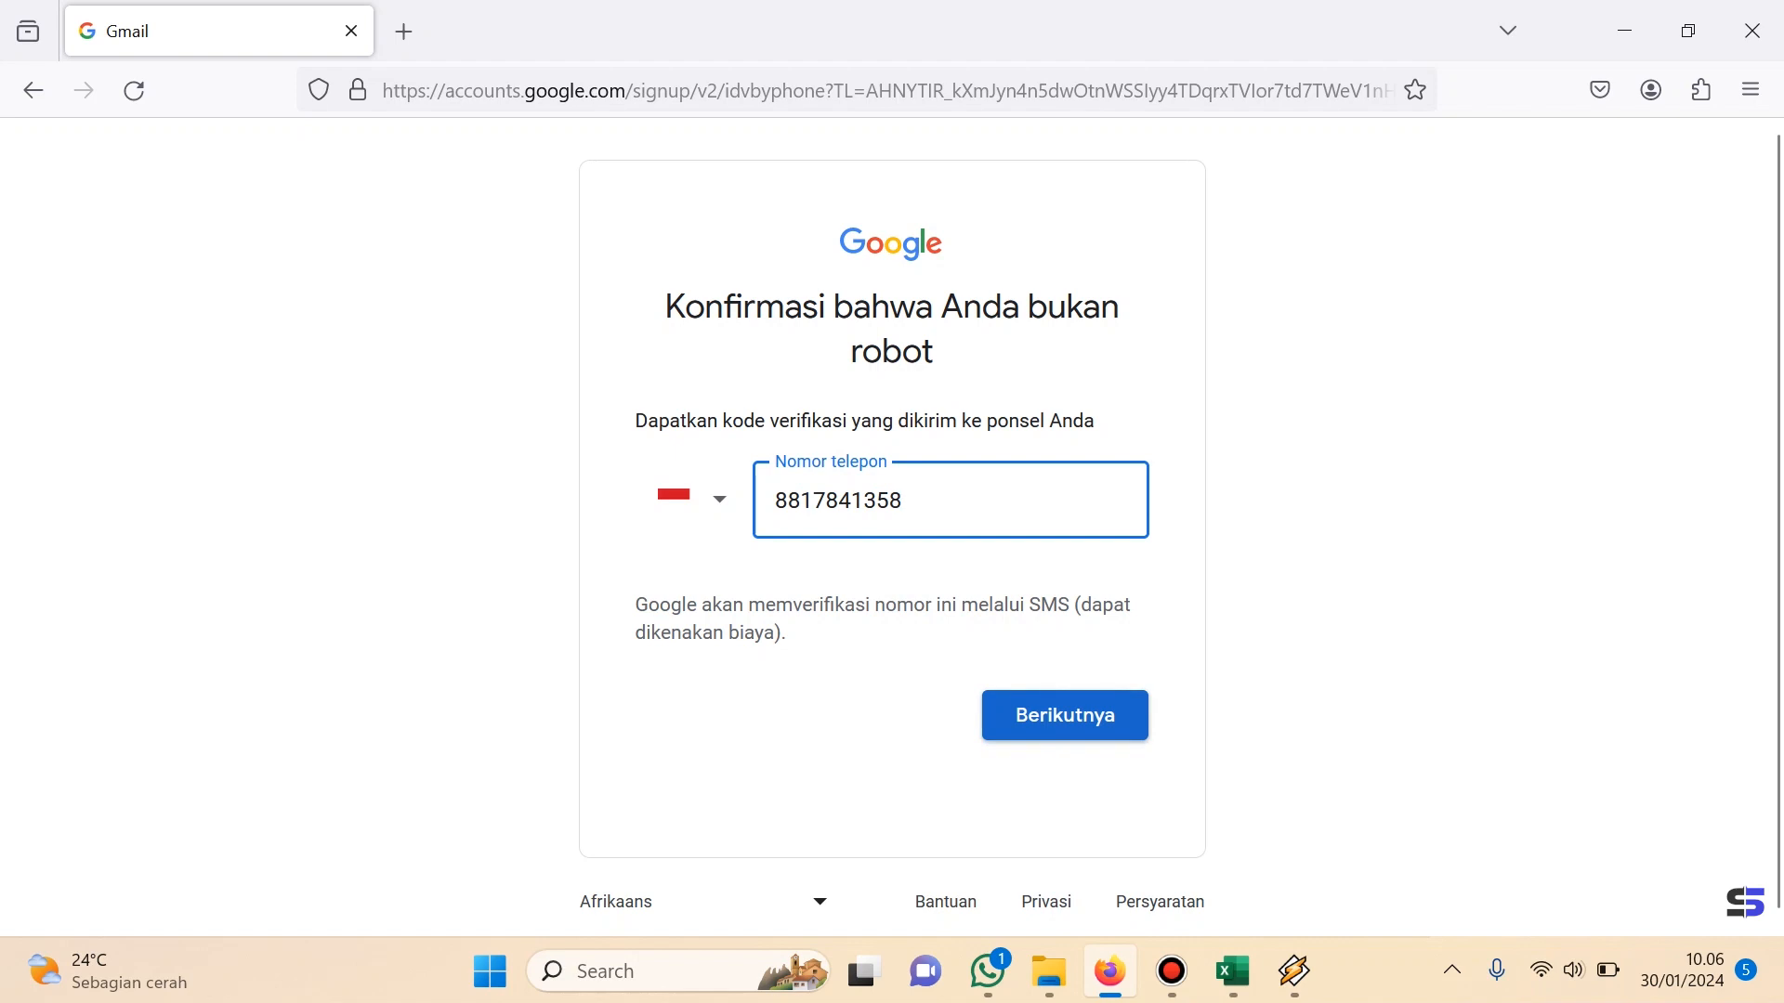
click(1064, 716)
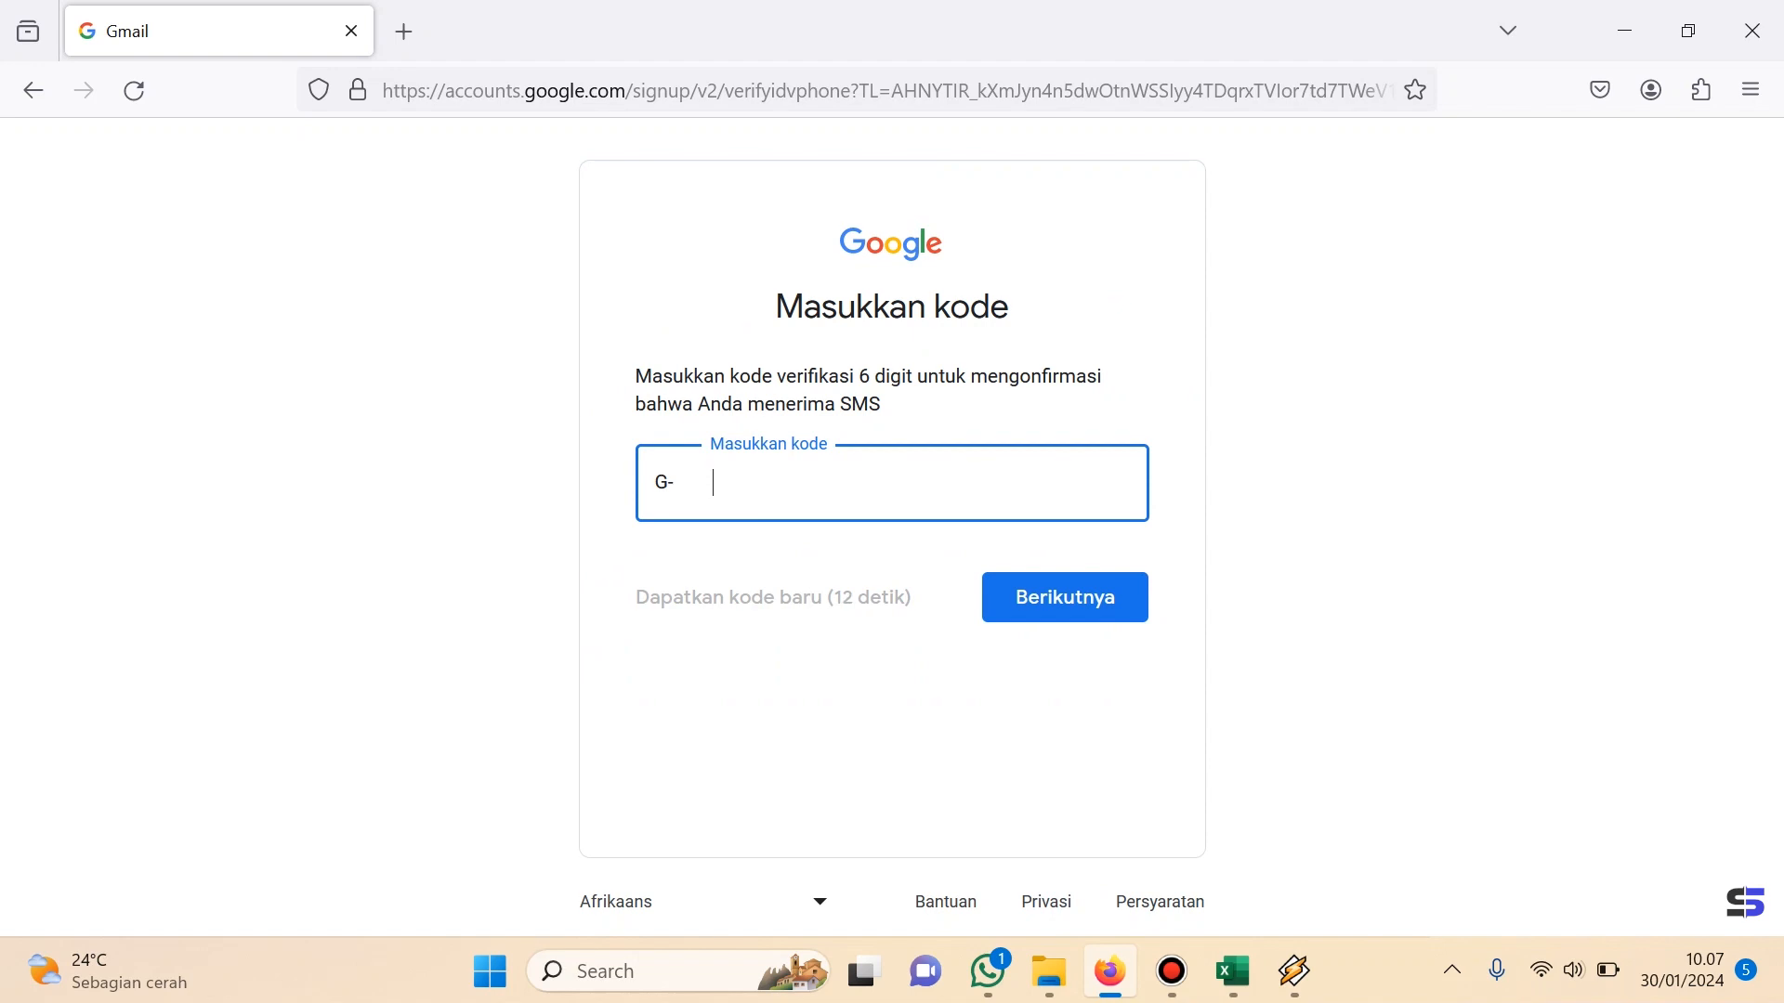
key(Return)
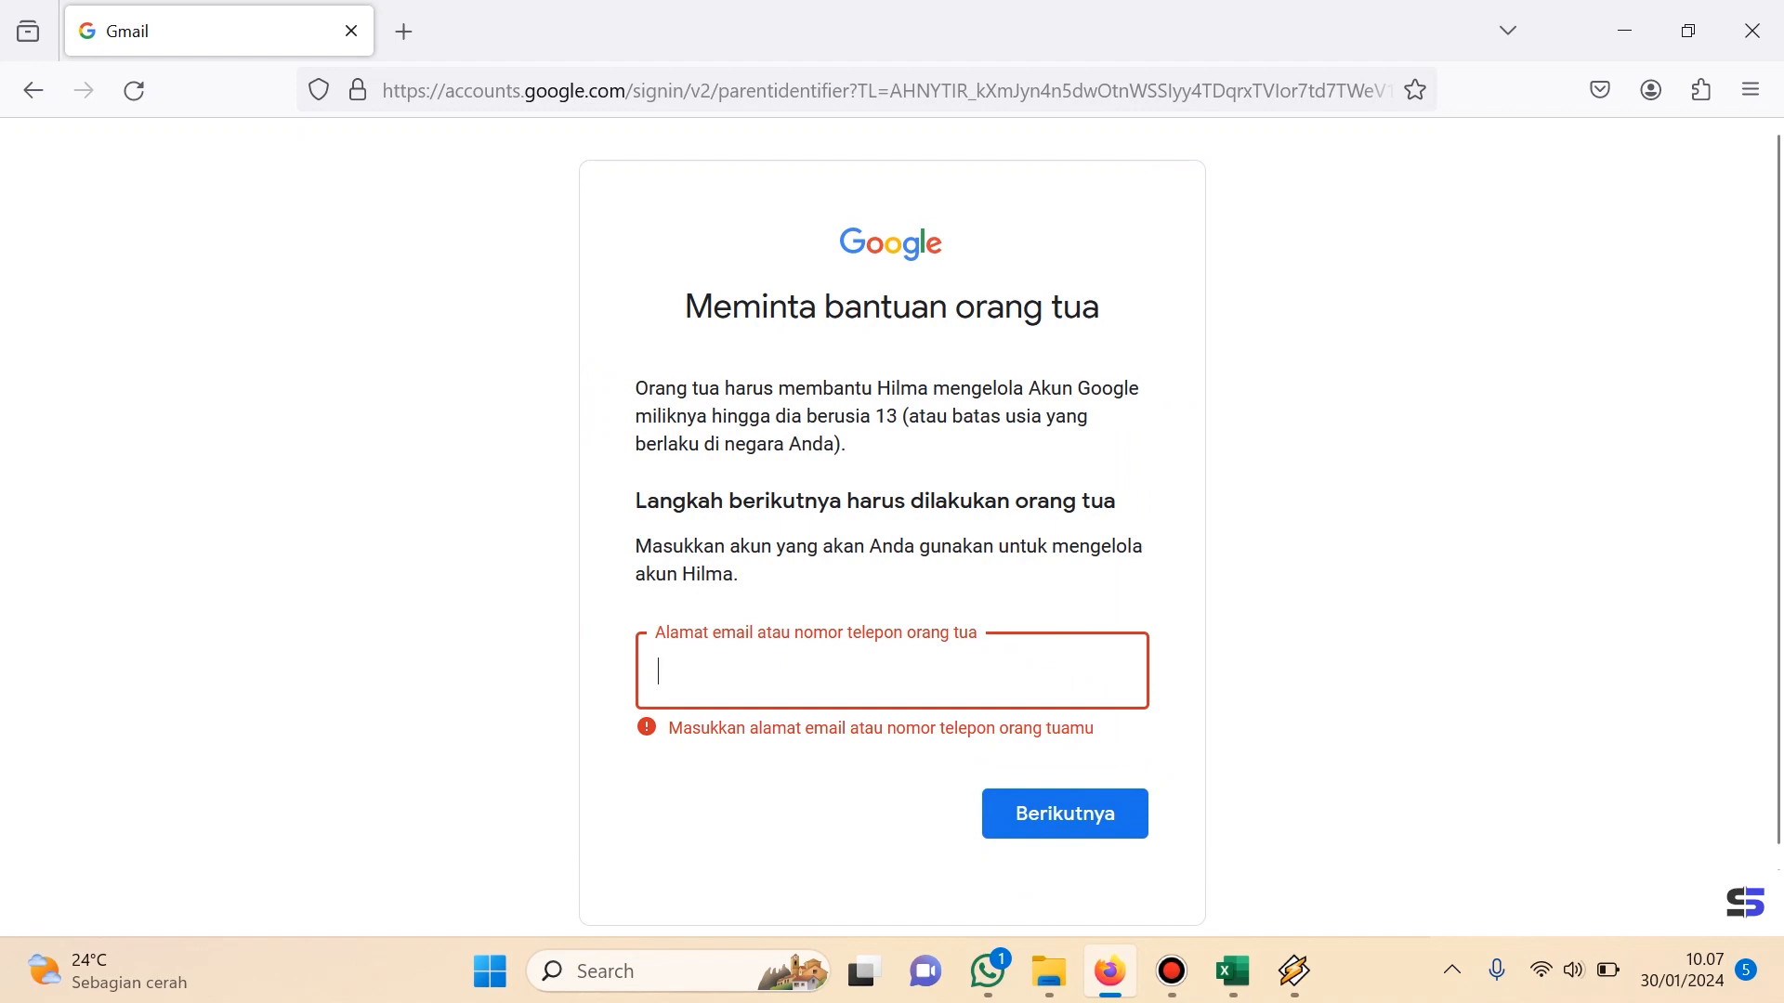
Enter the parent's Gmail address and submit it.
click(892, 671)
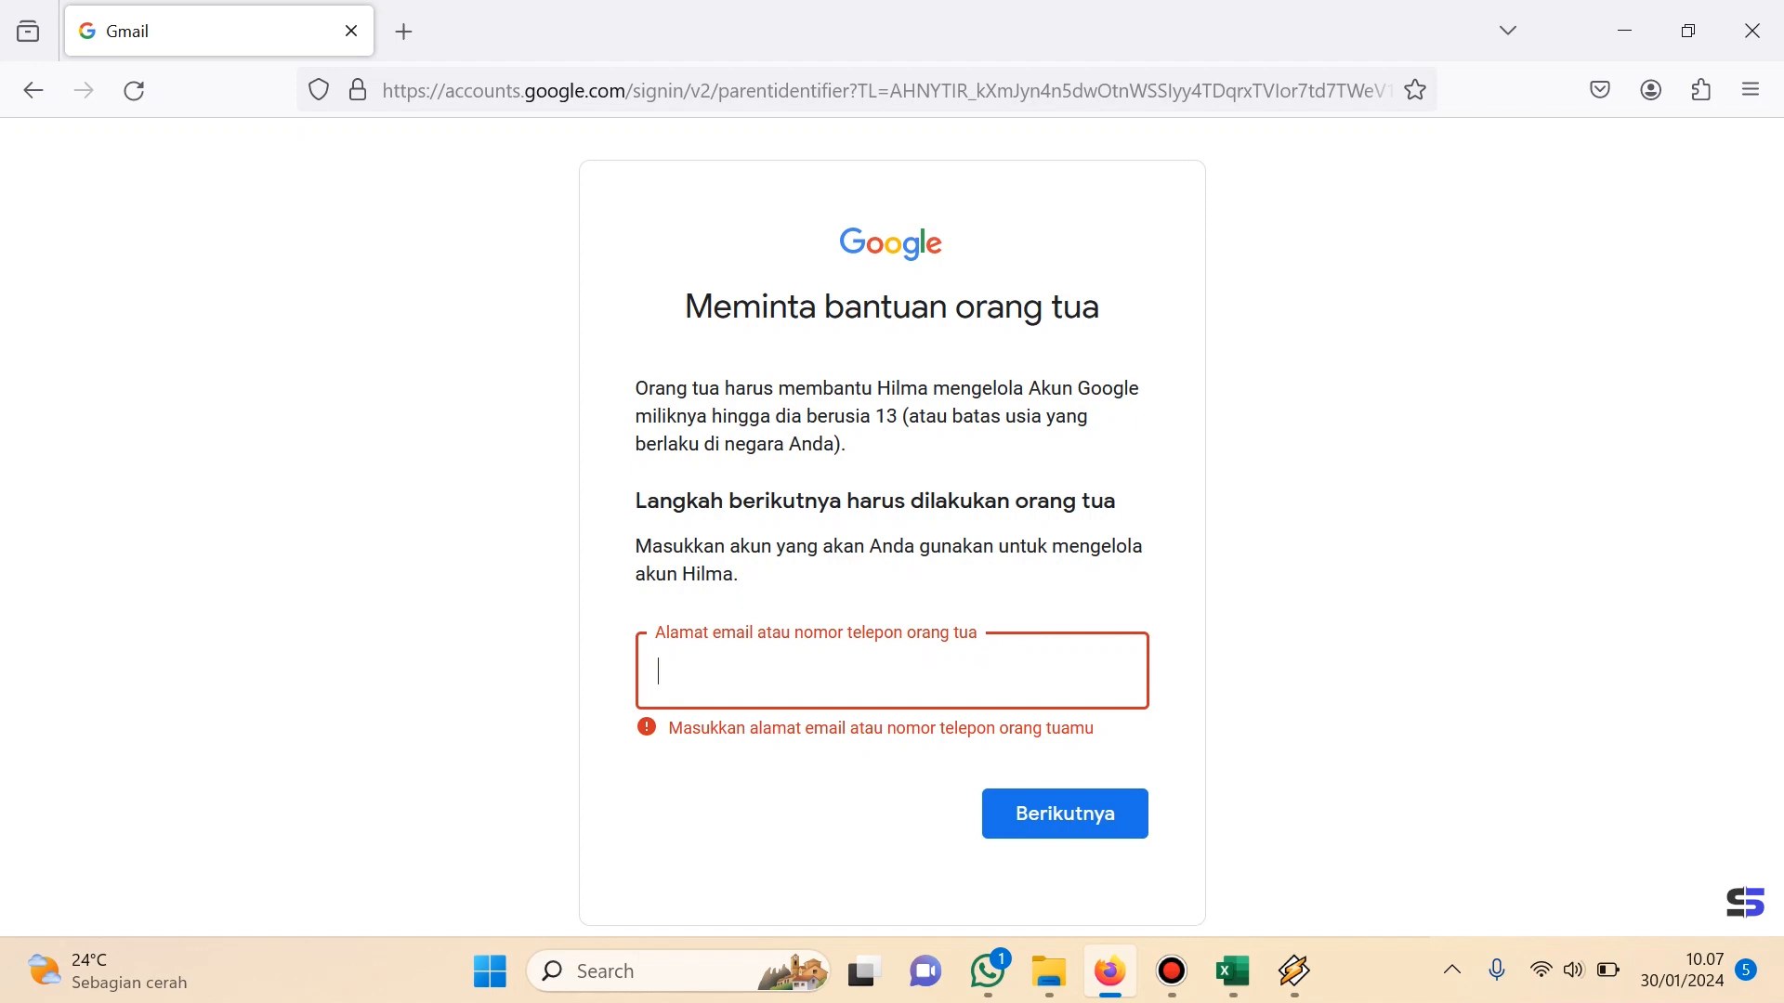
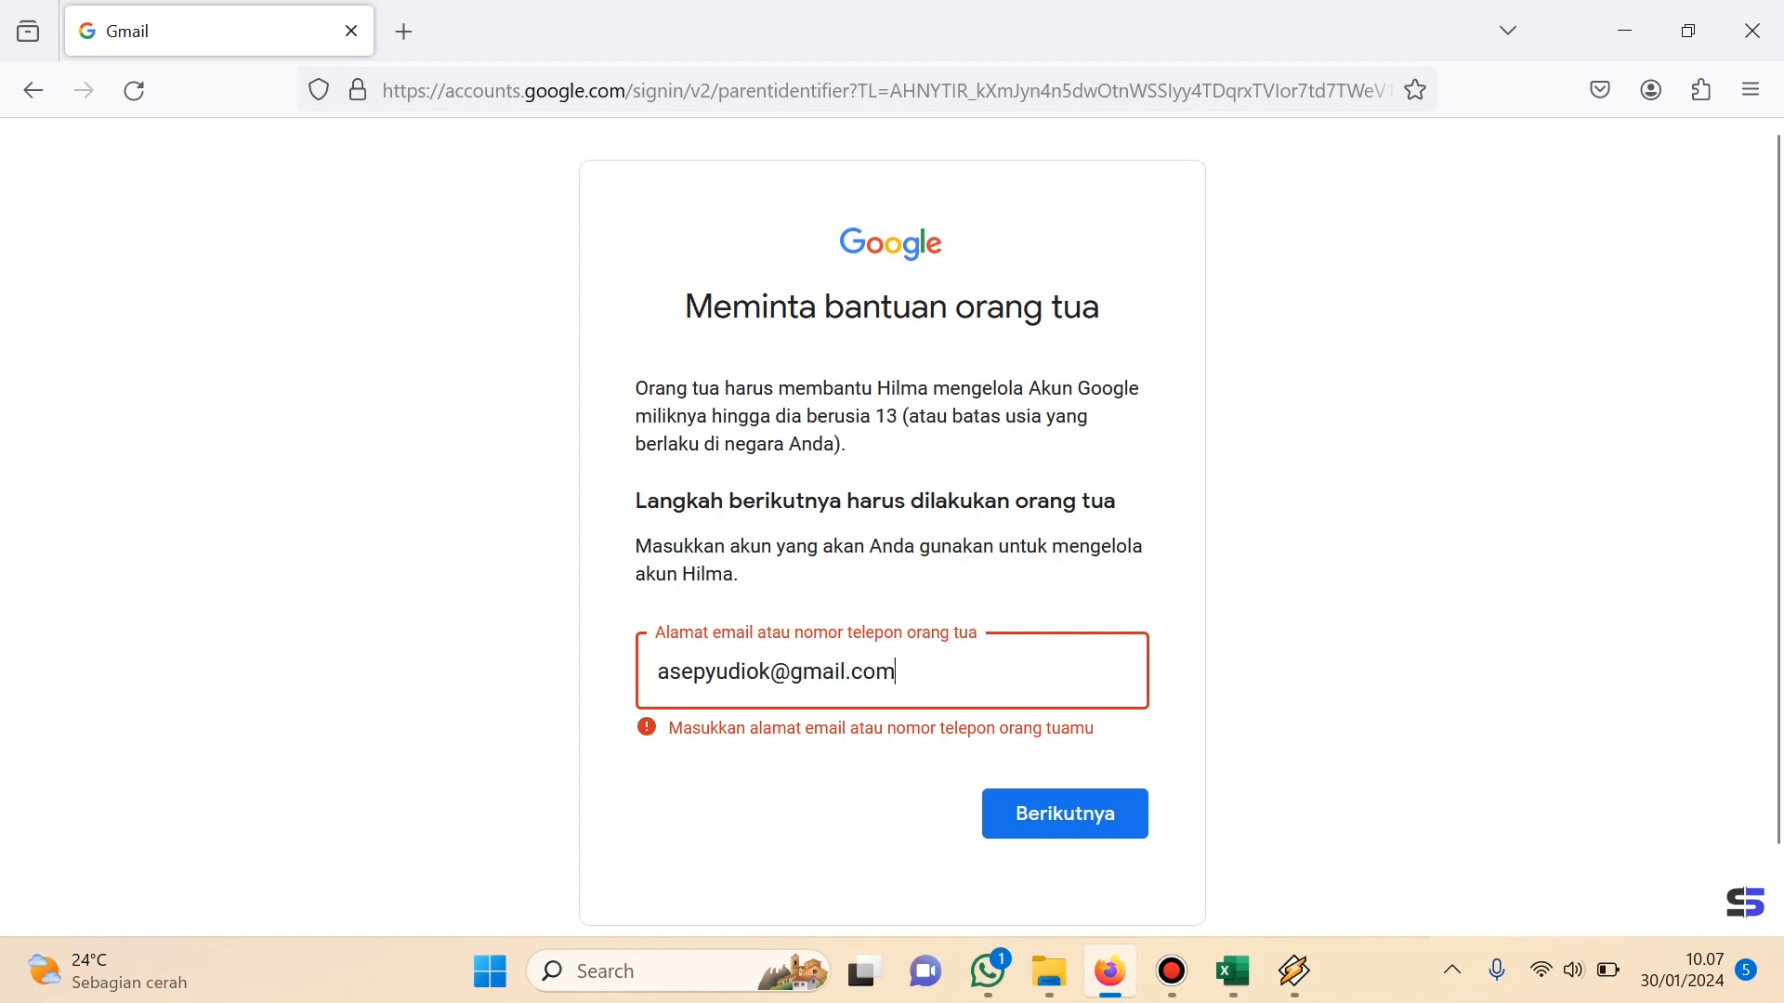
key(Return)
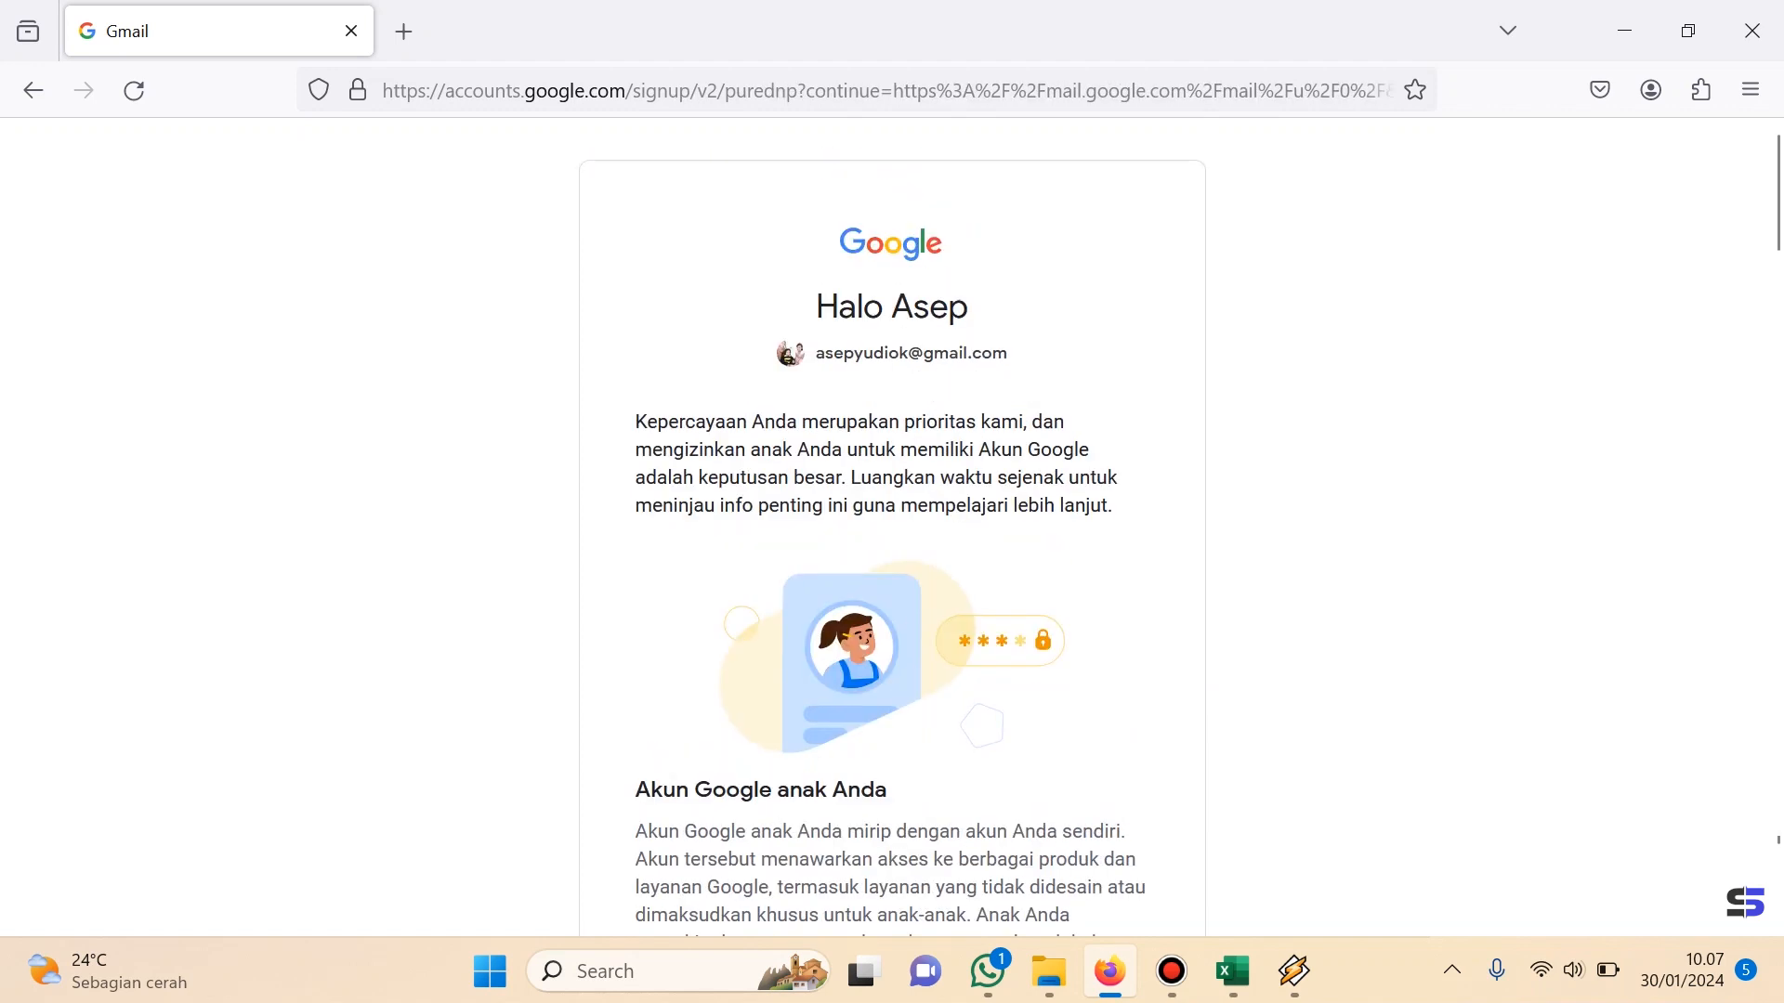
Tick both parental-consent checkboxes and click 'Saya setuju'.
scroll(891, 525, down, 20)
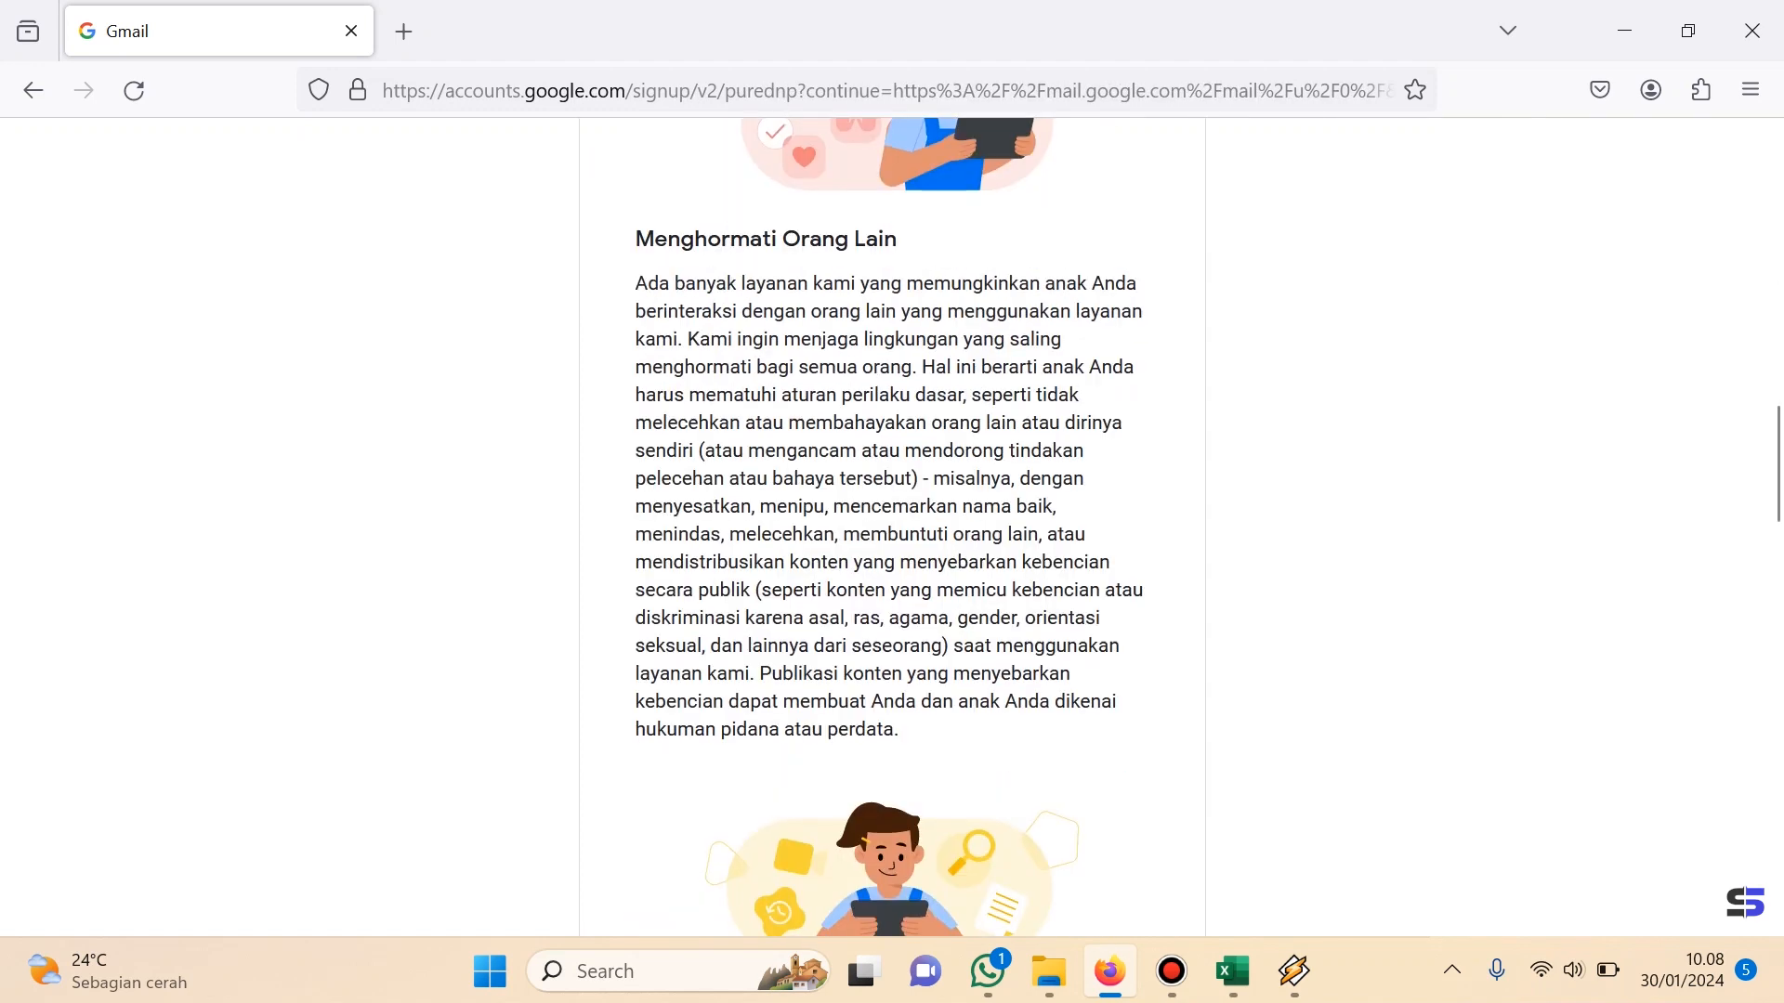
scroll(892, 525, down, 15)
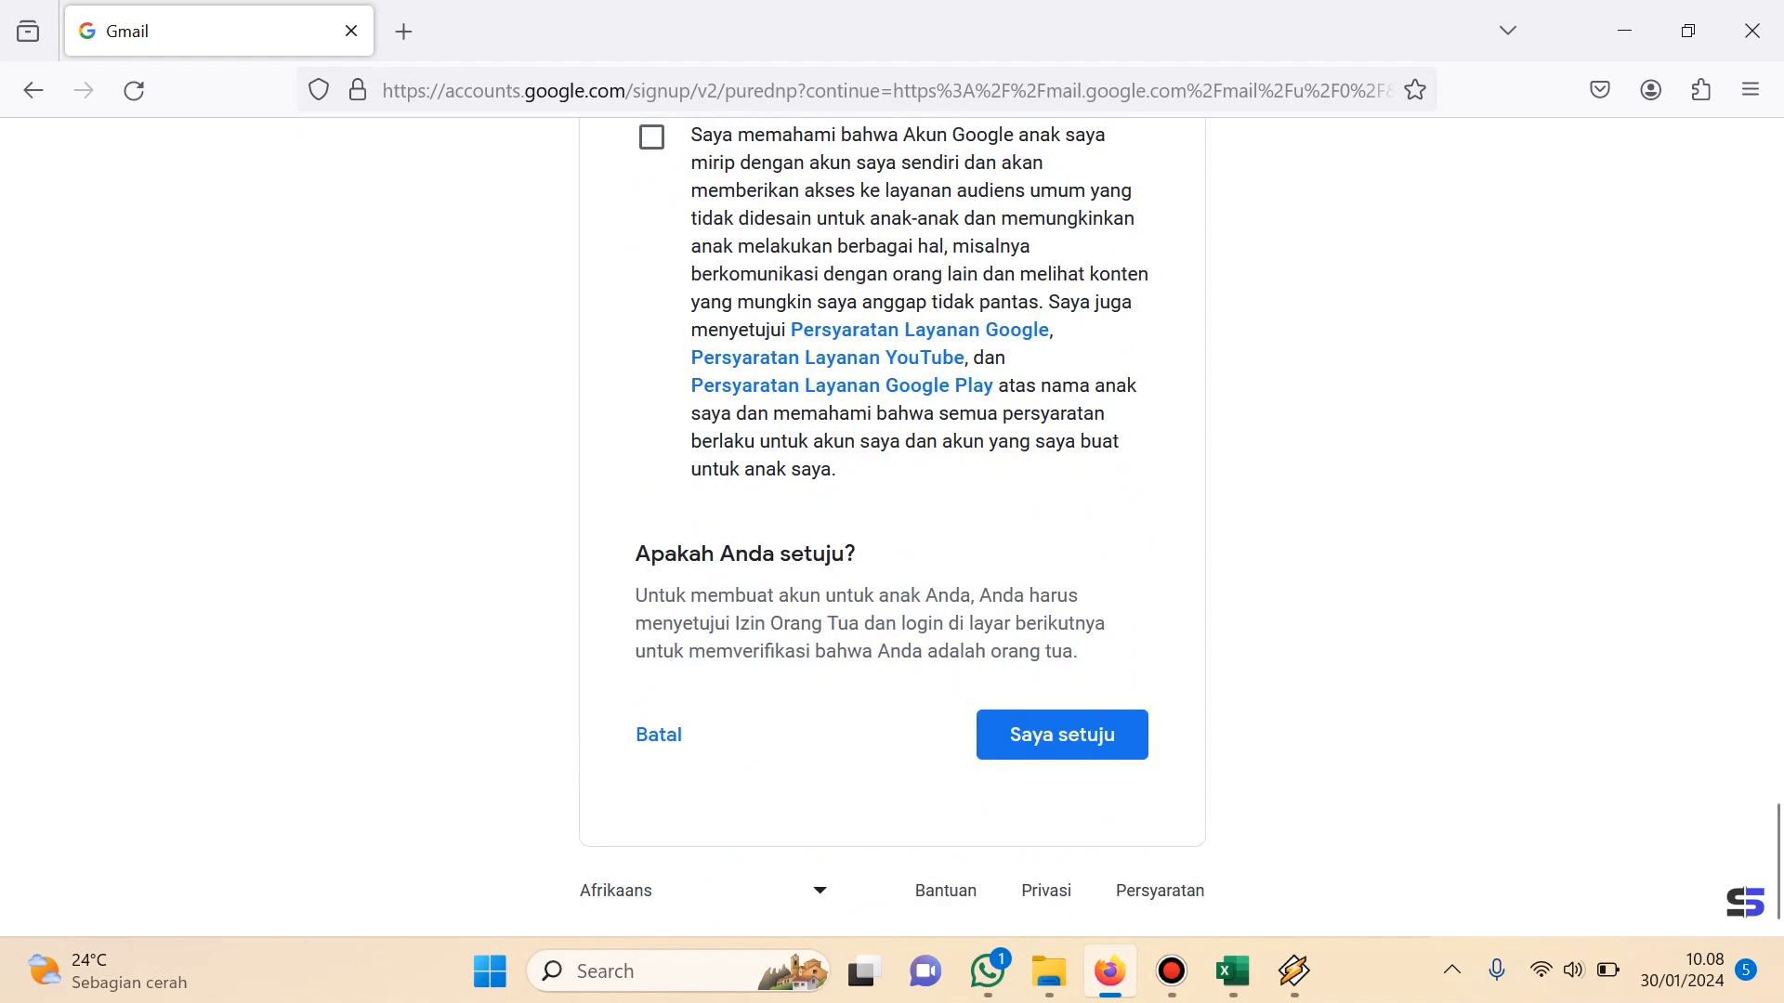
scroll(892, 525, up, 3)
click(651, 305)
click(651, 571)
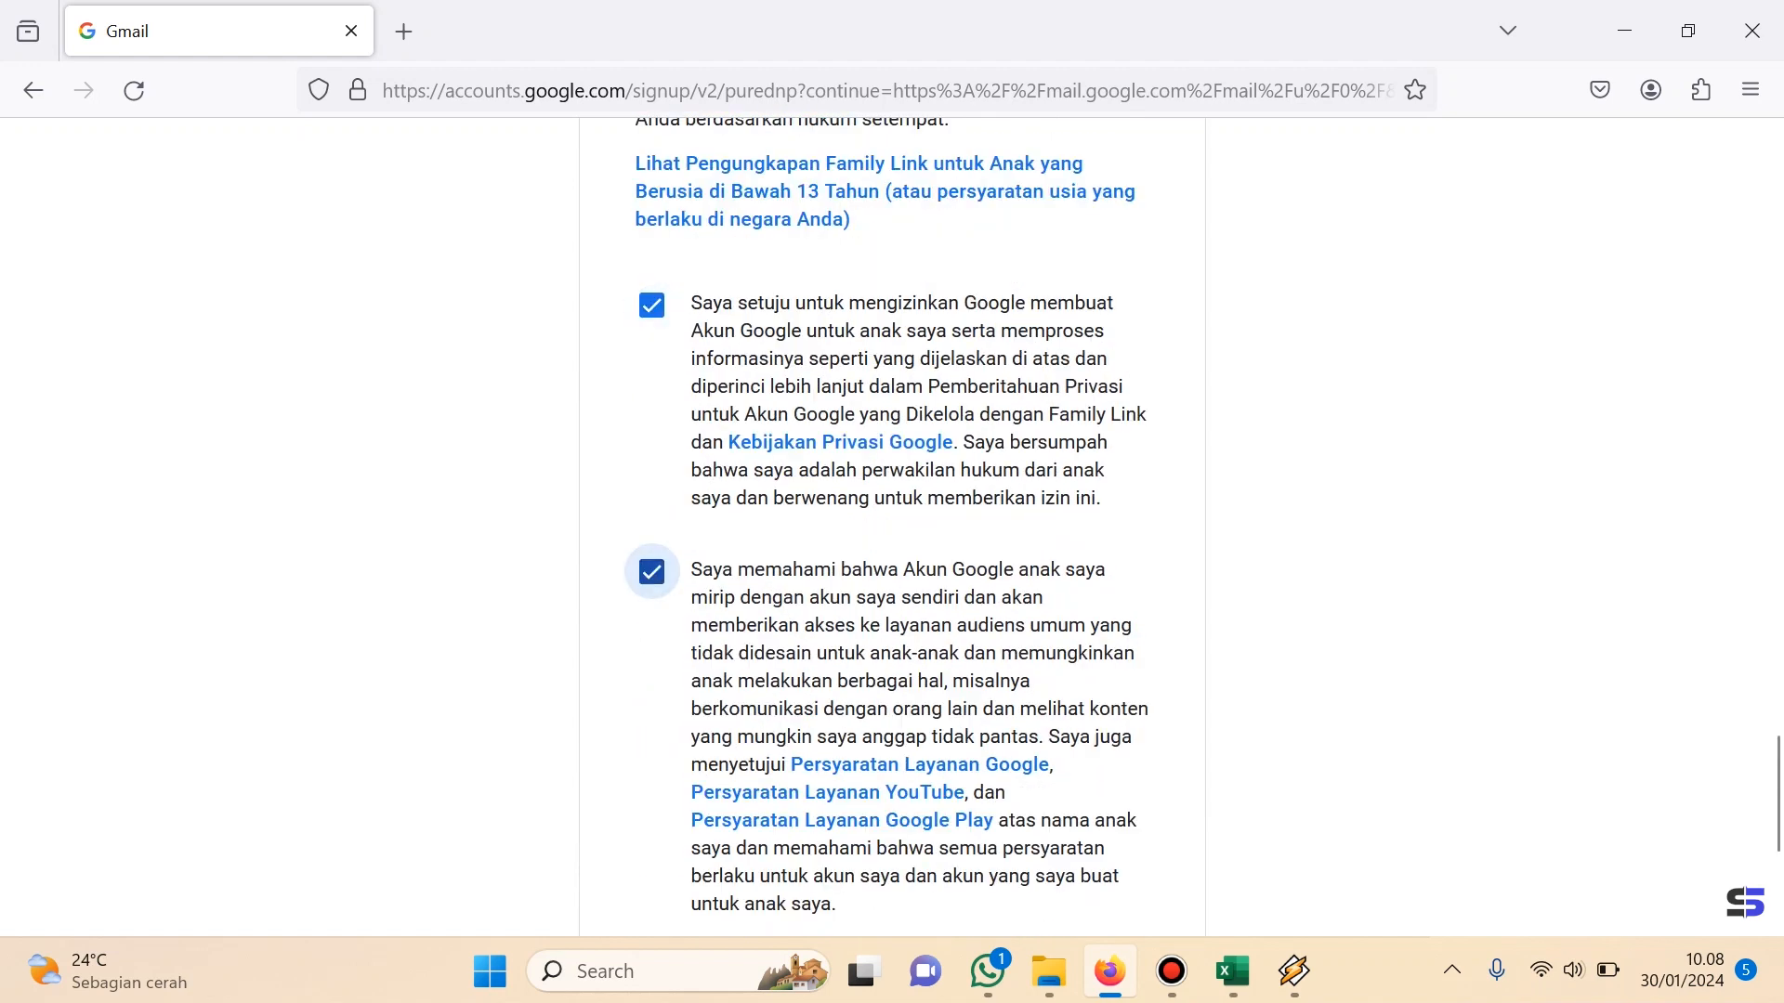
scroll(891, 525, up, 2)
scroll(892, 525, down, 5)
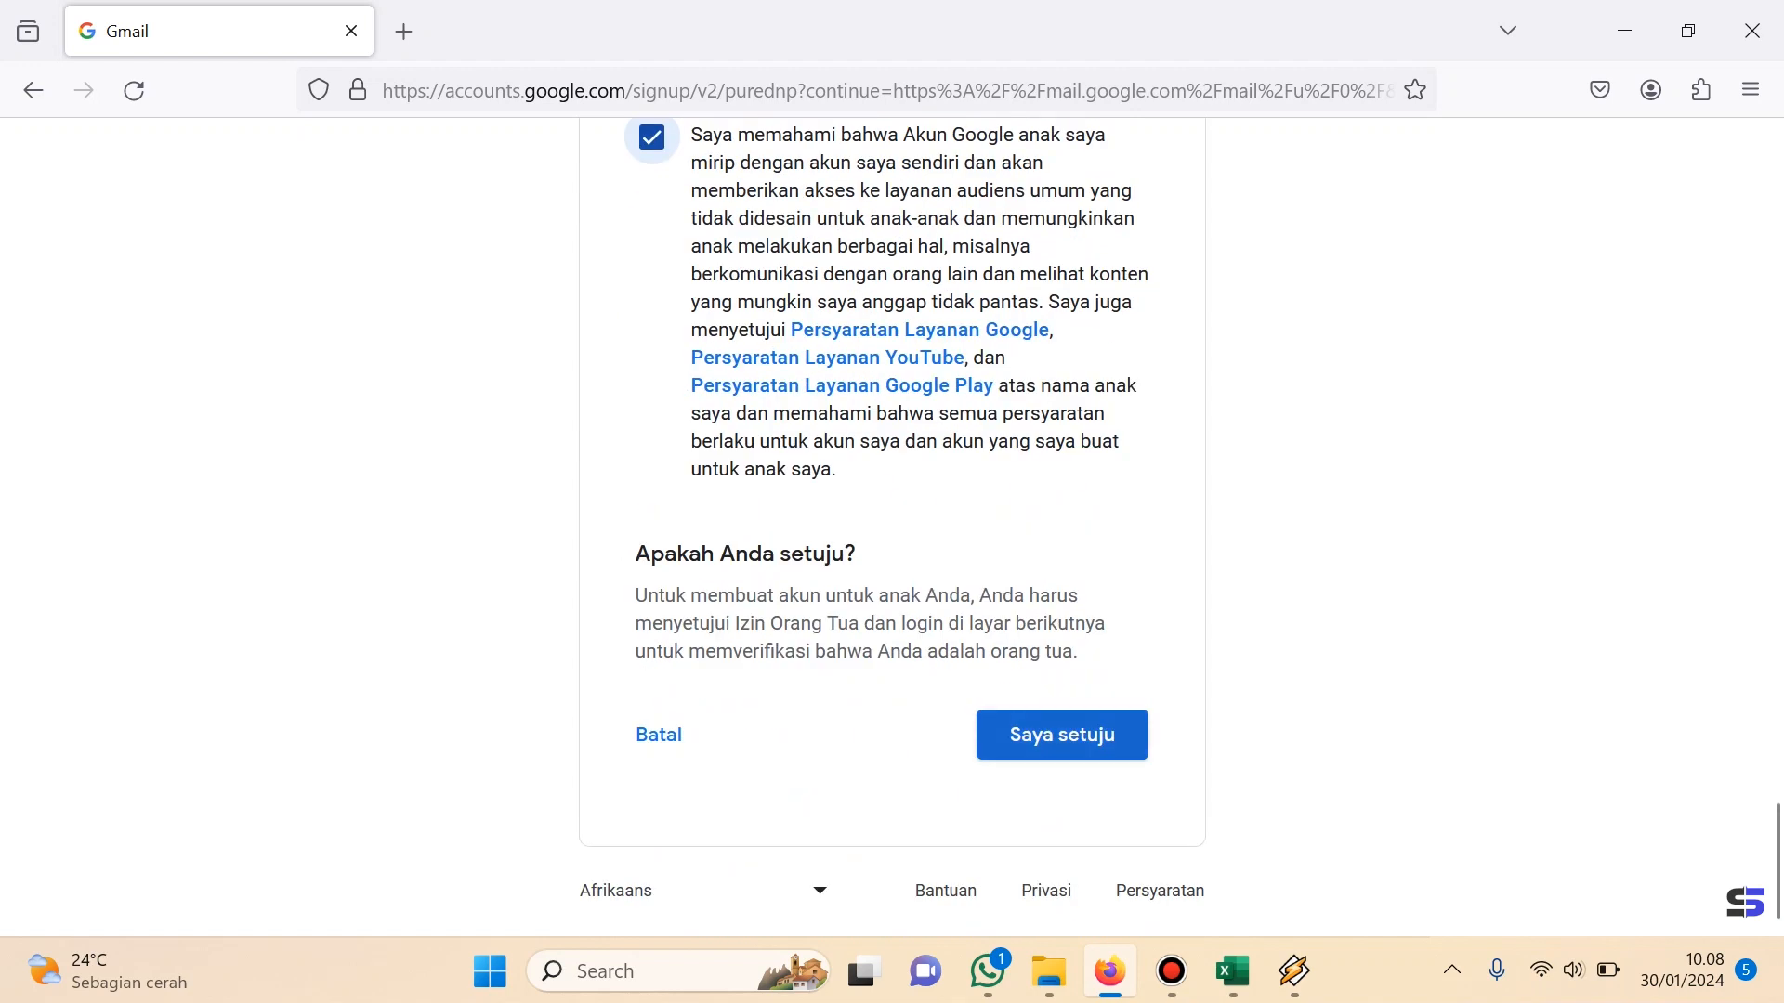
click(1062, 735)
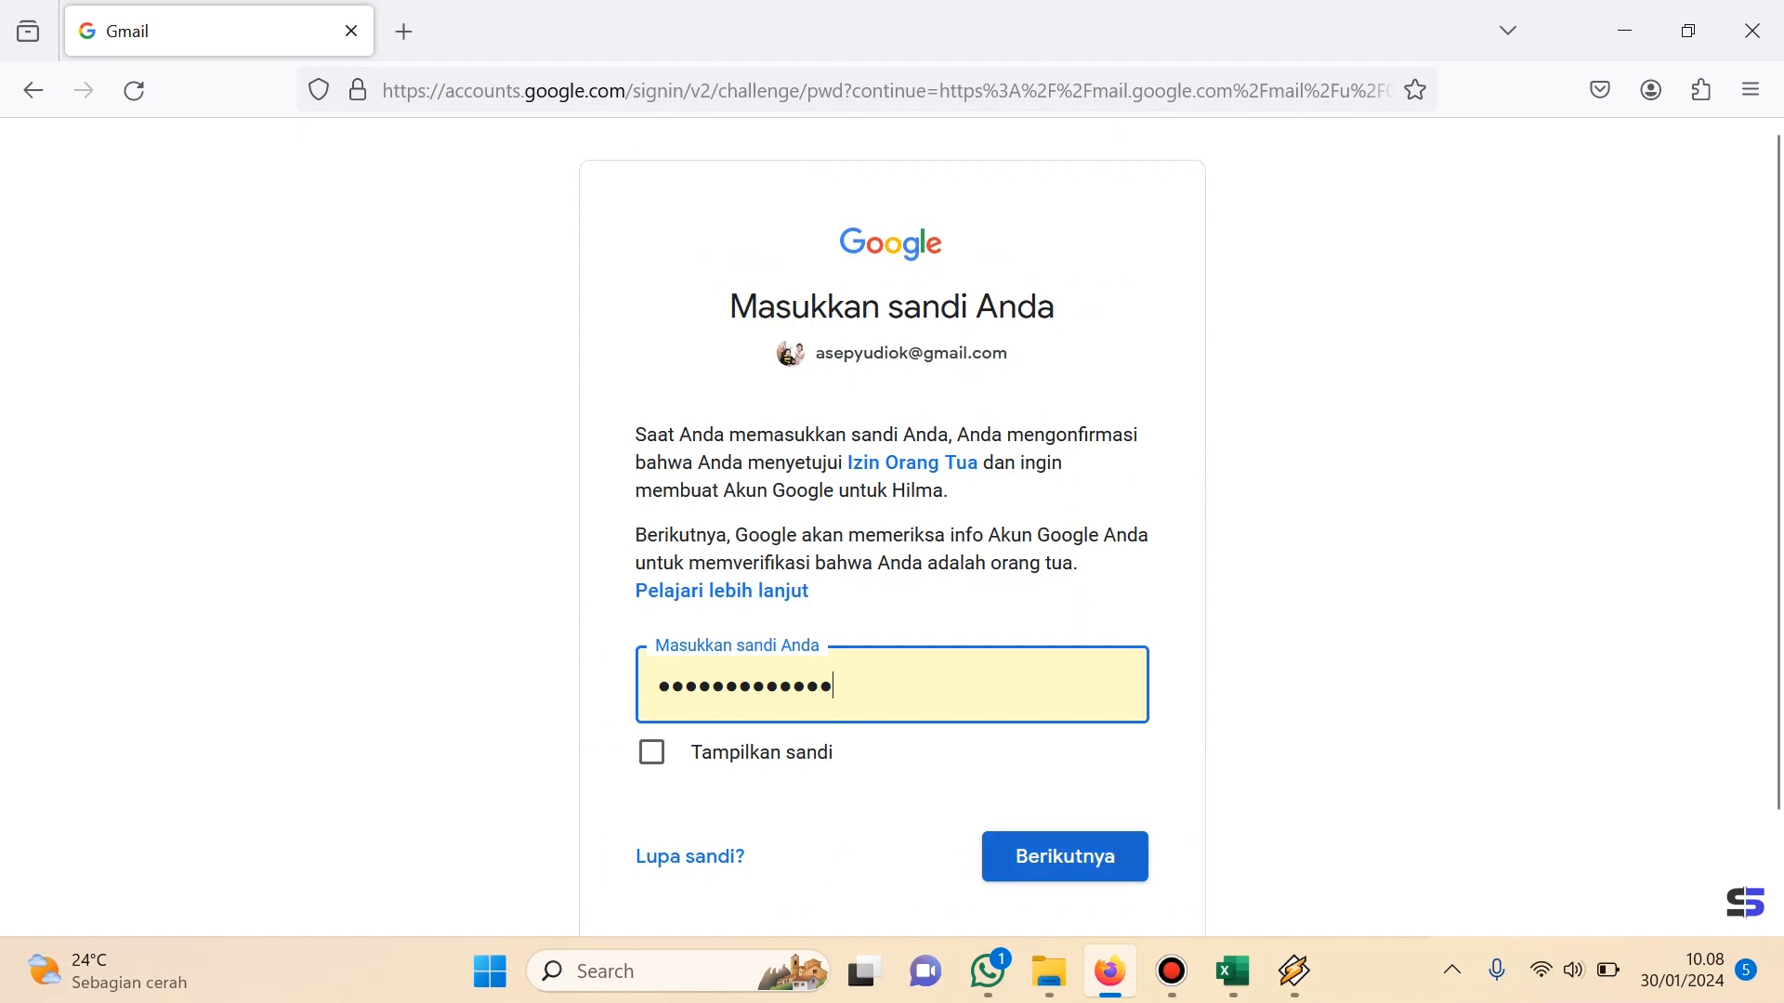
Confirm the parent's password and accept the supervision overview with Berikutnya.
click(1064, 857)
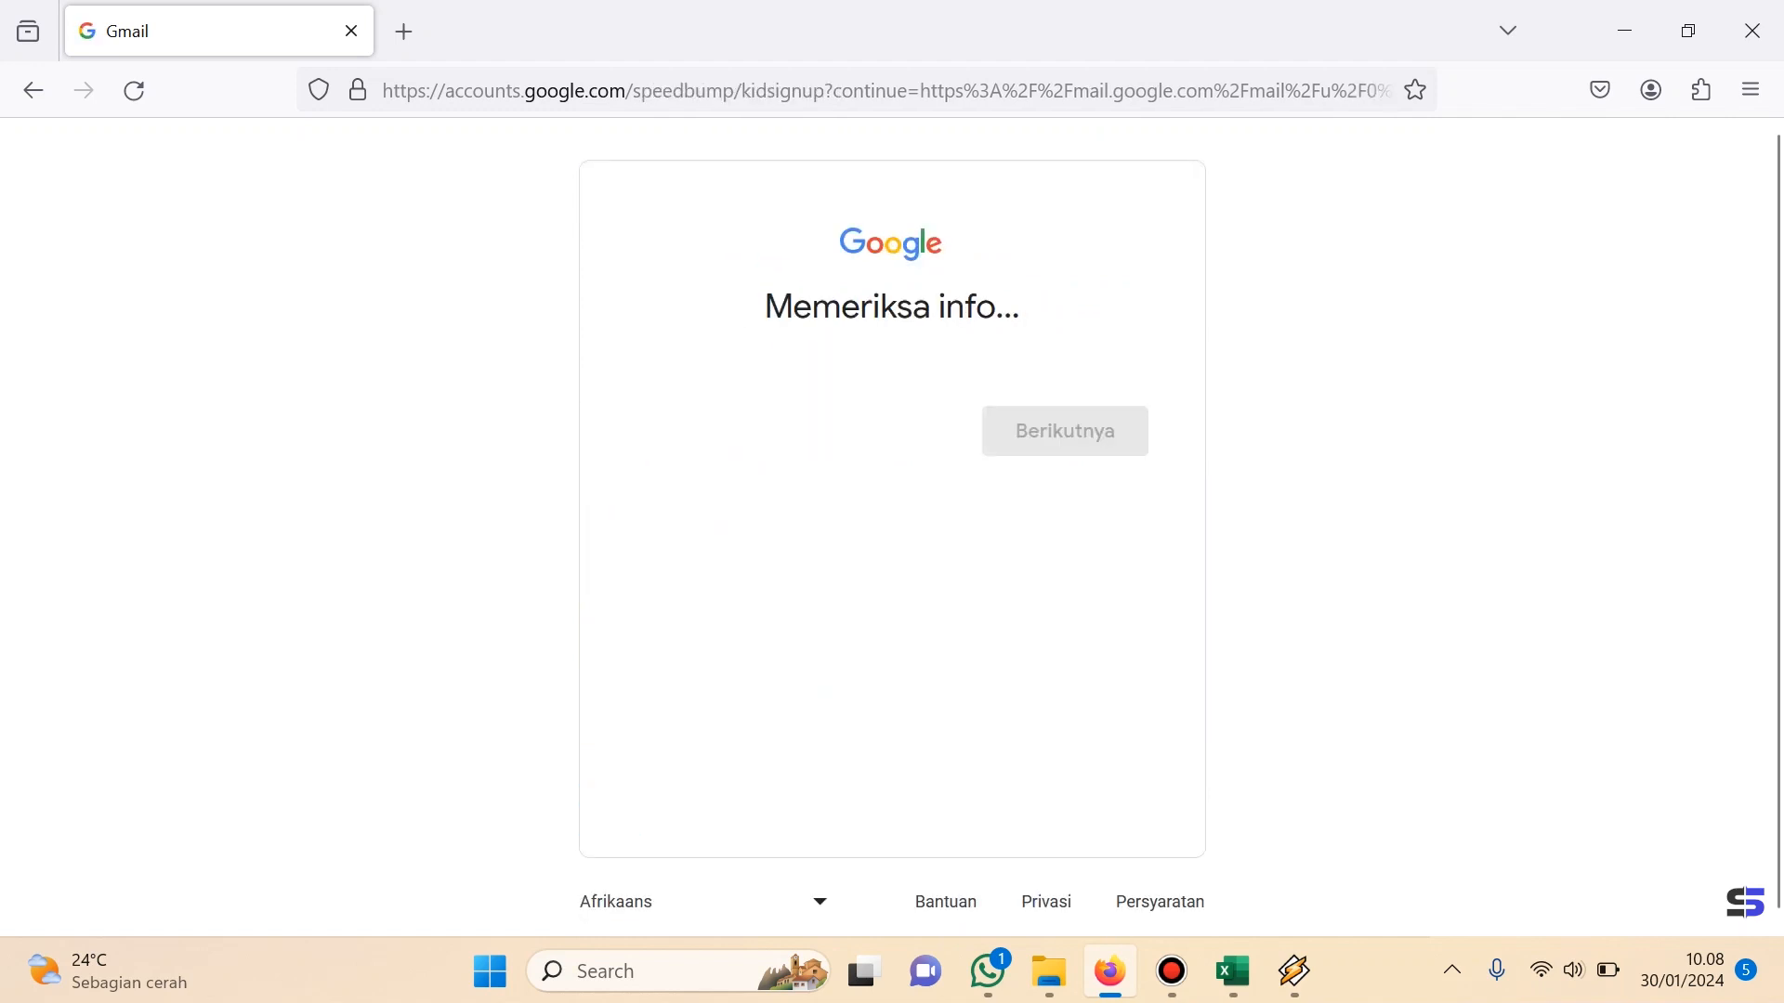
scroll(892, 527, down, 6)
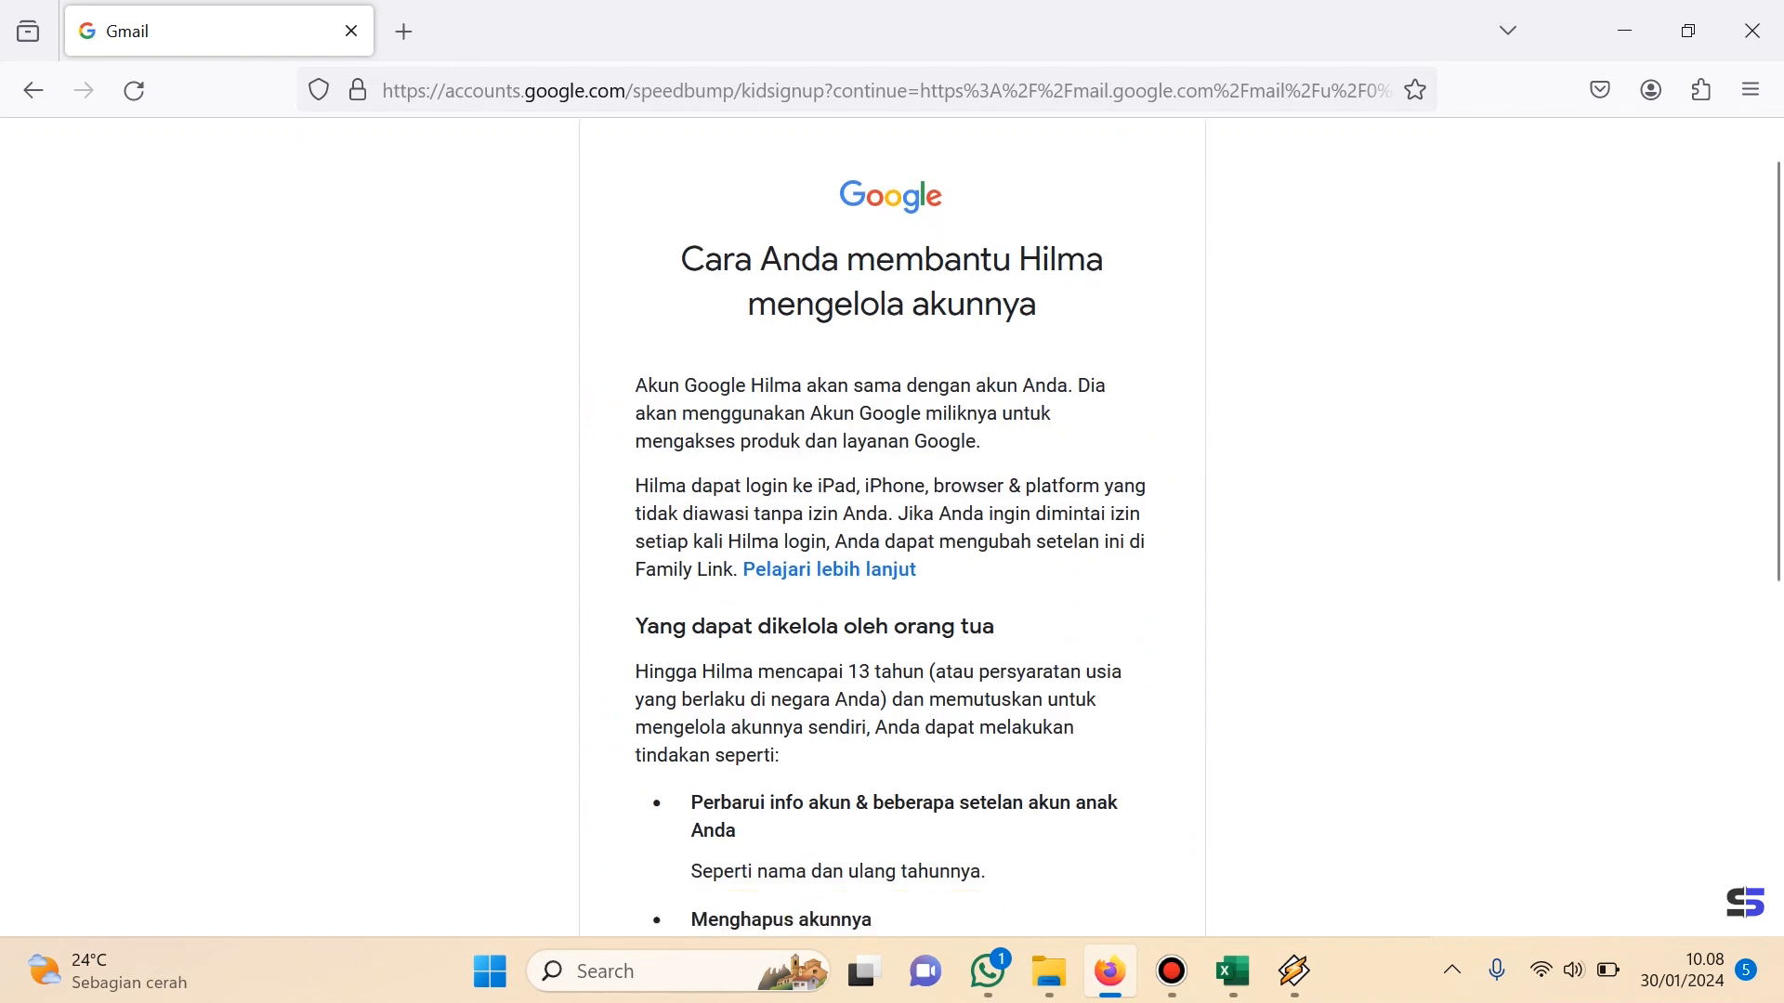
click(1065, 735)
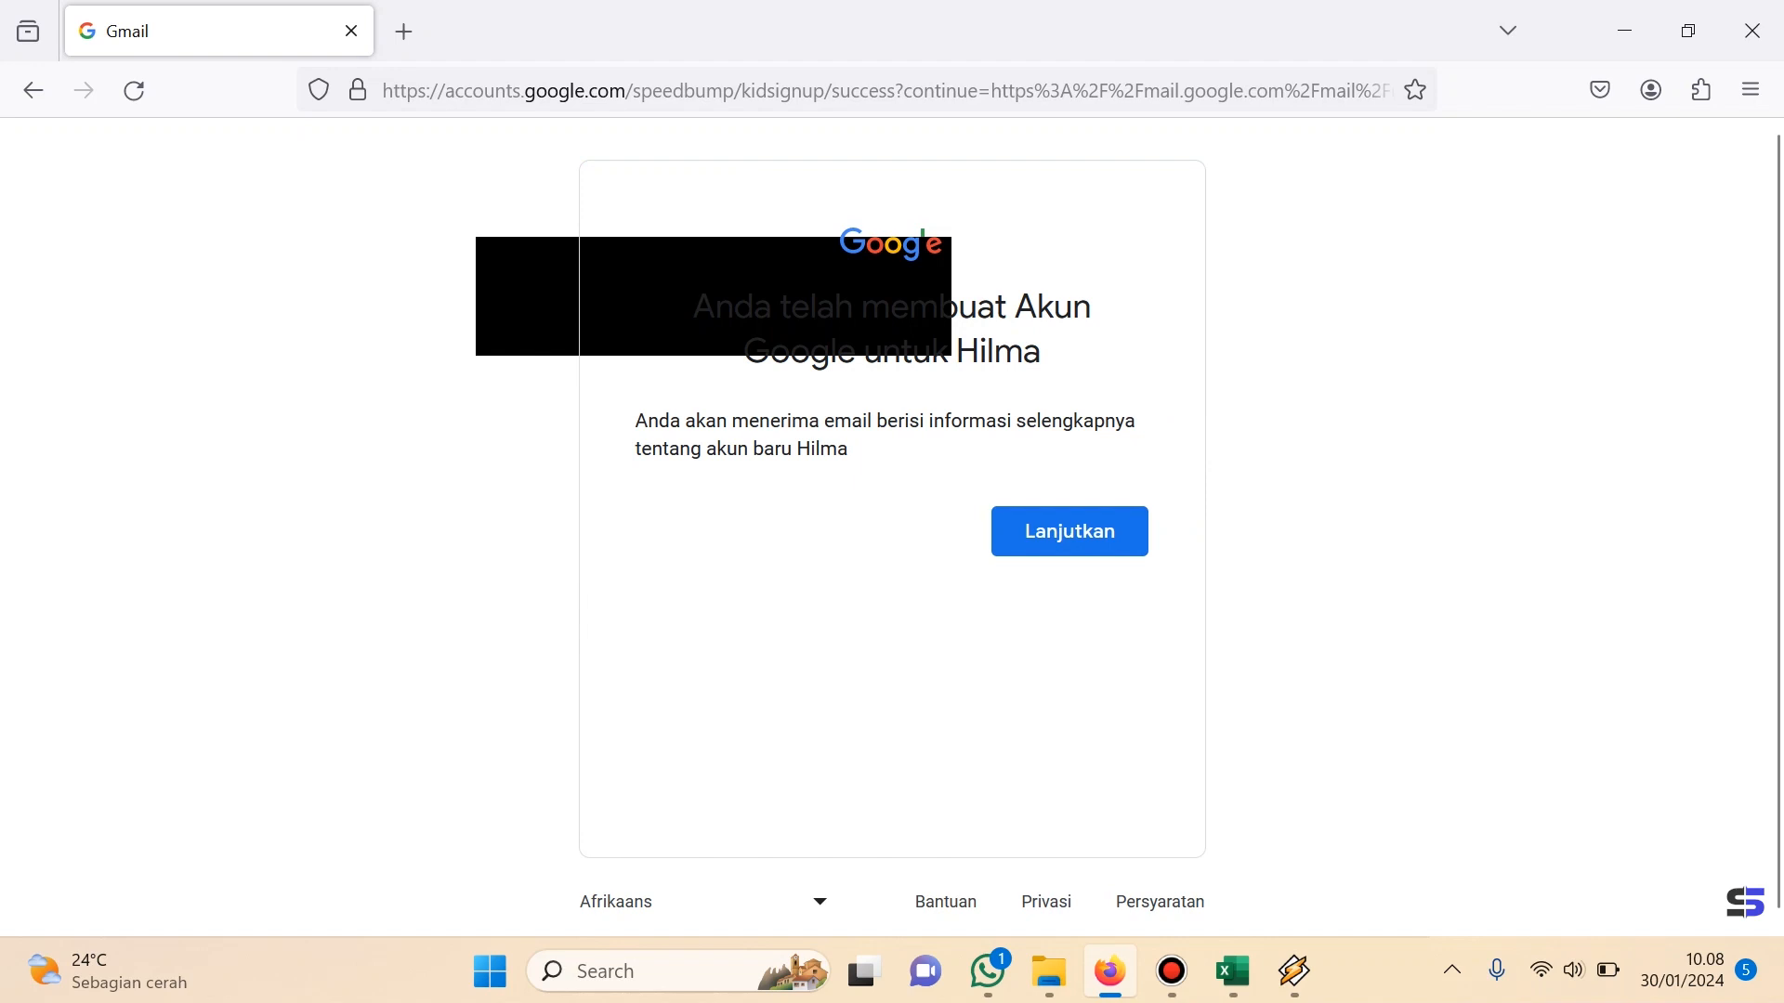
Continue into the new Gmail inbox and open the account avatar panel.
click(1070, 532)
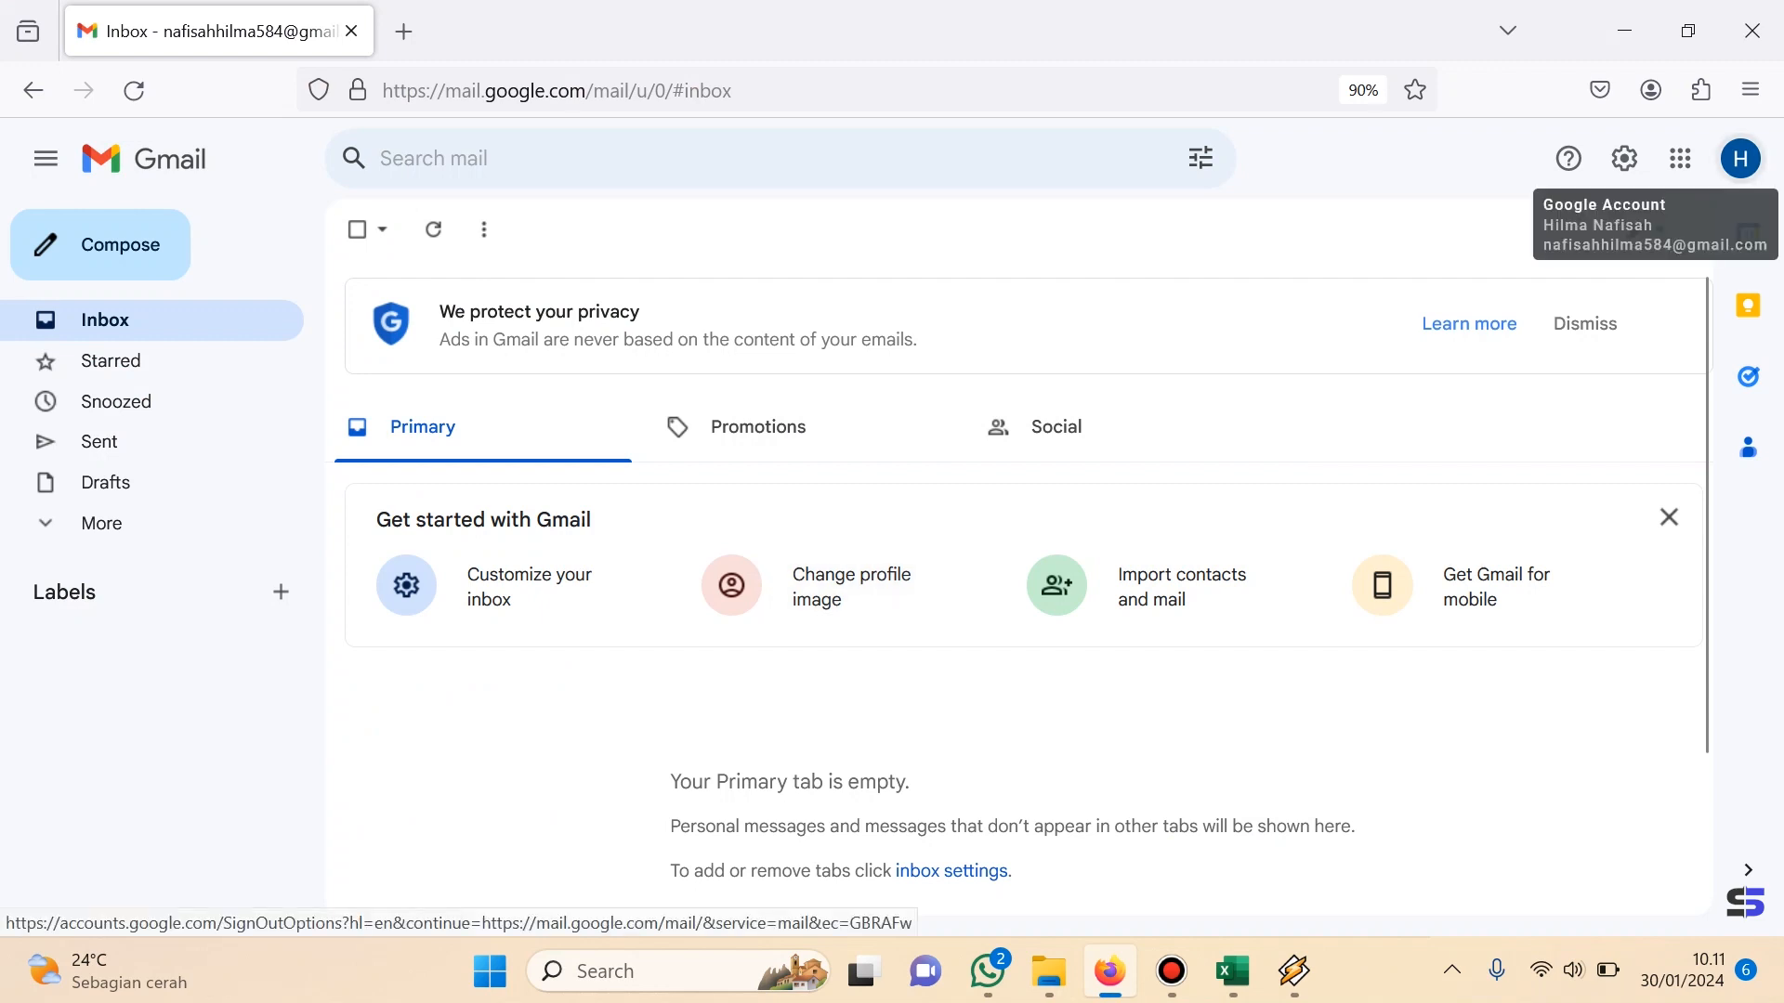
click(1740, 158)
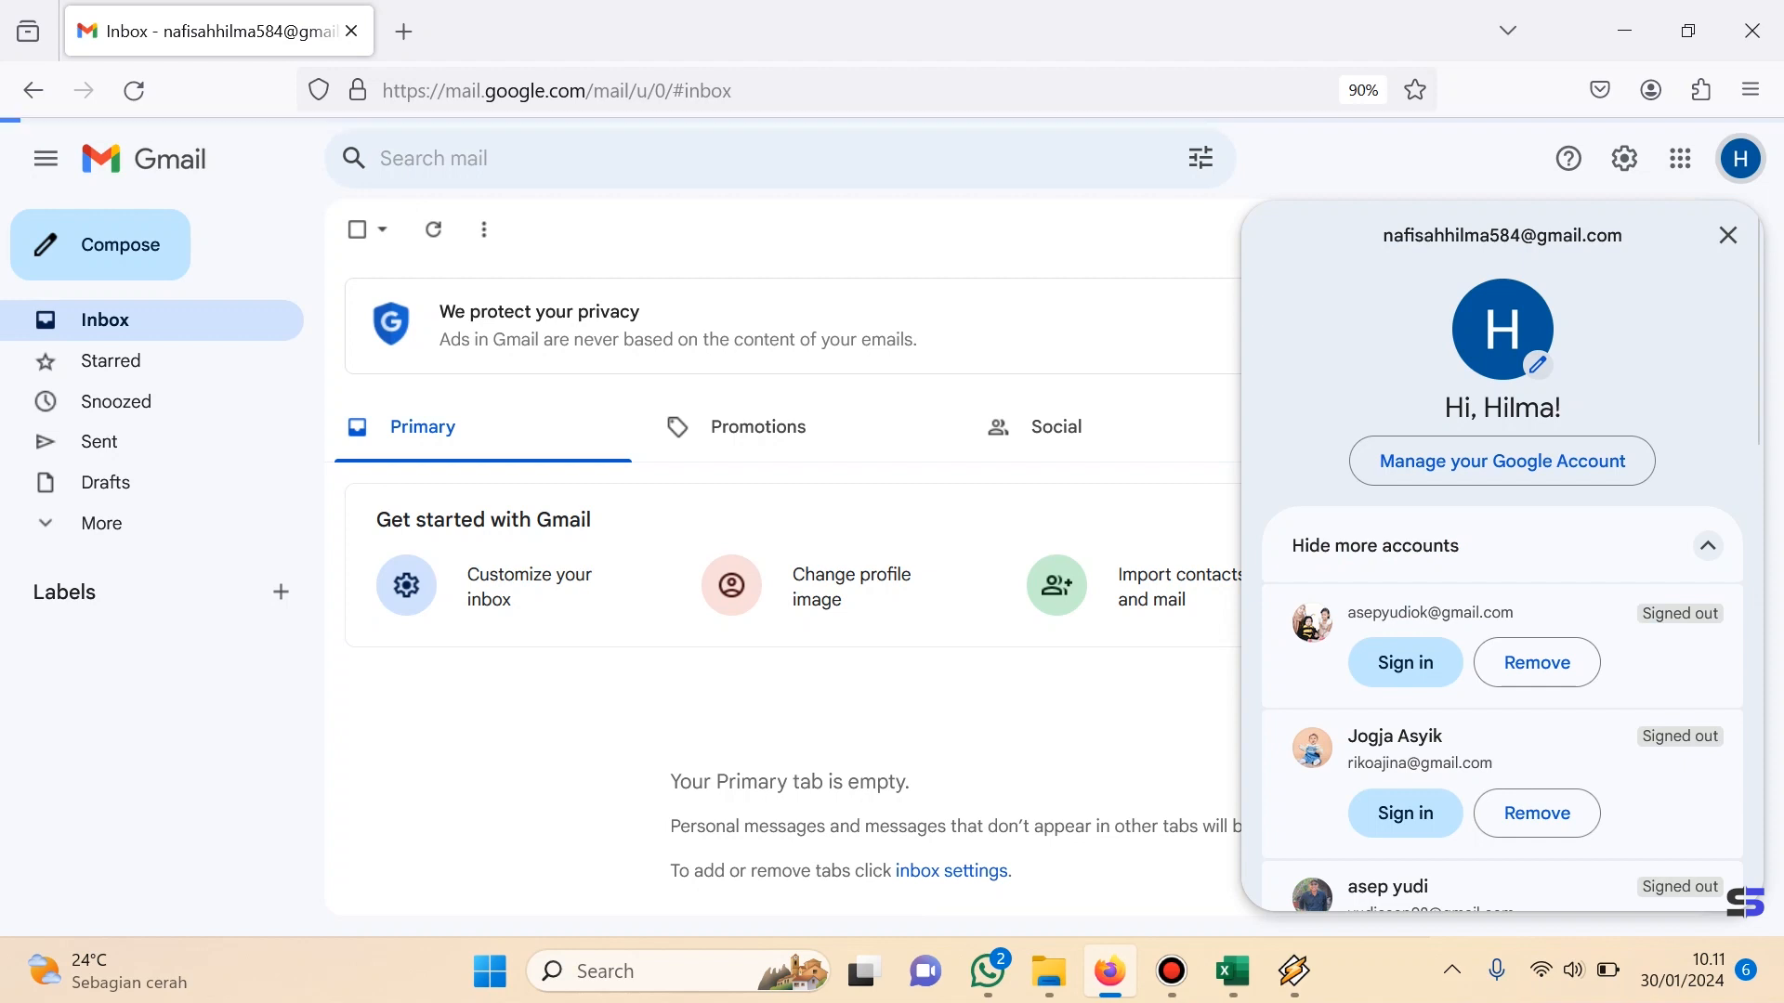
Upload the Picture1 image from the computer as the new profile photo.
click(1537, 364)
click(873, 823)
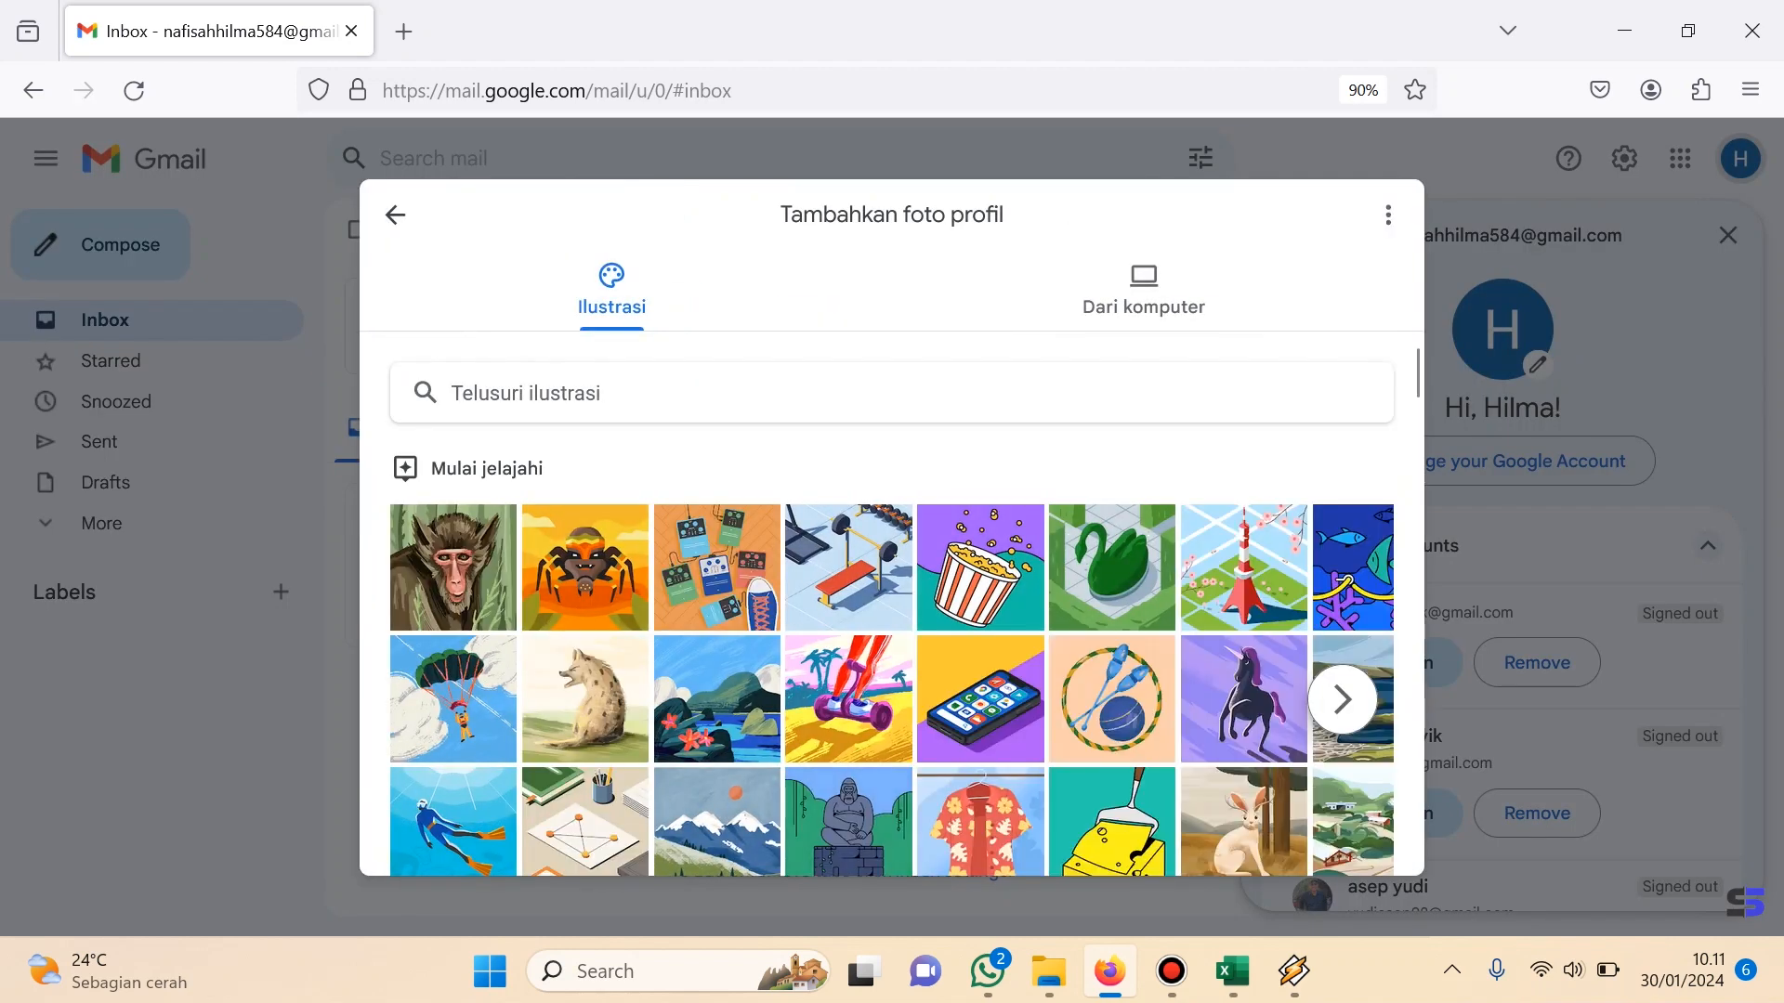
click(1143, 293)
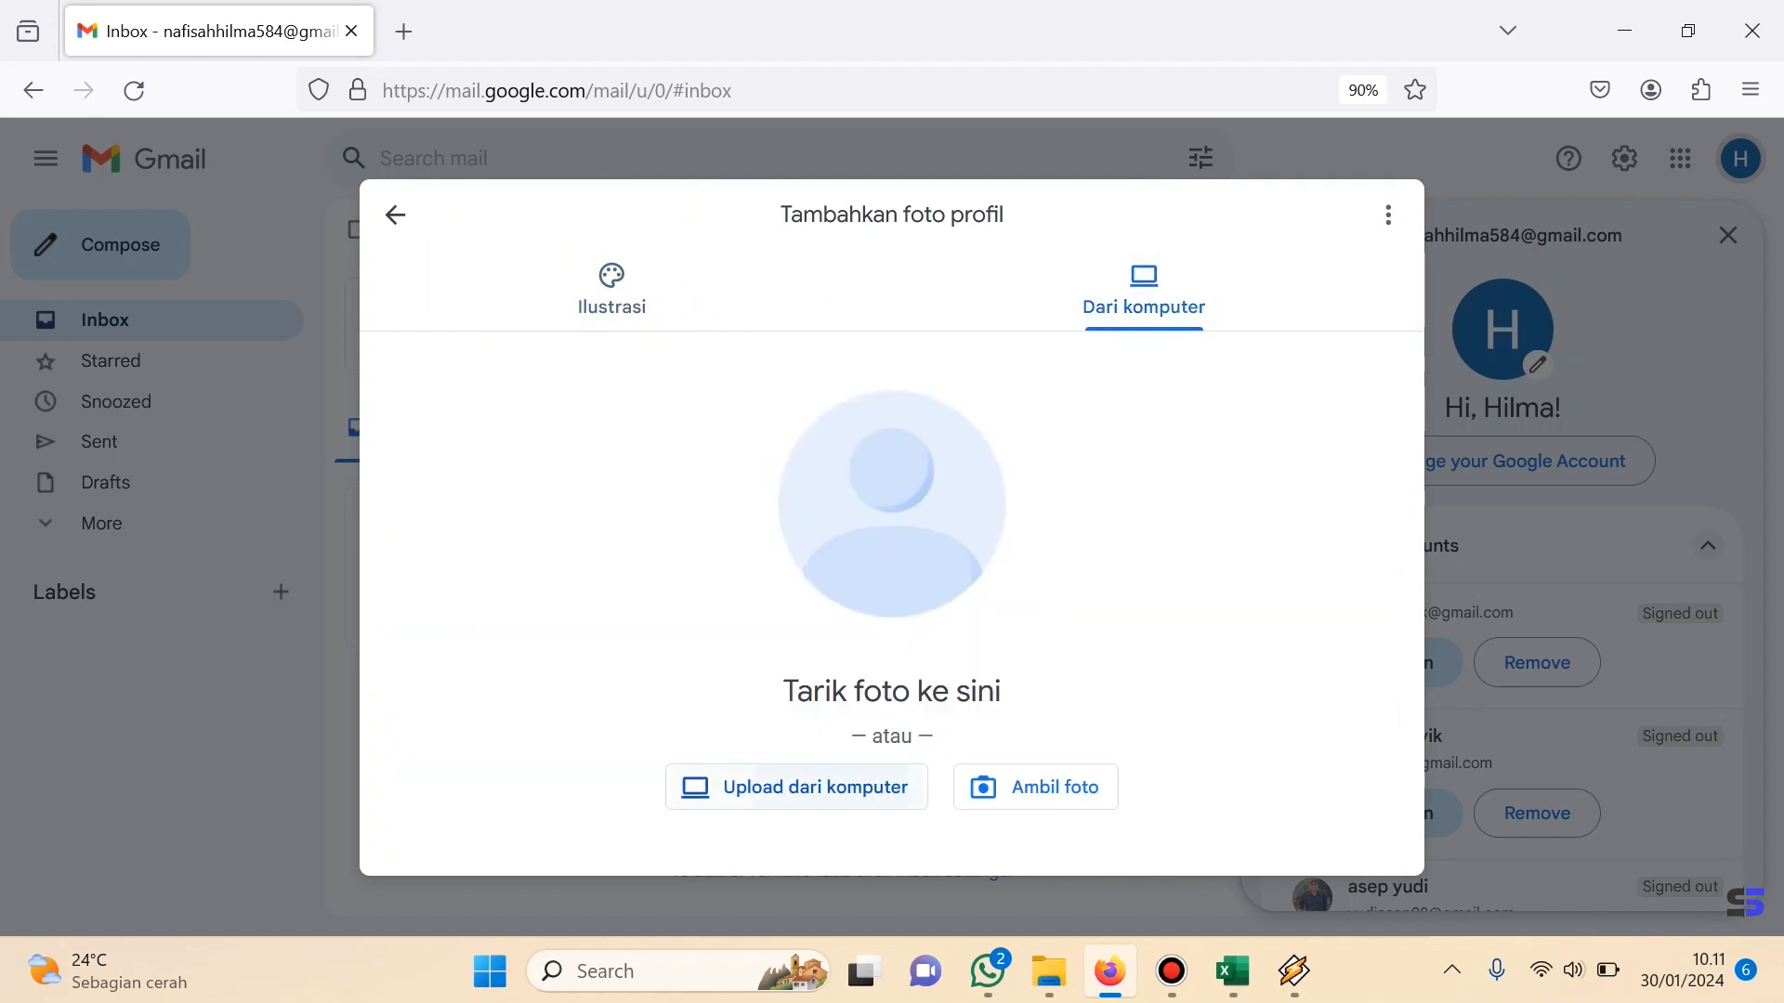
click(815, 786)
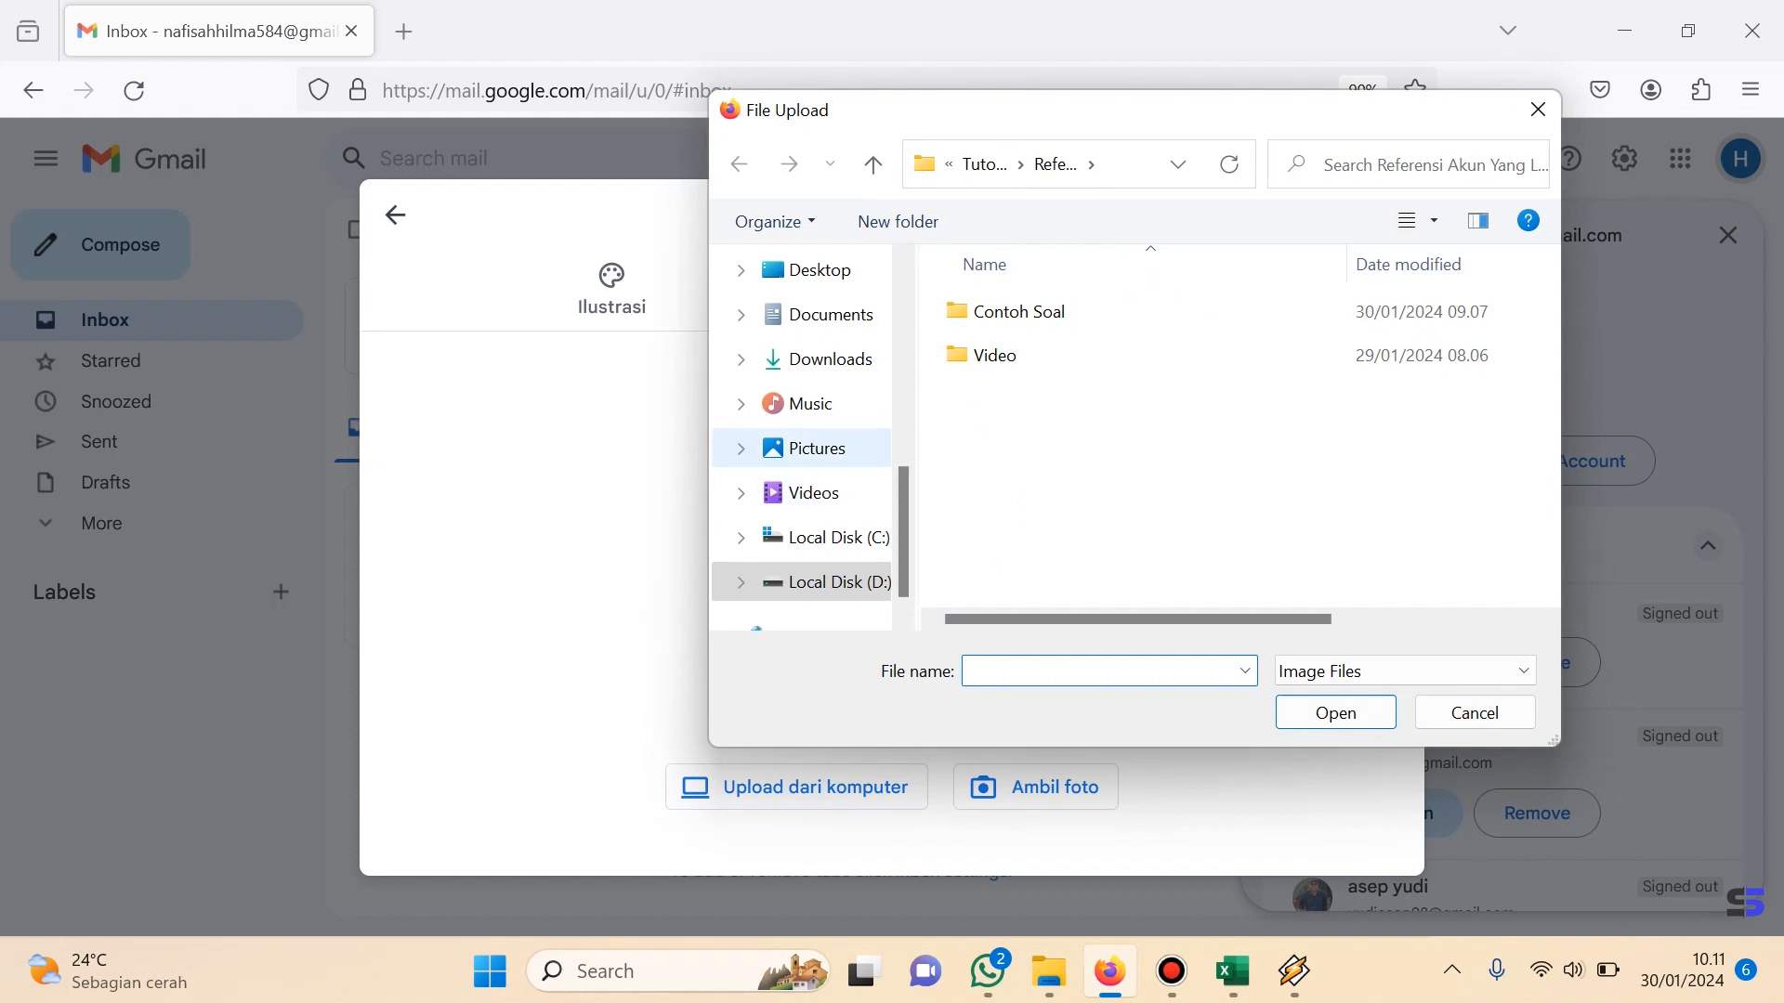
click(817, 447)
click(1034, 486)
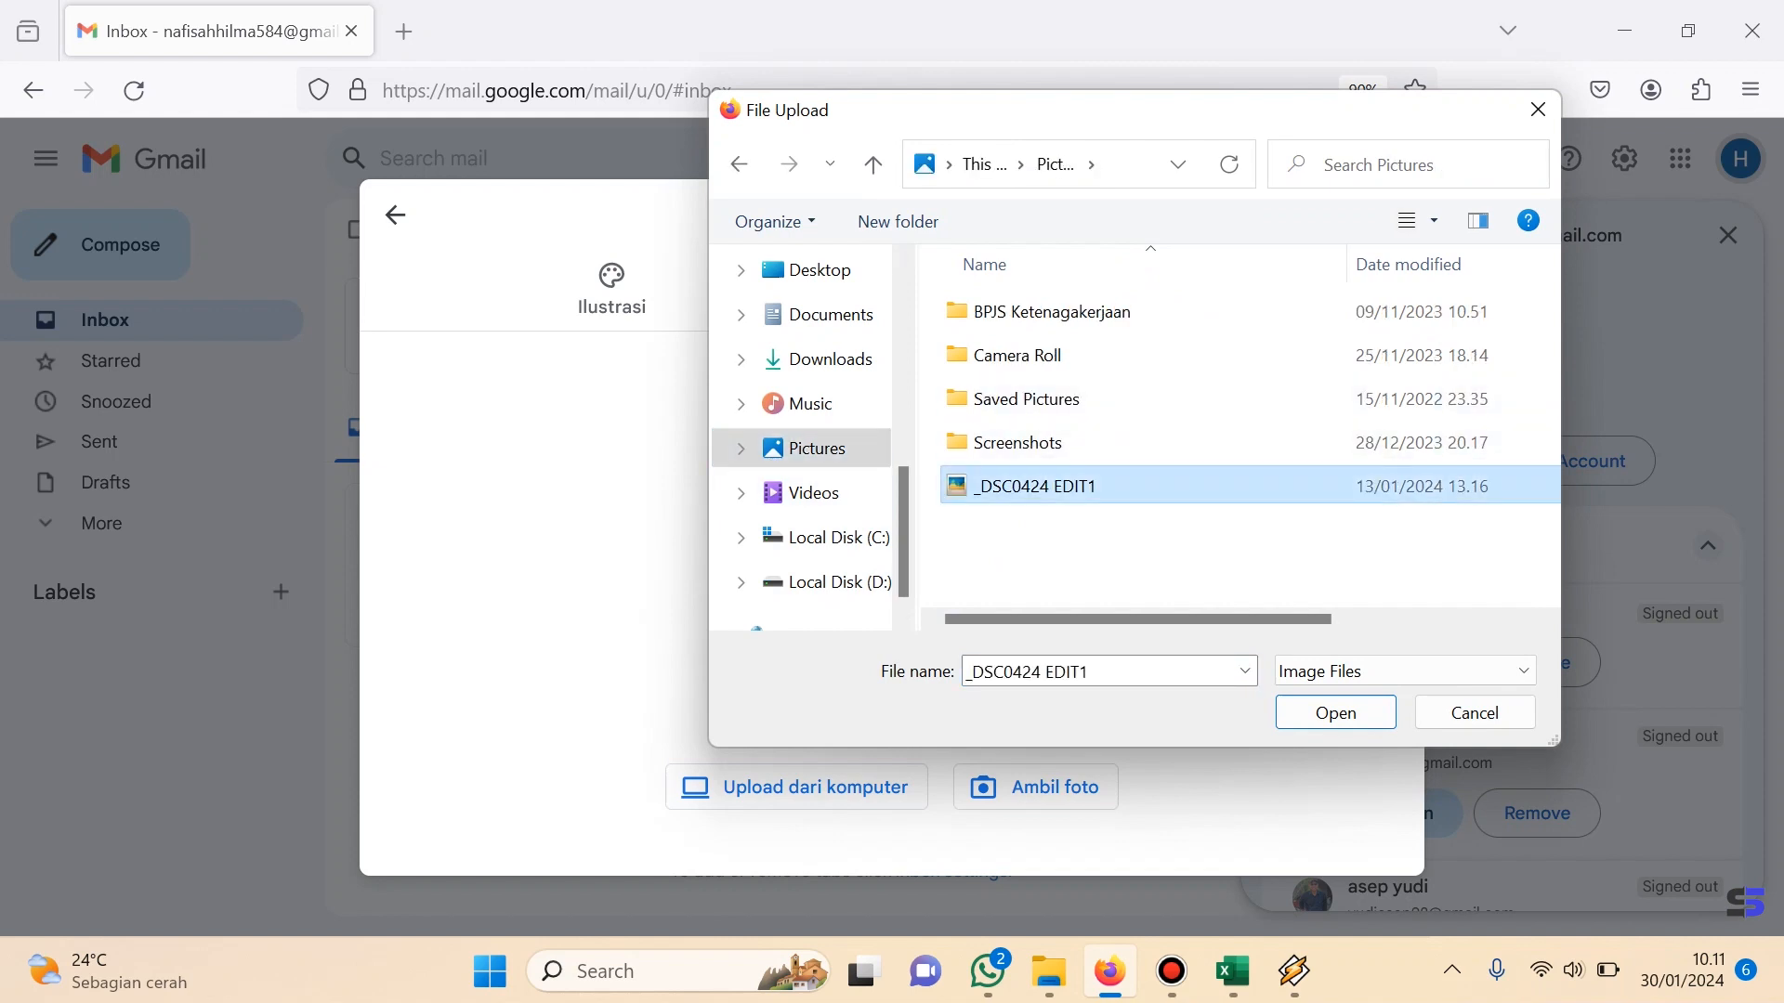
key(Return)
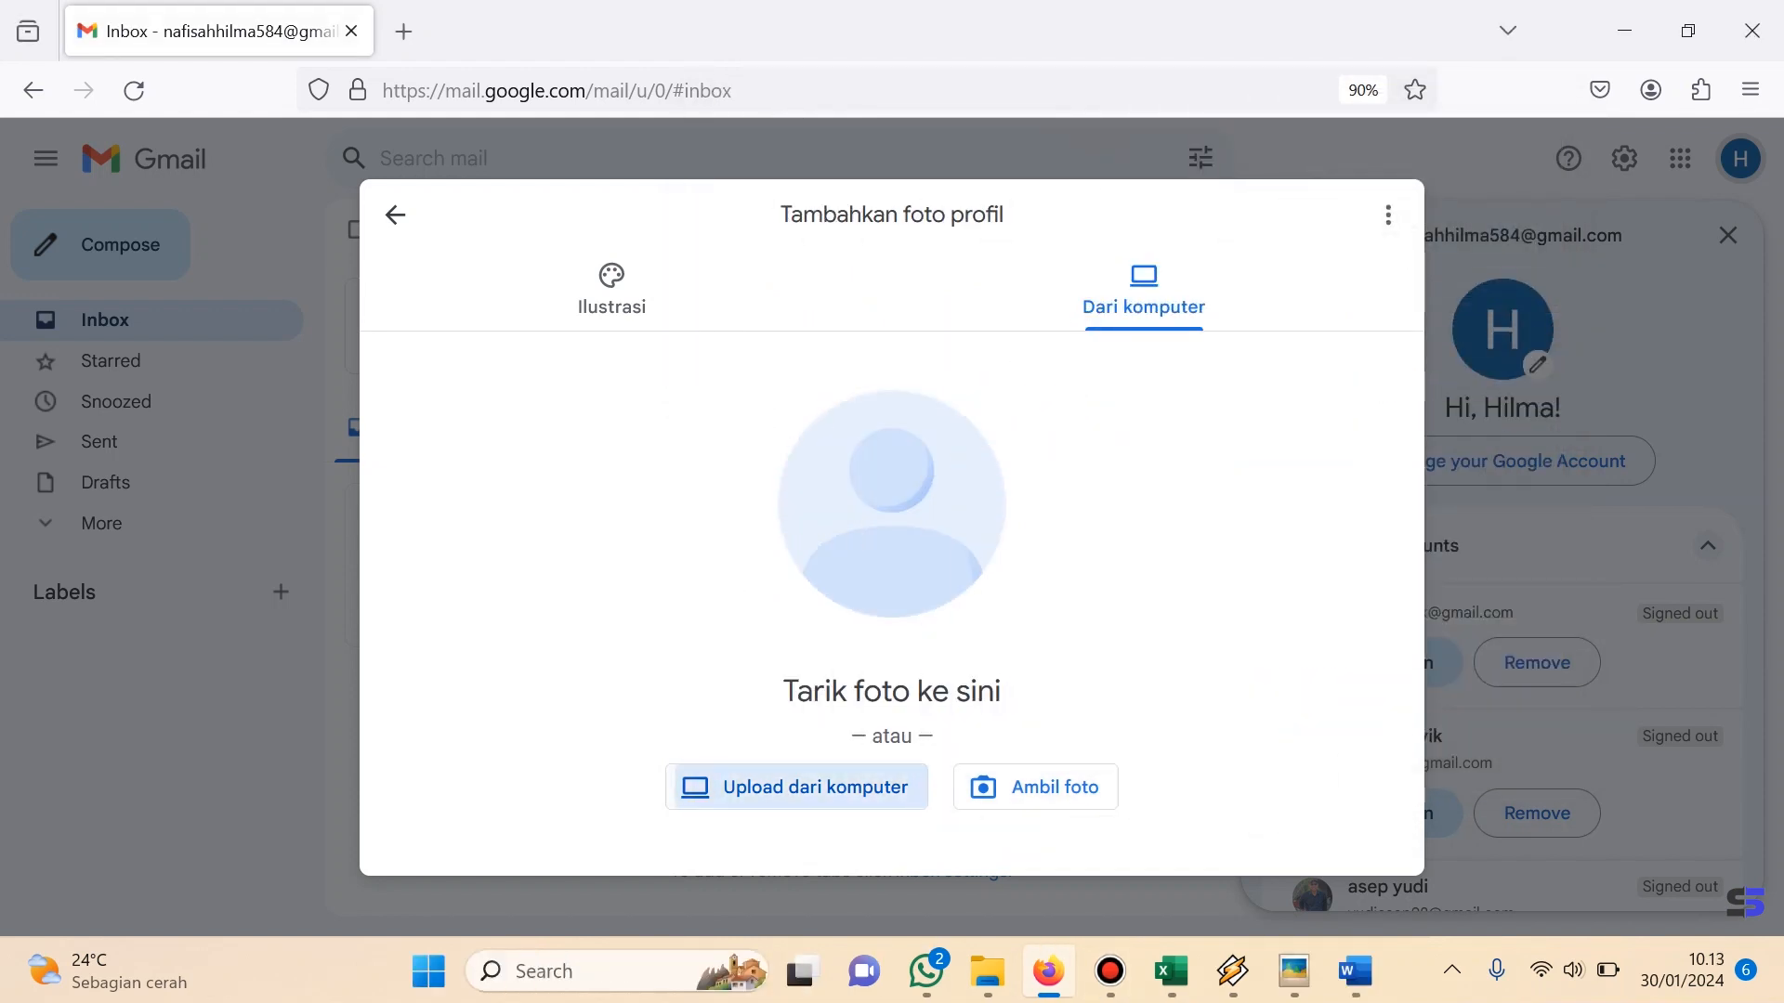
click(816, 787)
click(1002, 530)
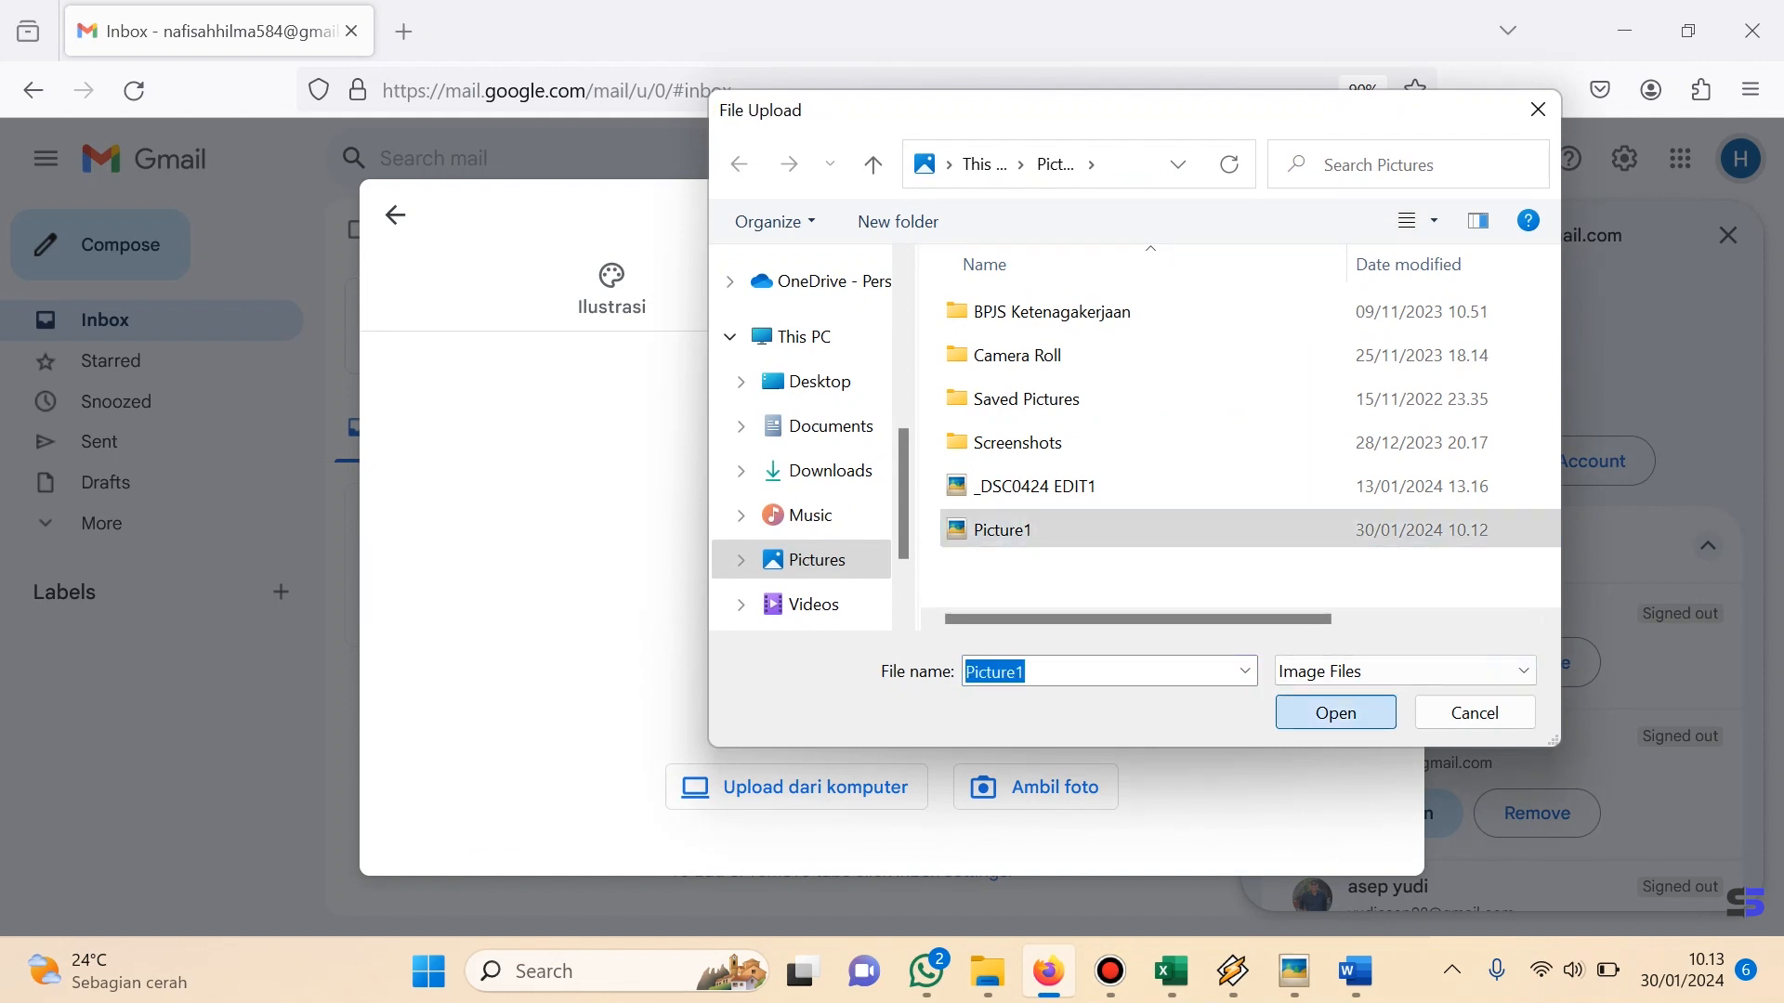
key(Return)
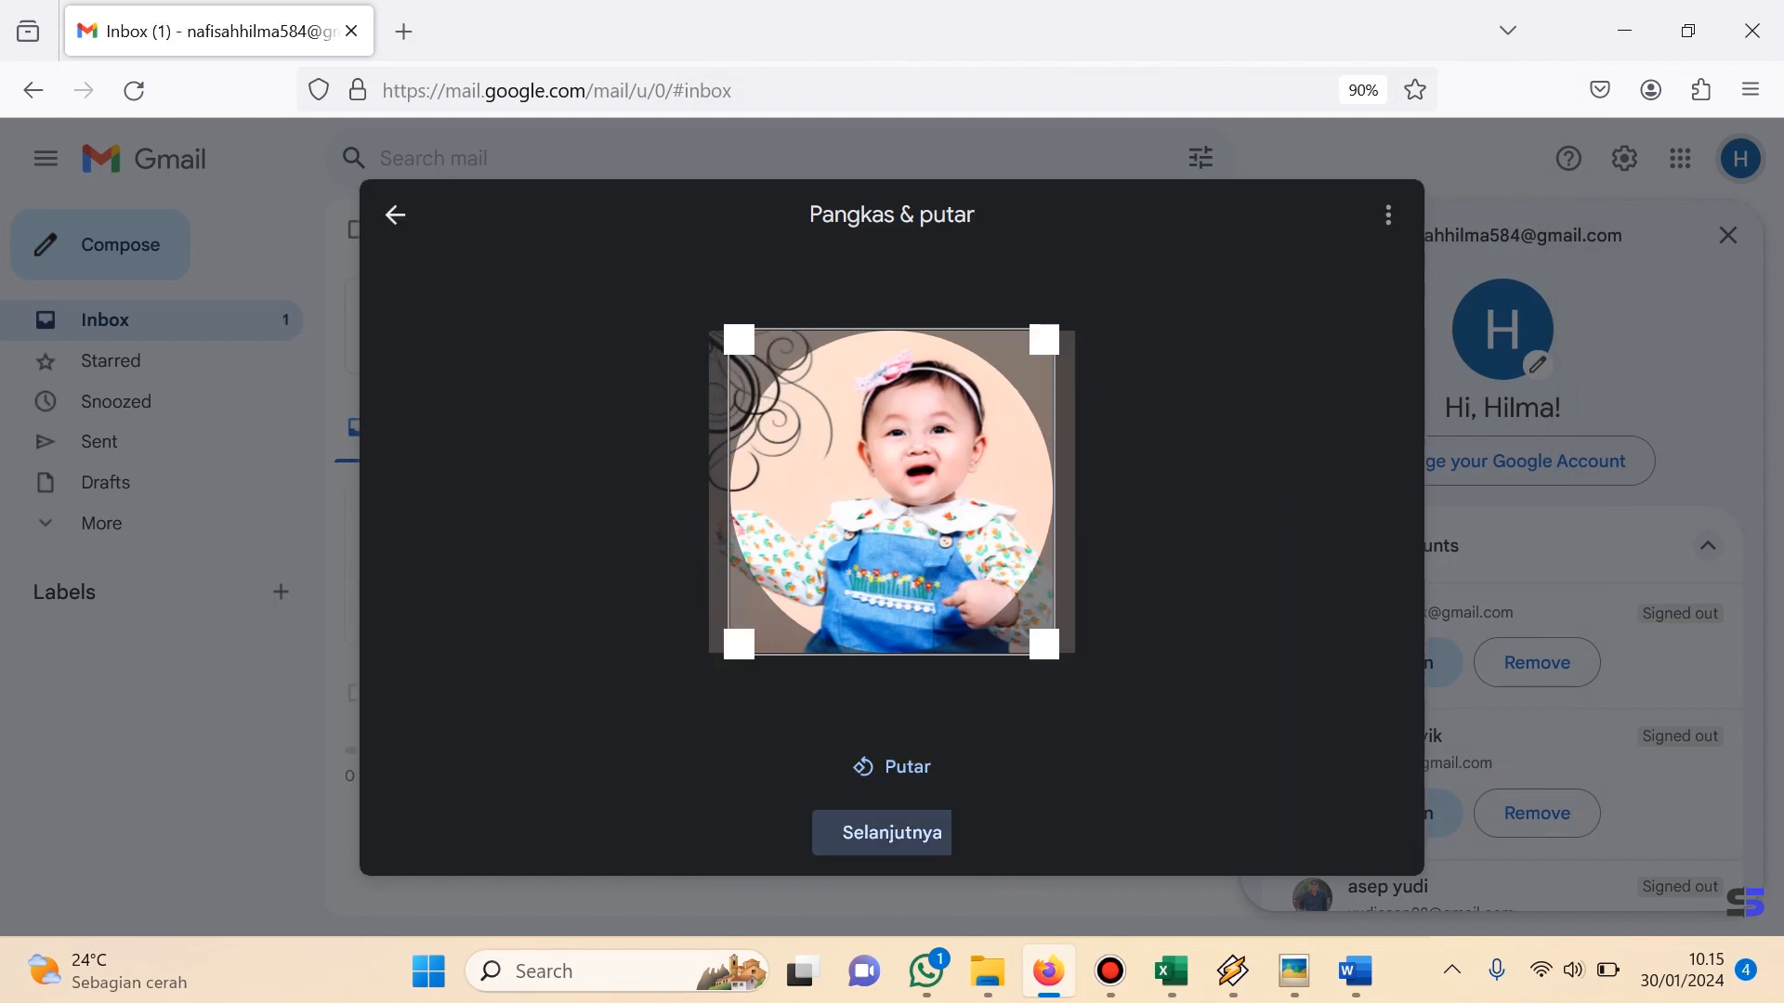
Accept the crop, save Picture1 as the profile picture, and reload the inbox.
click(899, 833)
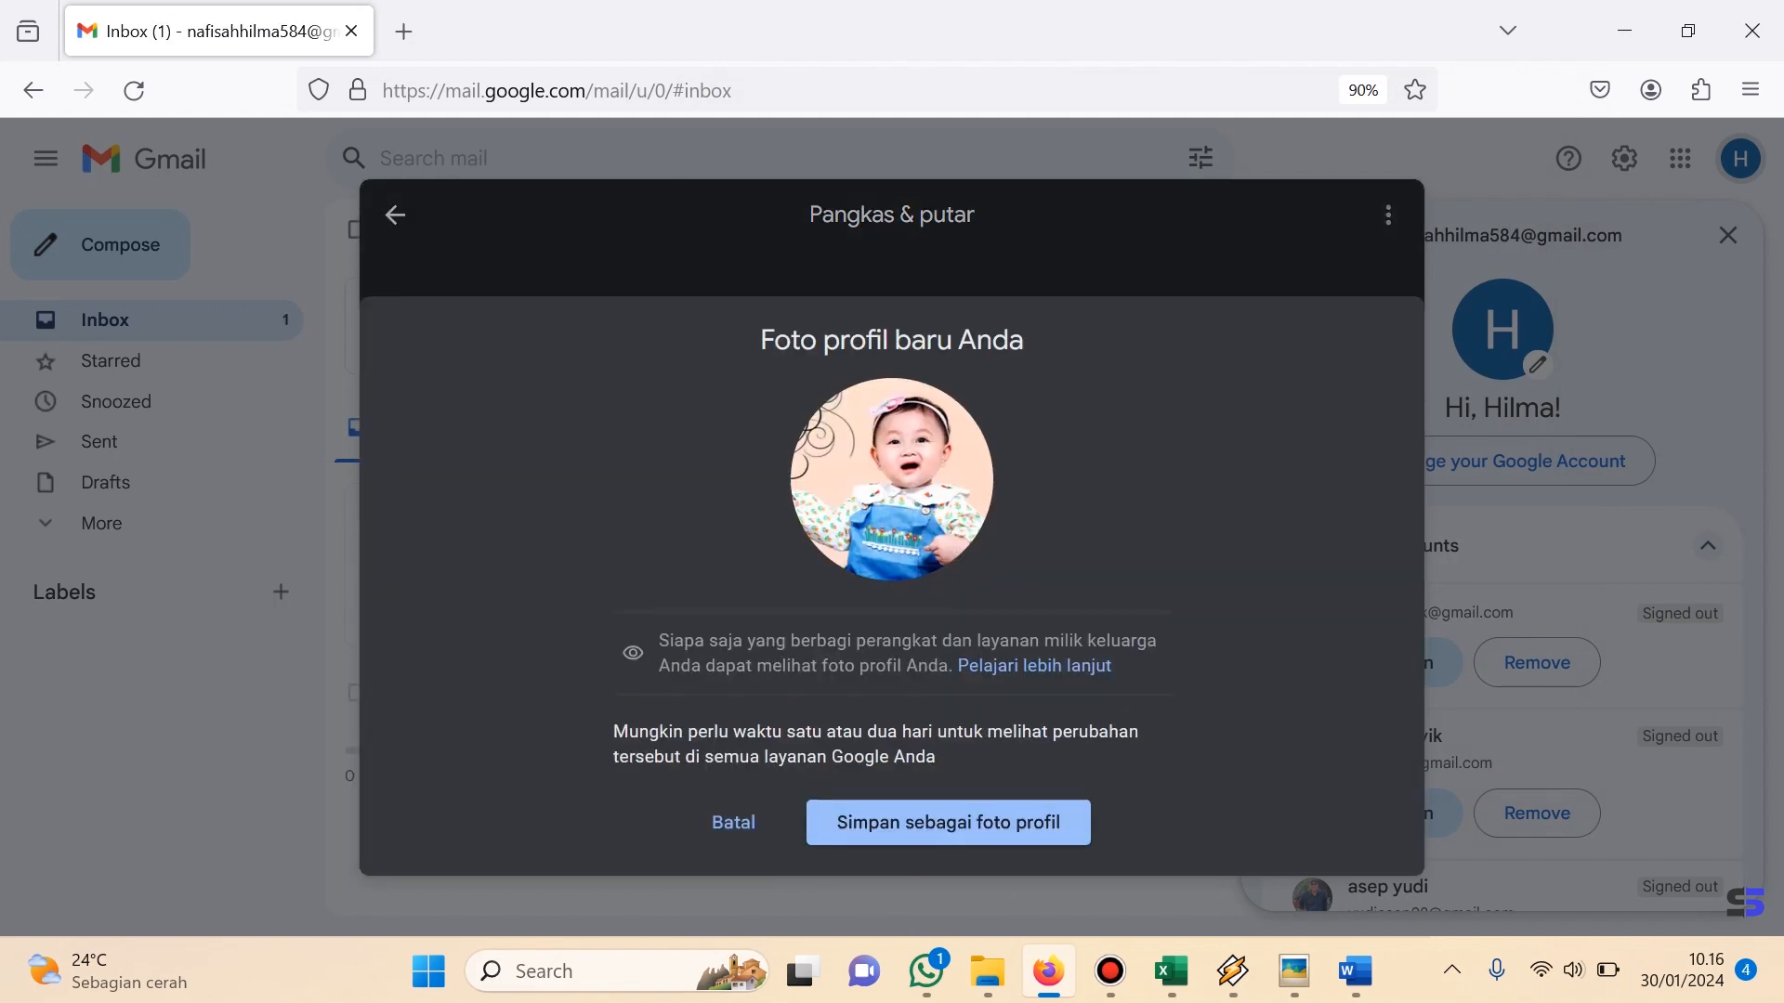
click(899, 832)
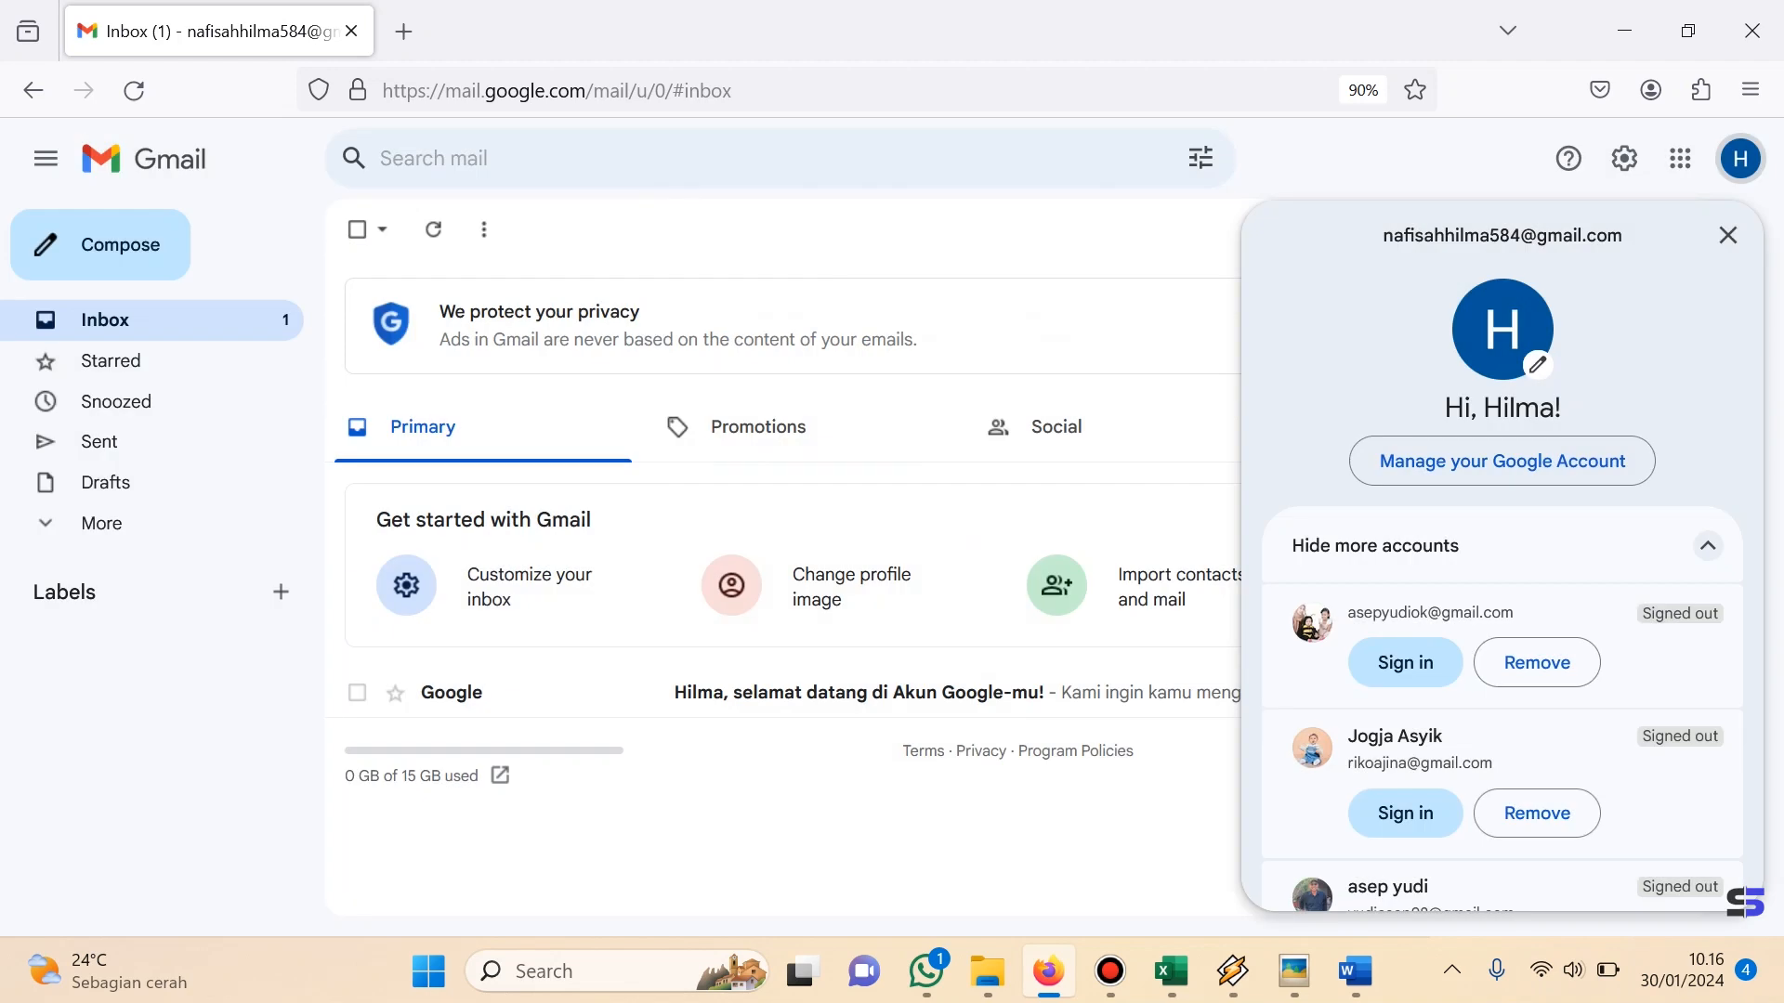
click(674, 215)
click(1727, 235)
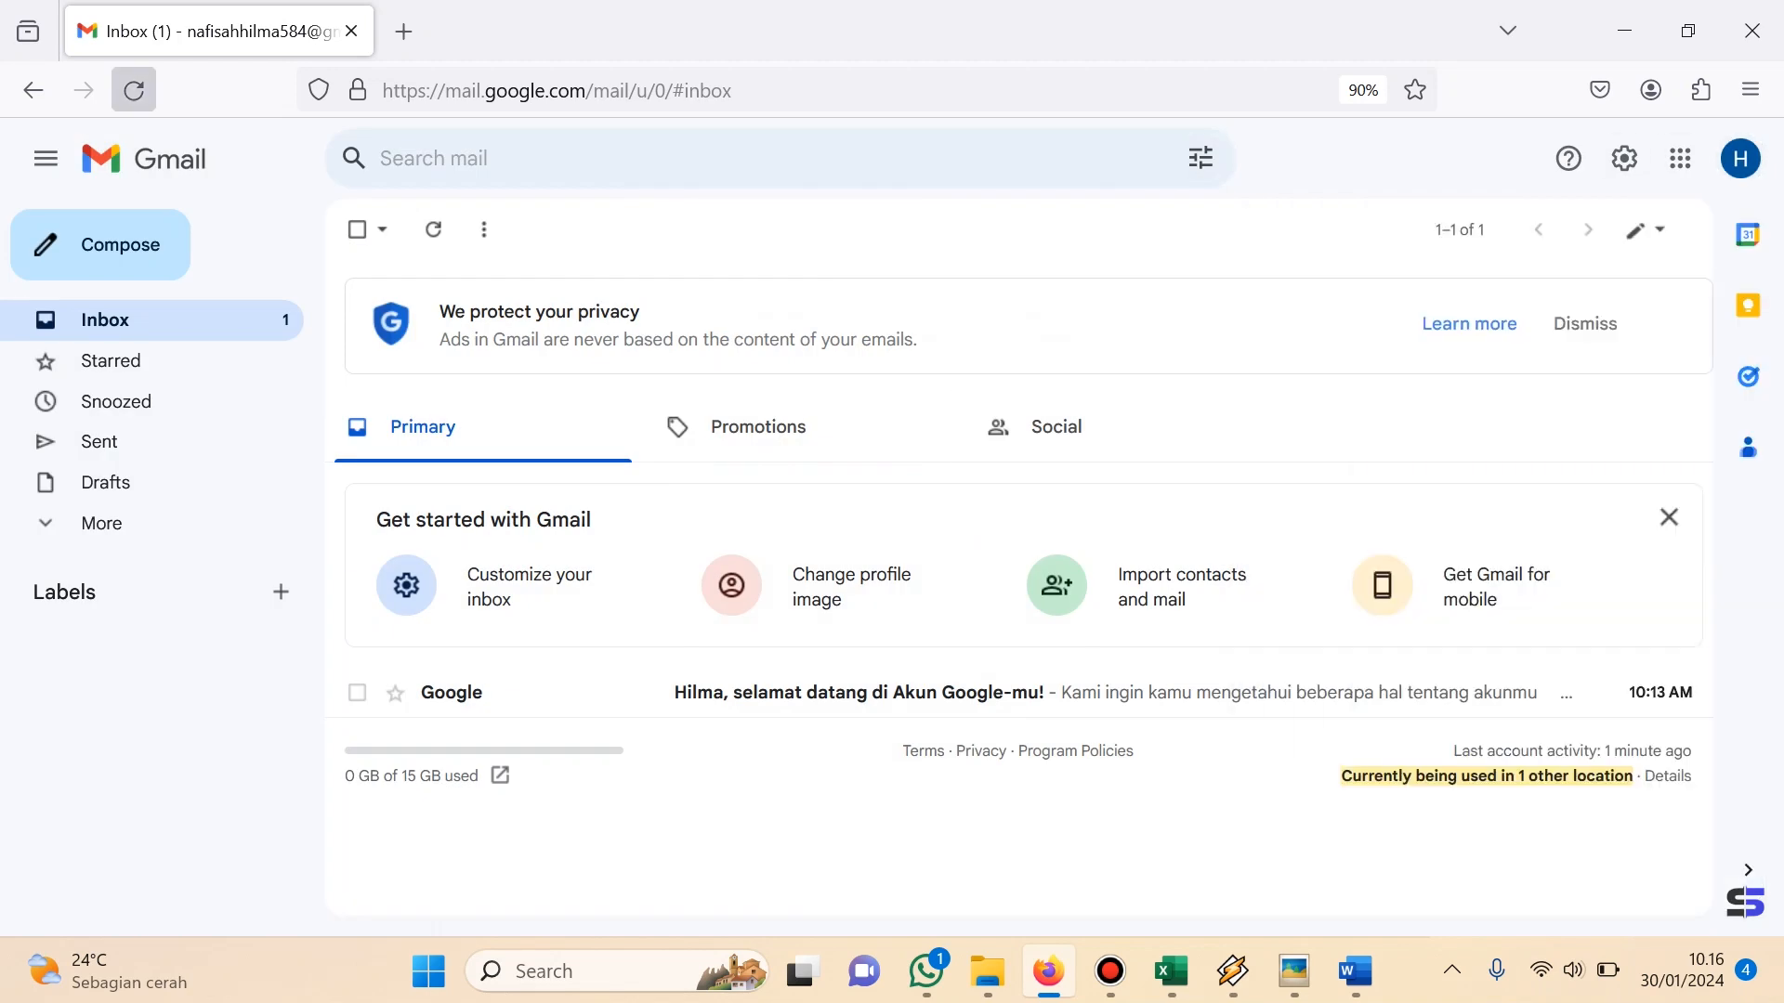
click(134, 91)
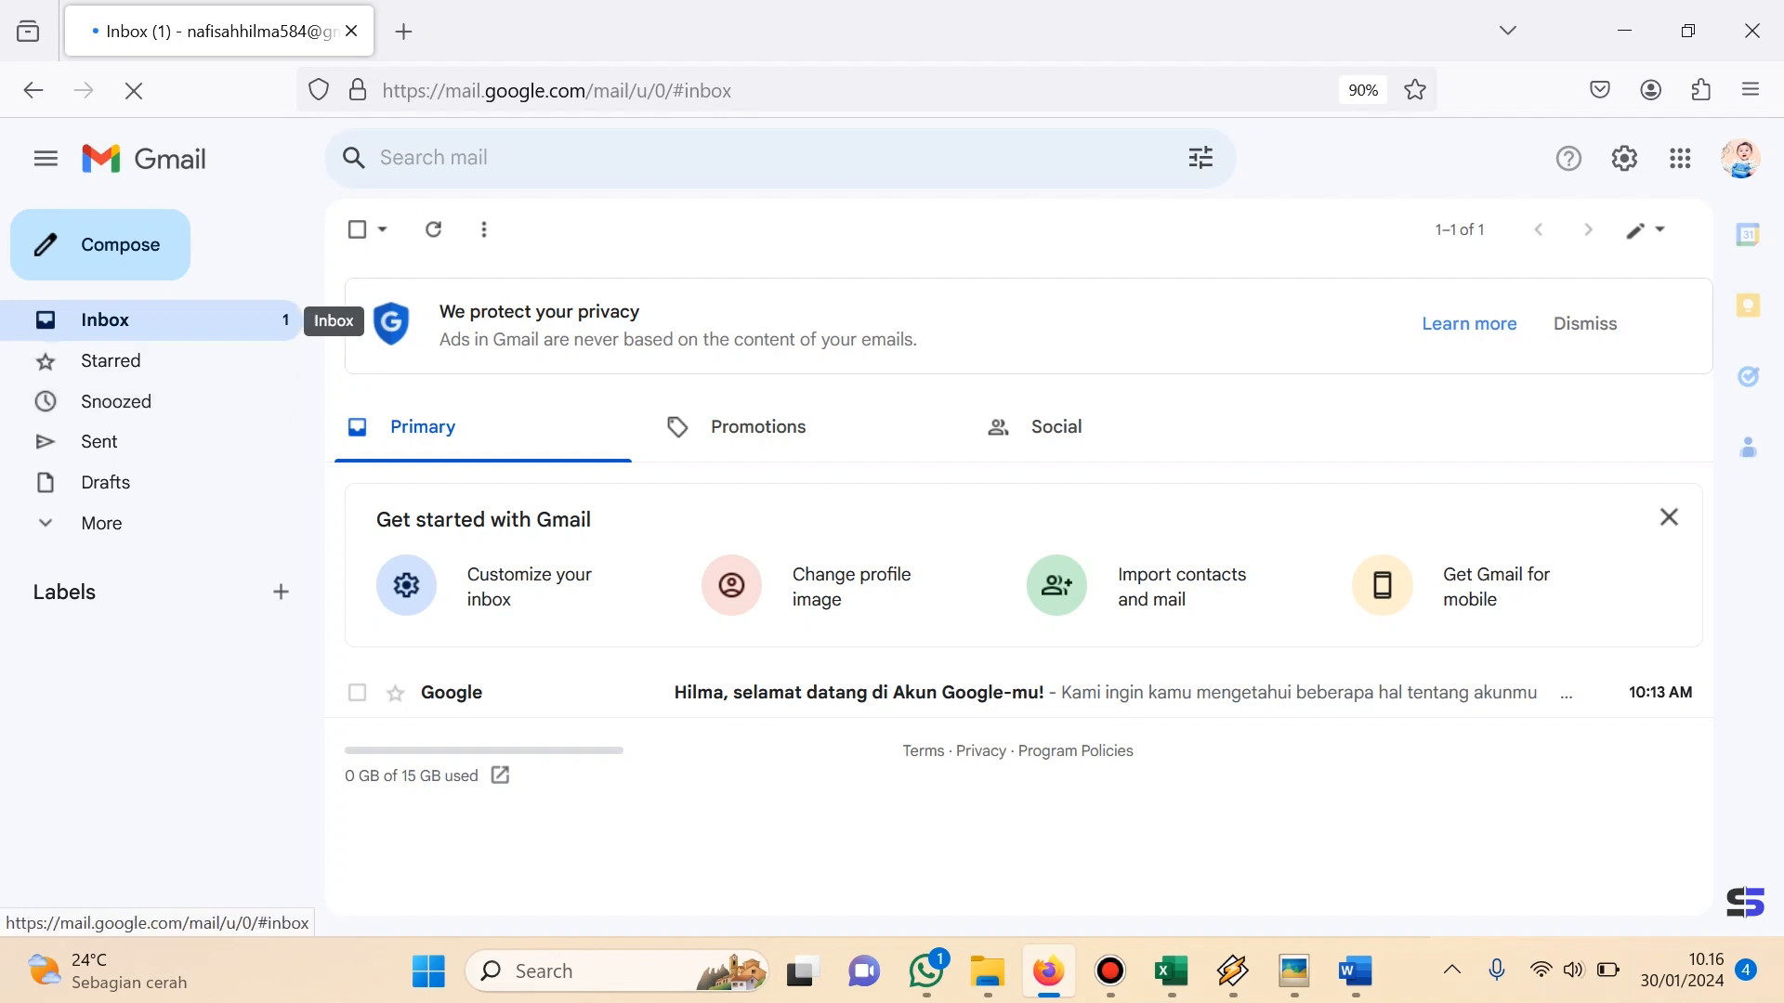
Compose an email to the recipient's address with subject 'contoh' and body 'good morning'.
click(100, 244)
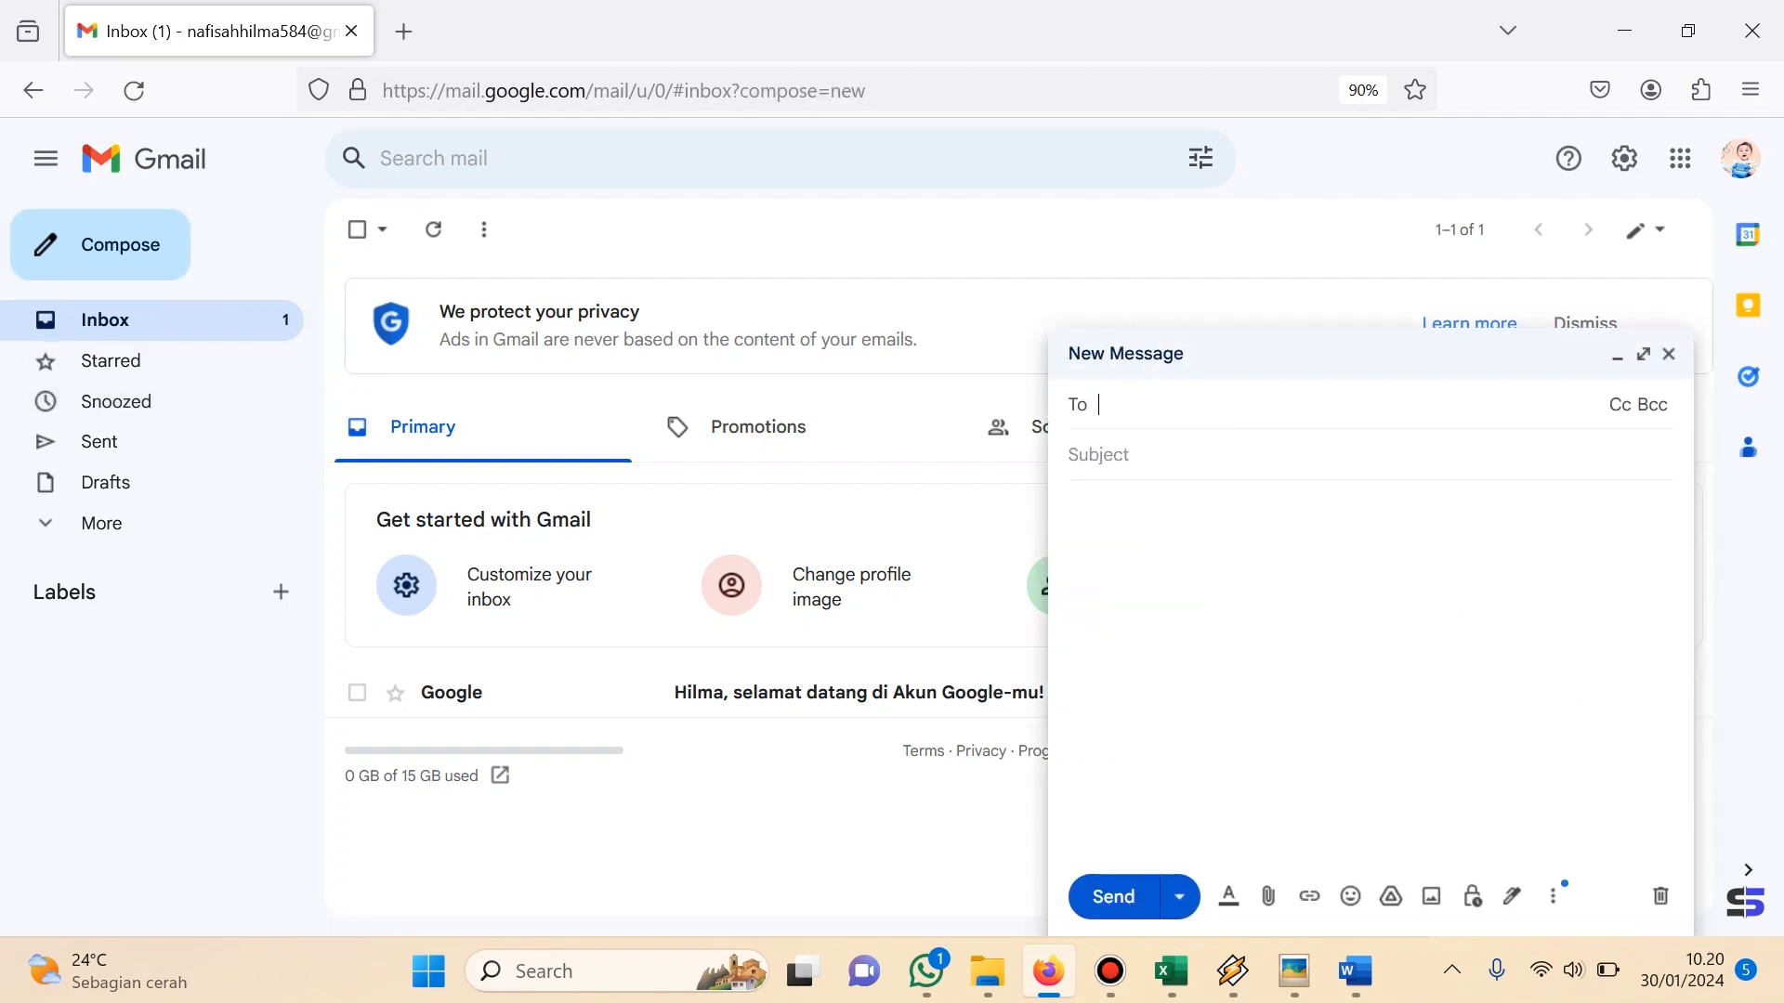
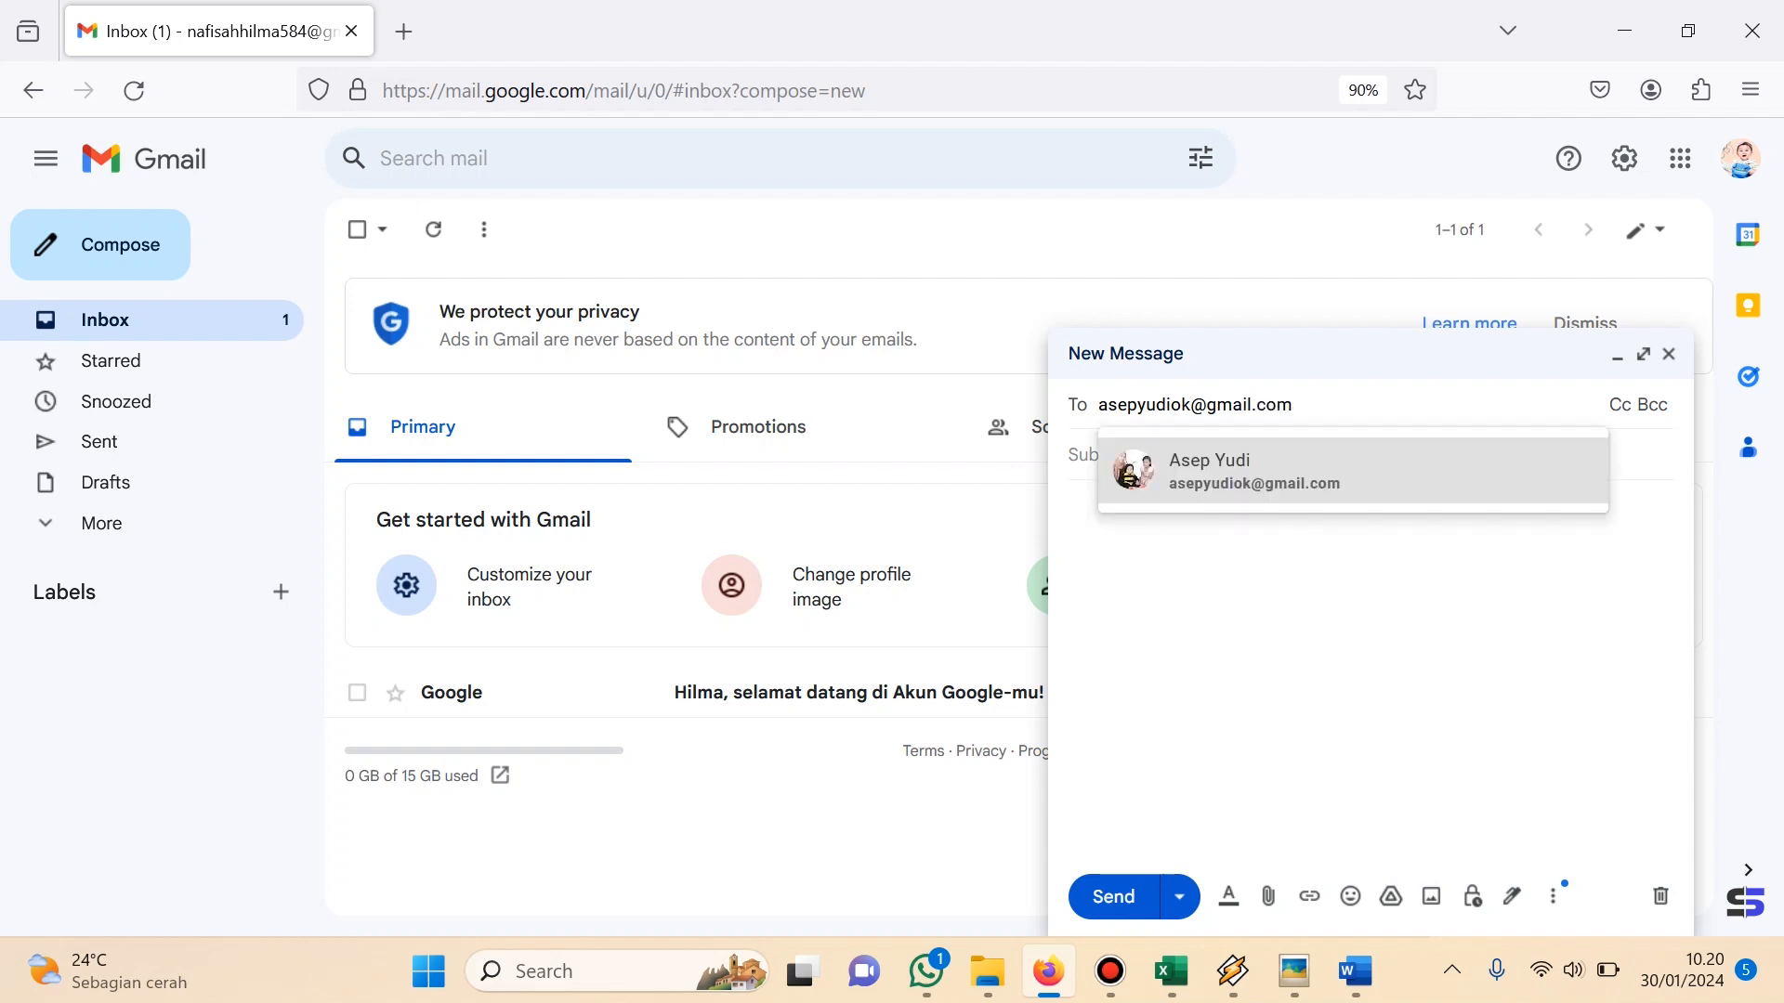
key(Return)
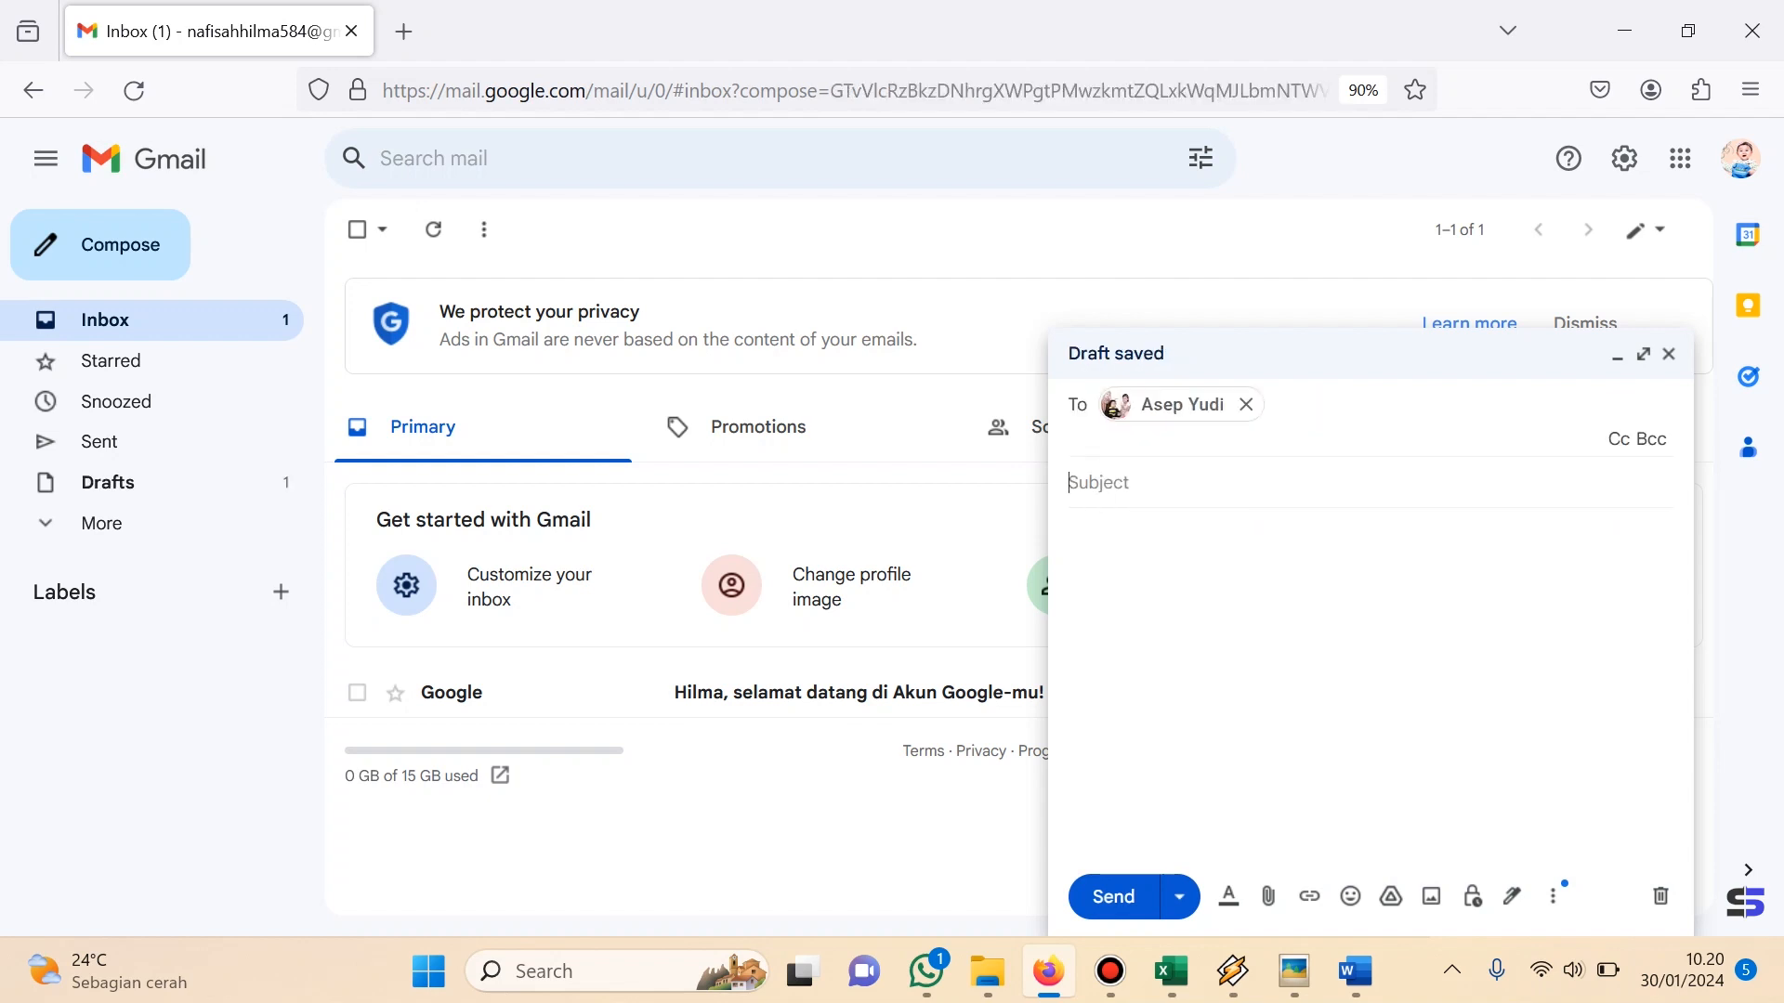
text(contoh)
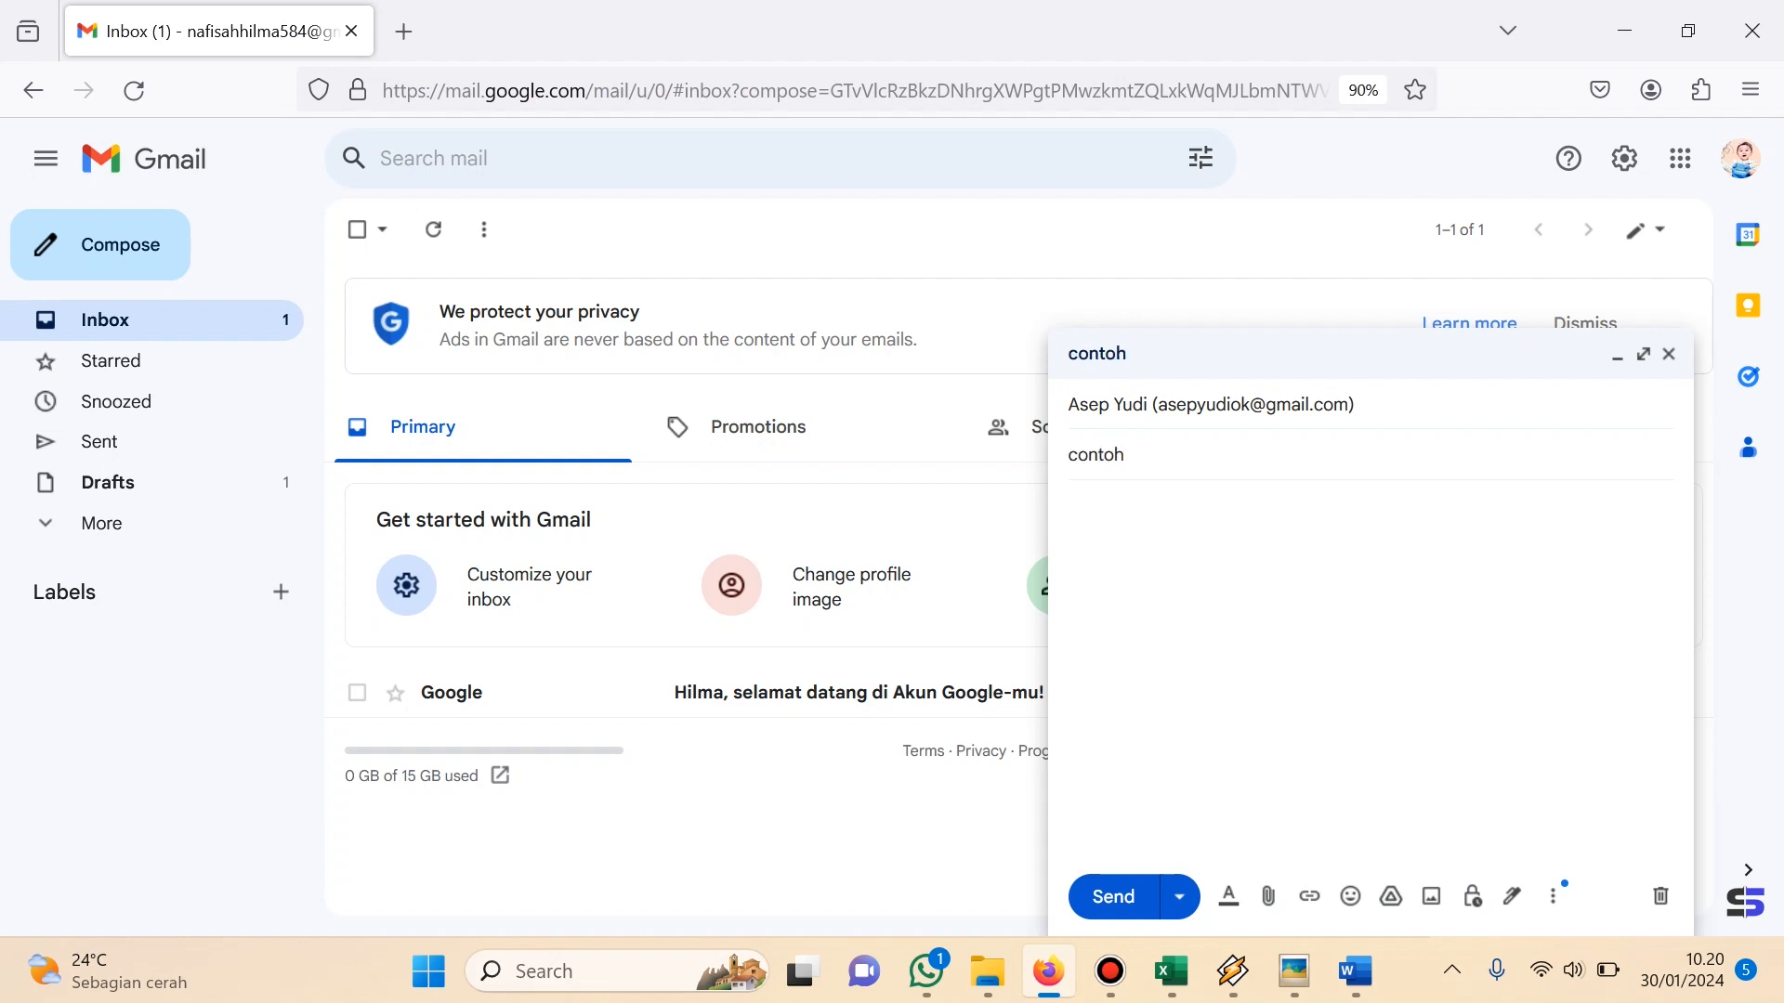
click(1069, 505)
text(good morning)
key(Return)
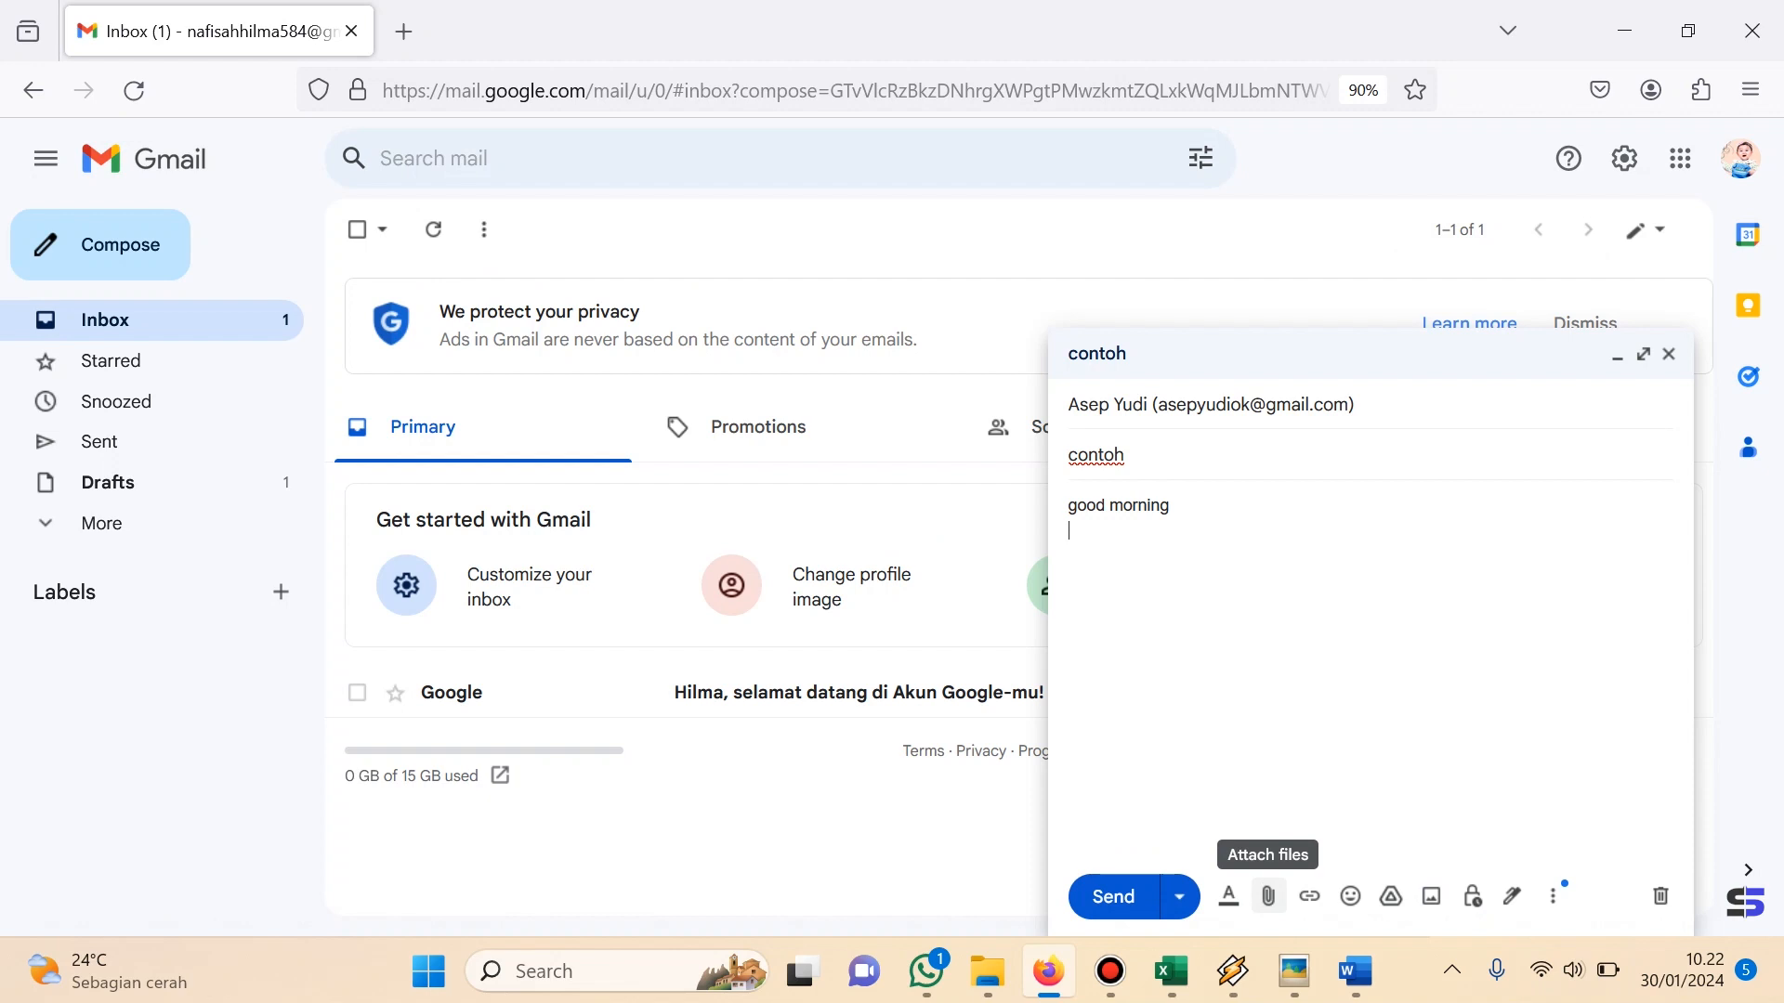
Attach Picture1.png and Dictate.docx to the email and send it.
click(1268, 897)
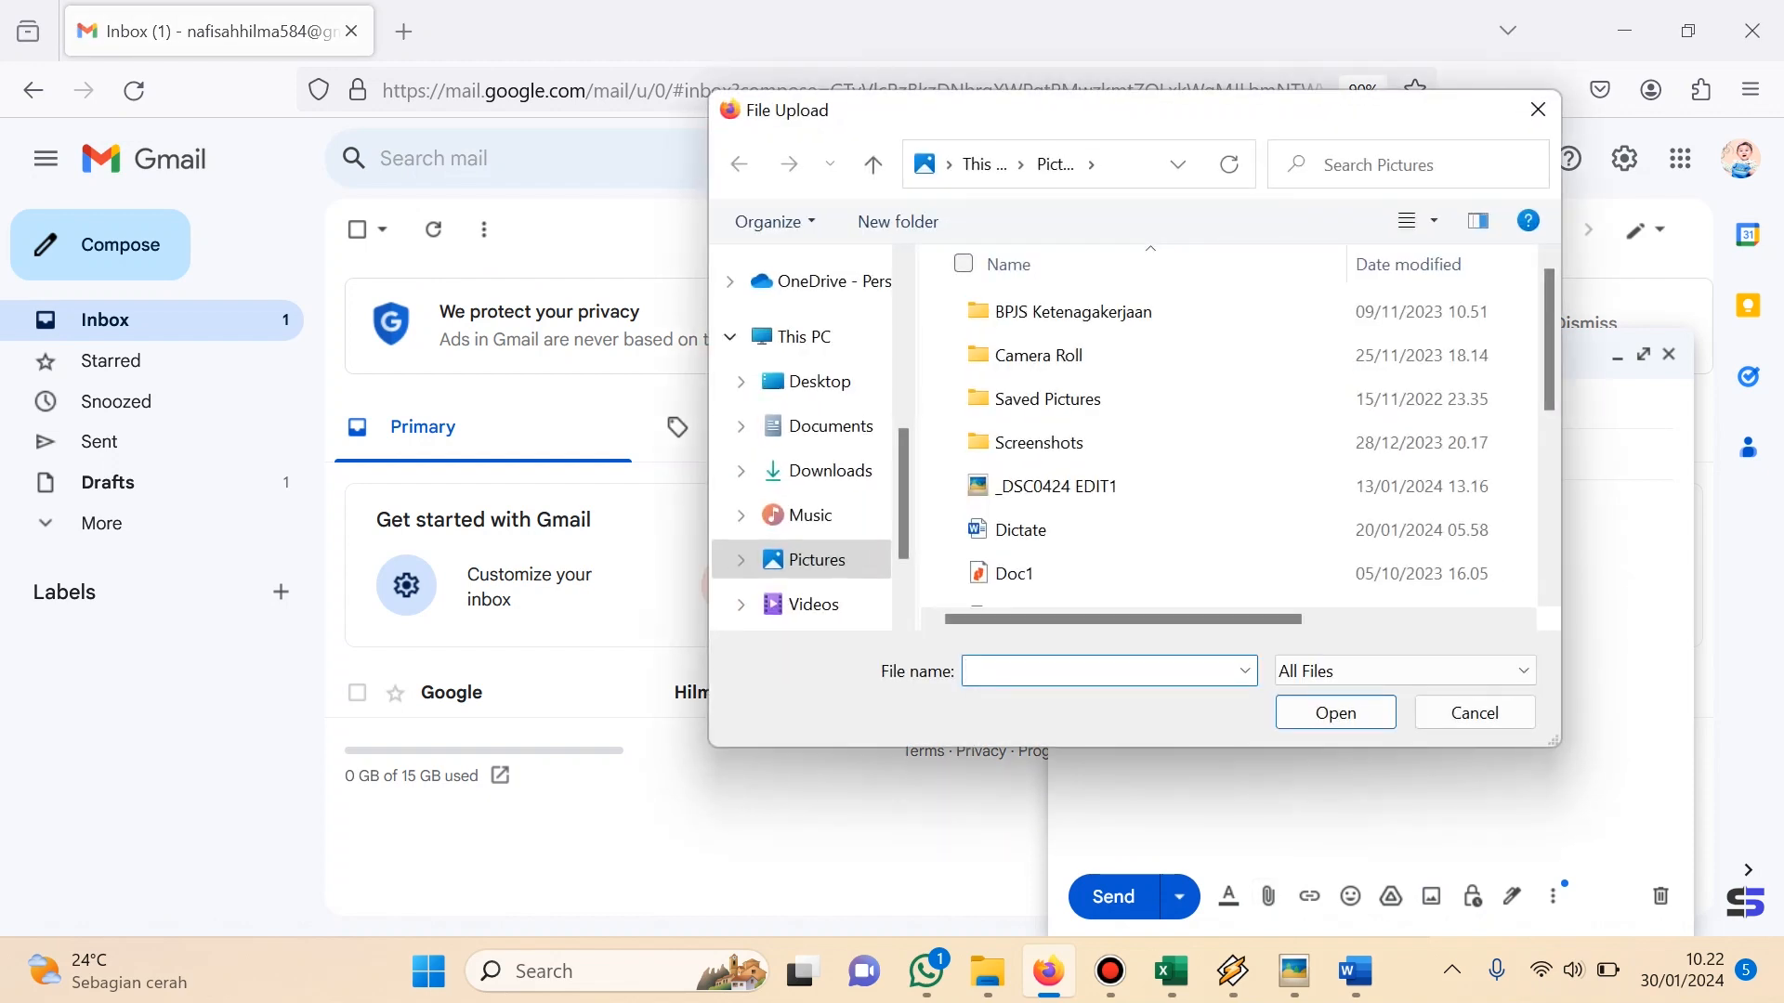
scroll(1208, 446, down, 3)
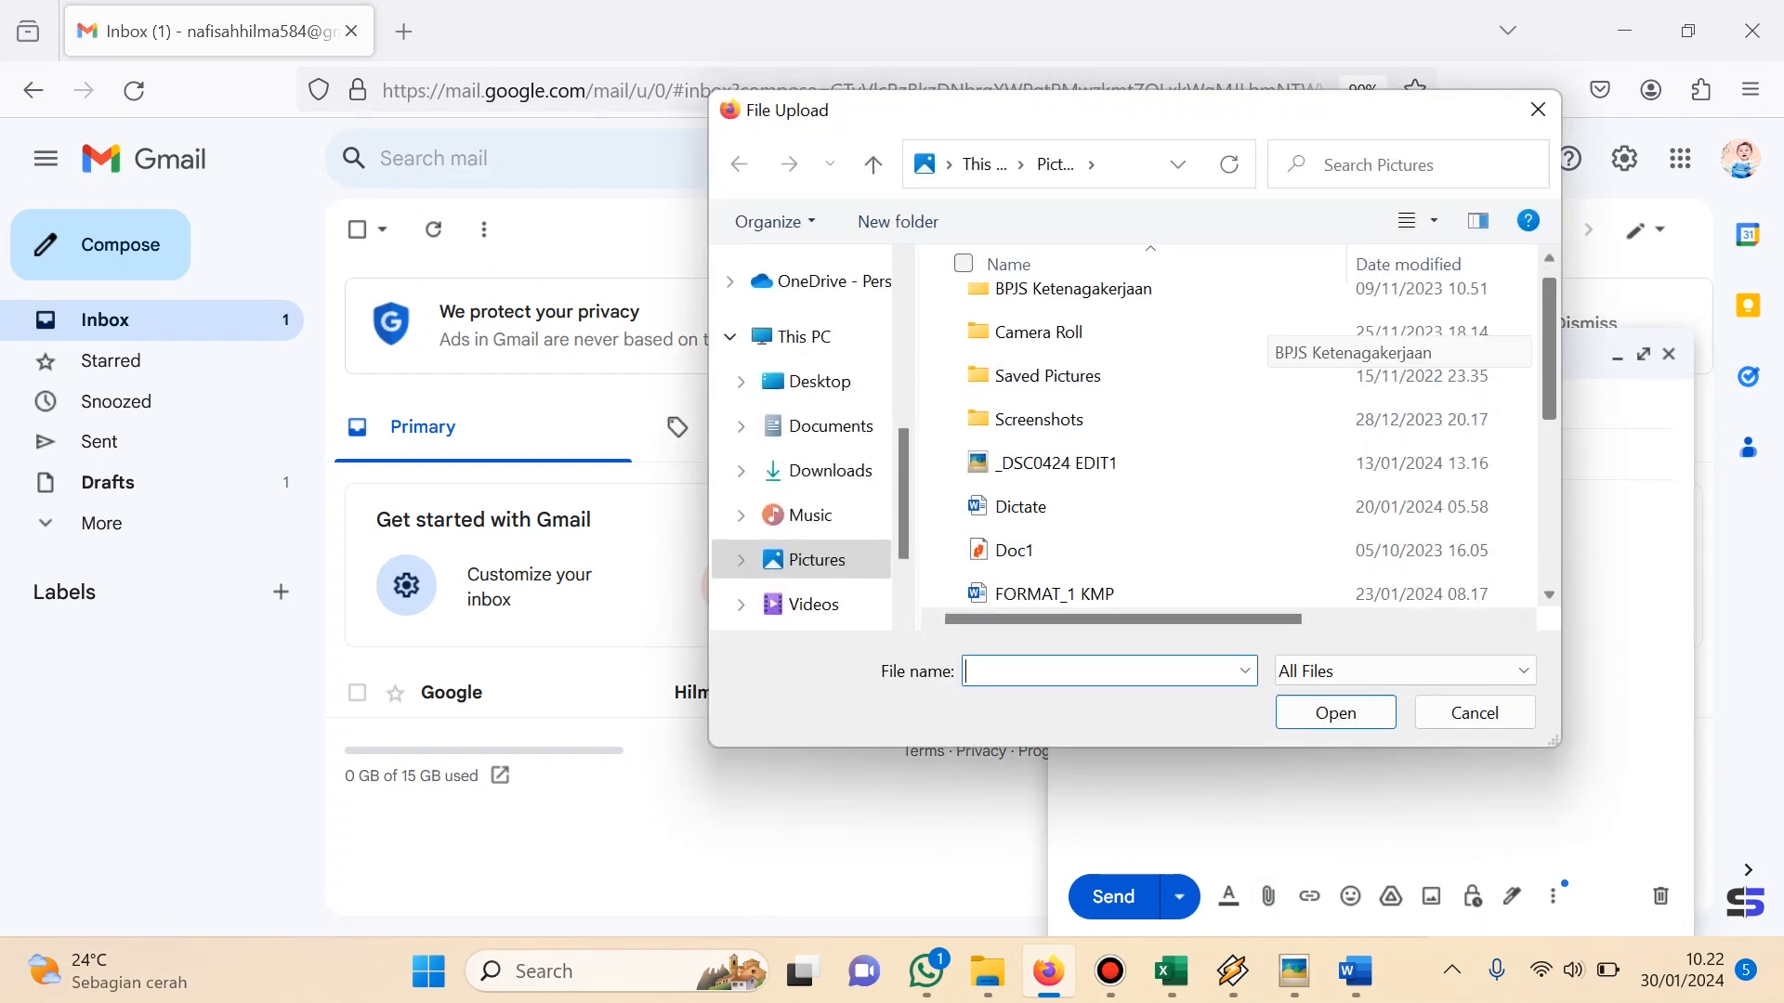
click(1022, 508)
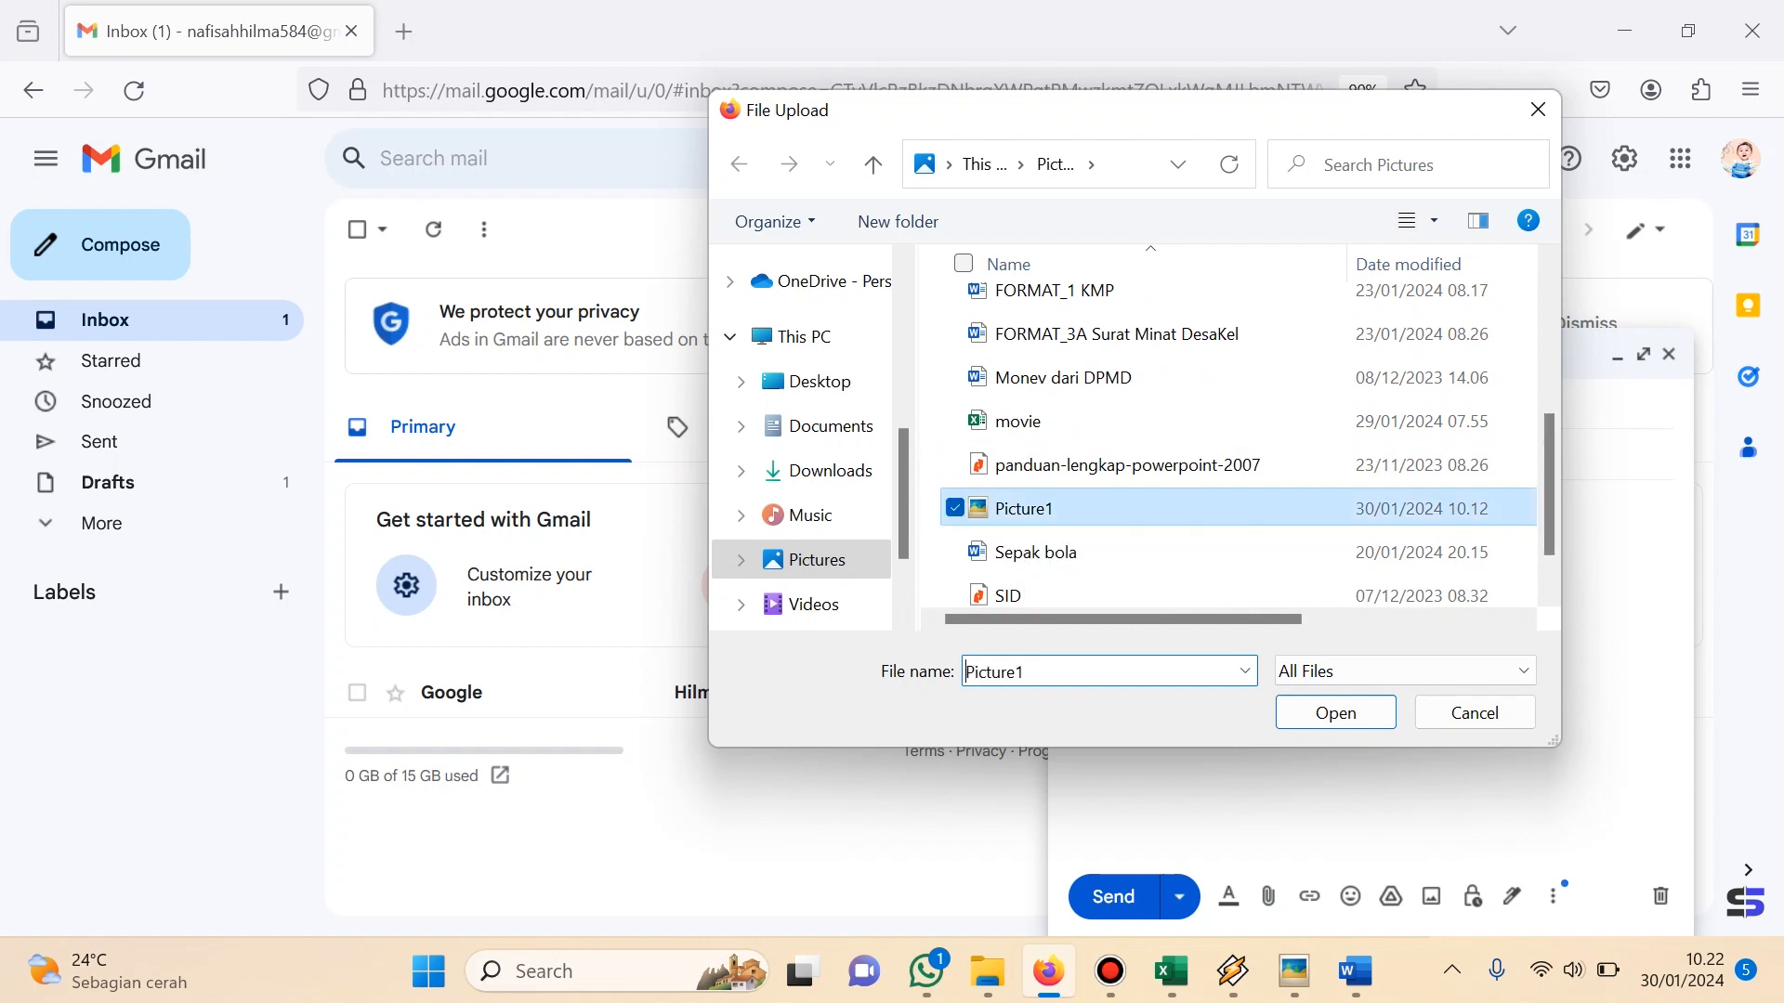
click(1335, 712)
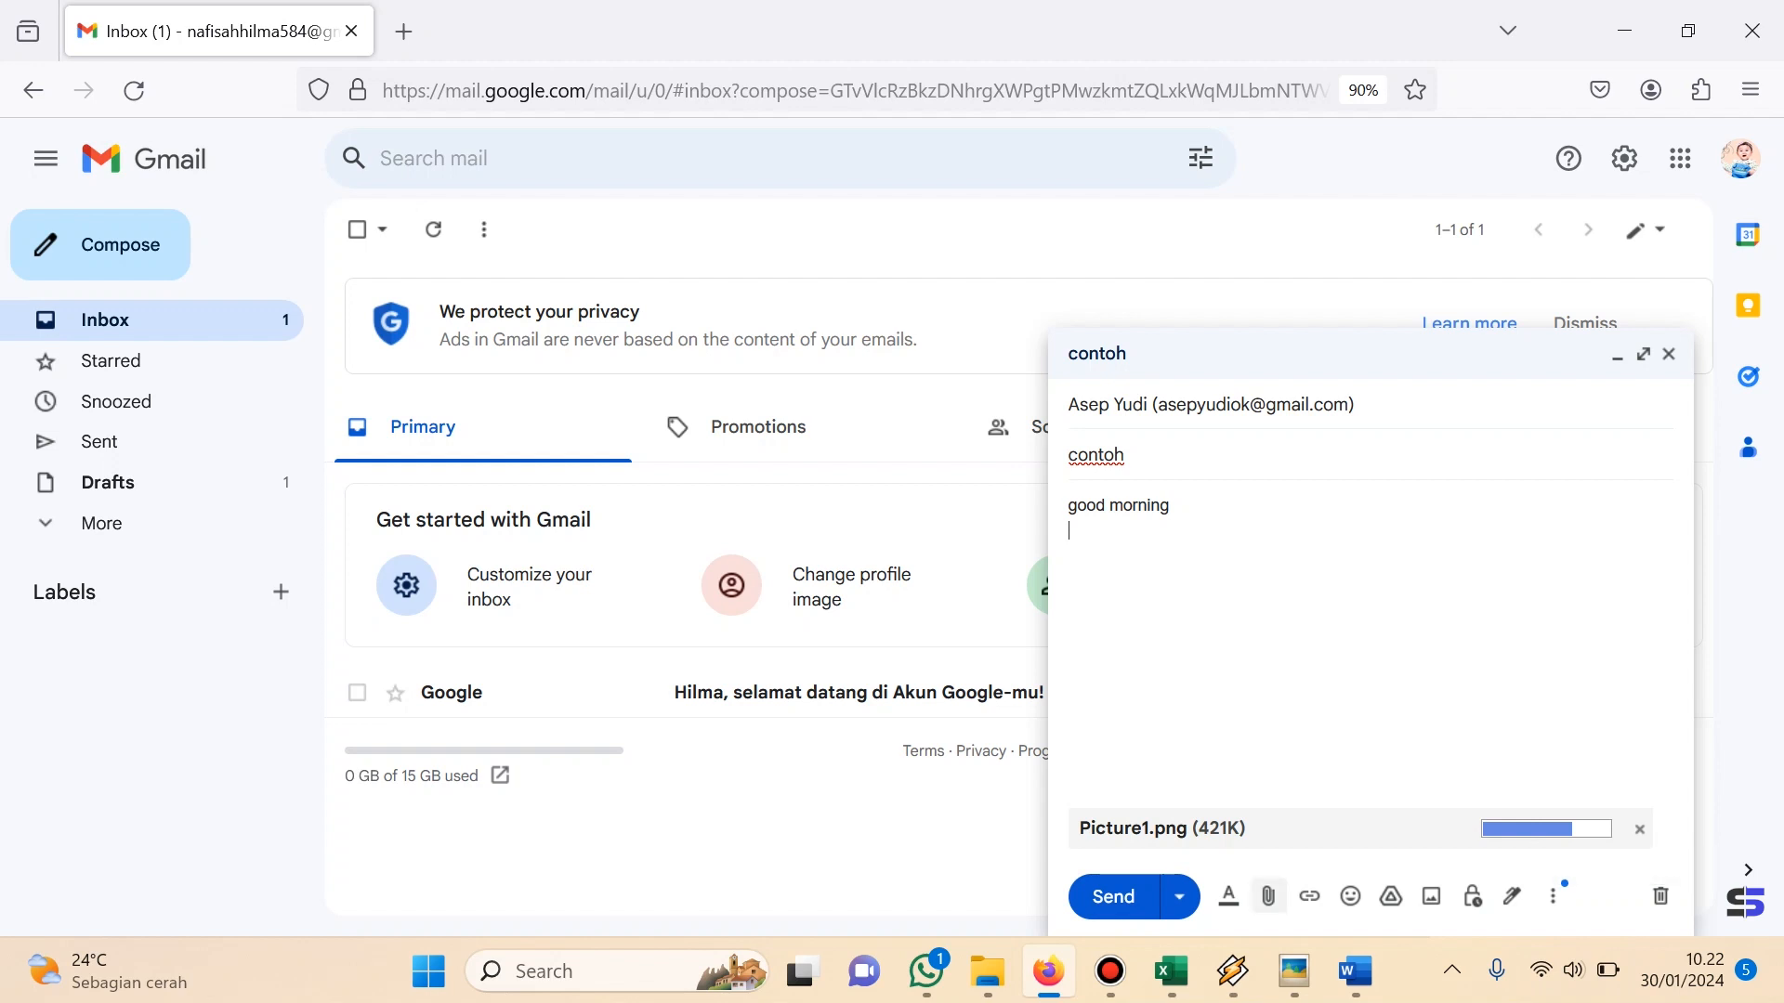
click(1268, 896)
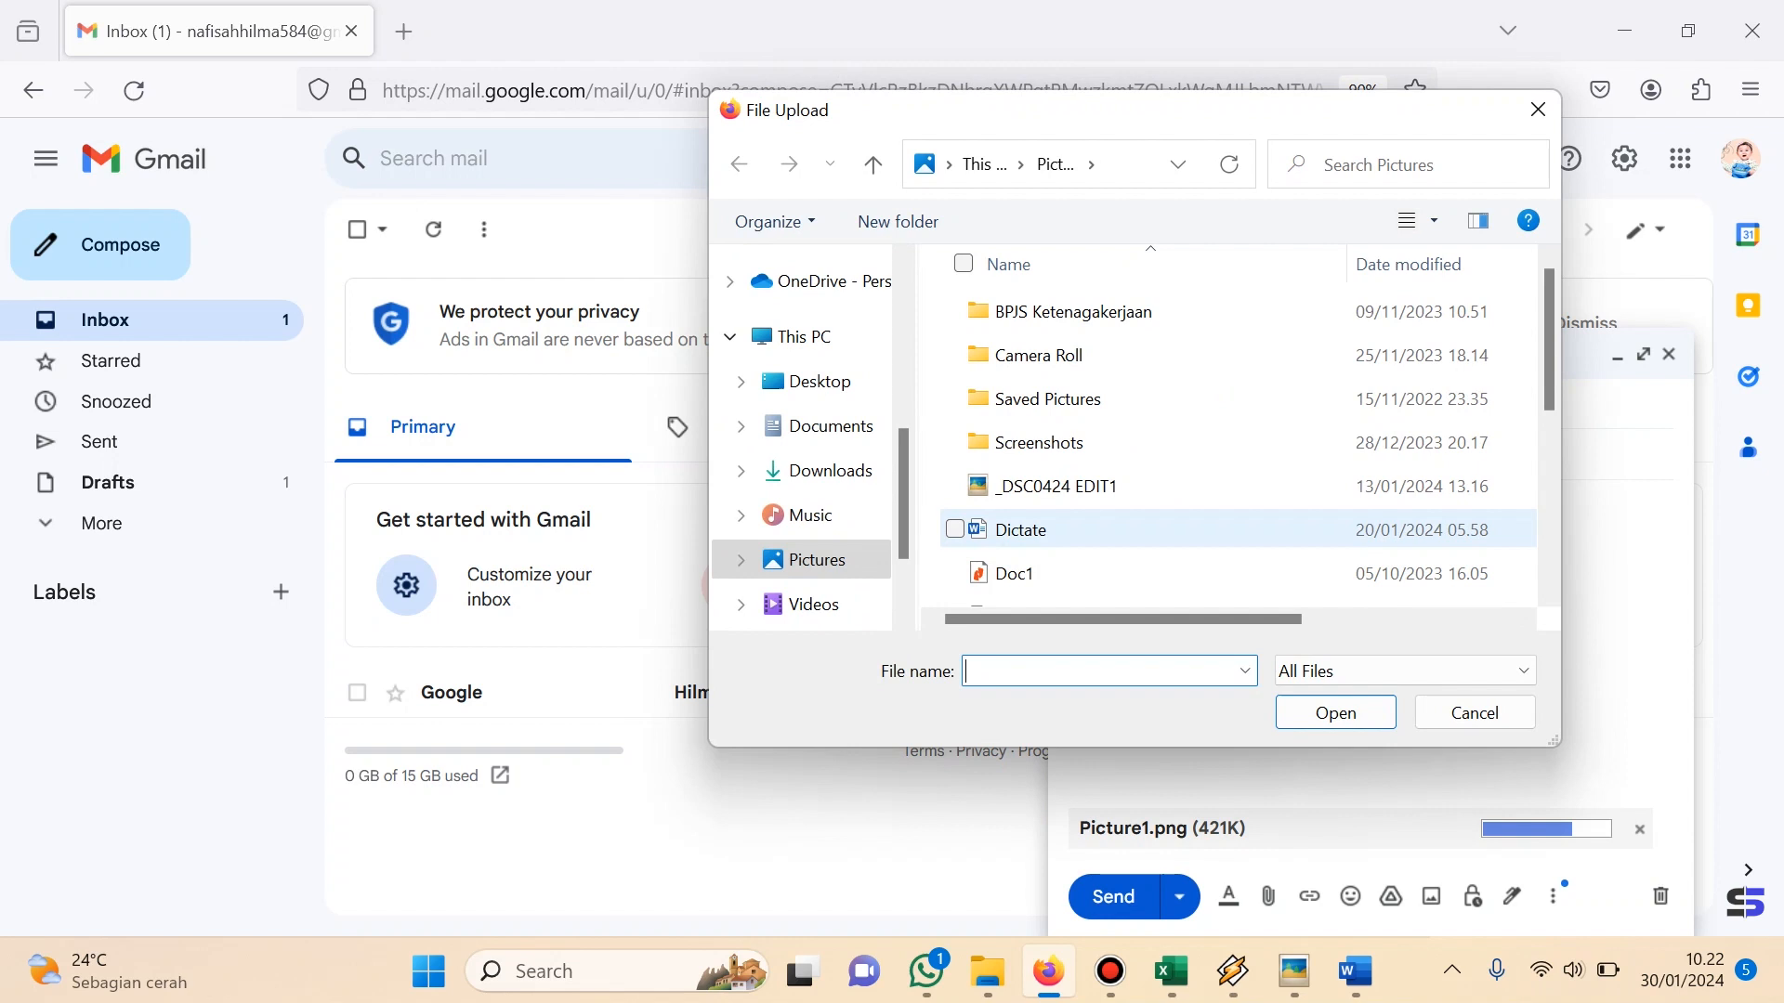
click(1020, 530)
click(1335, 714)
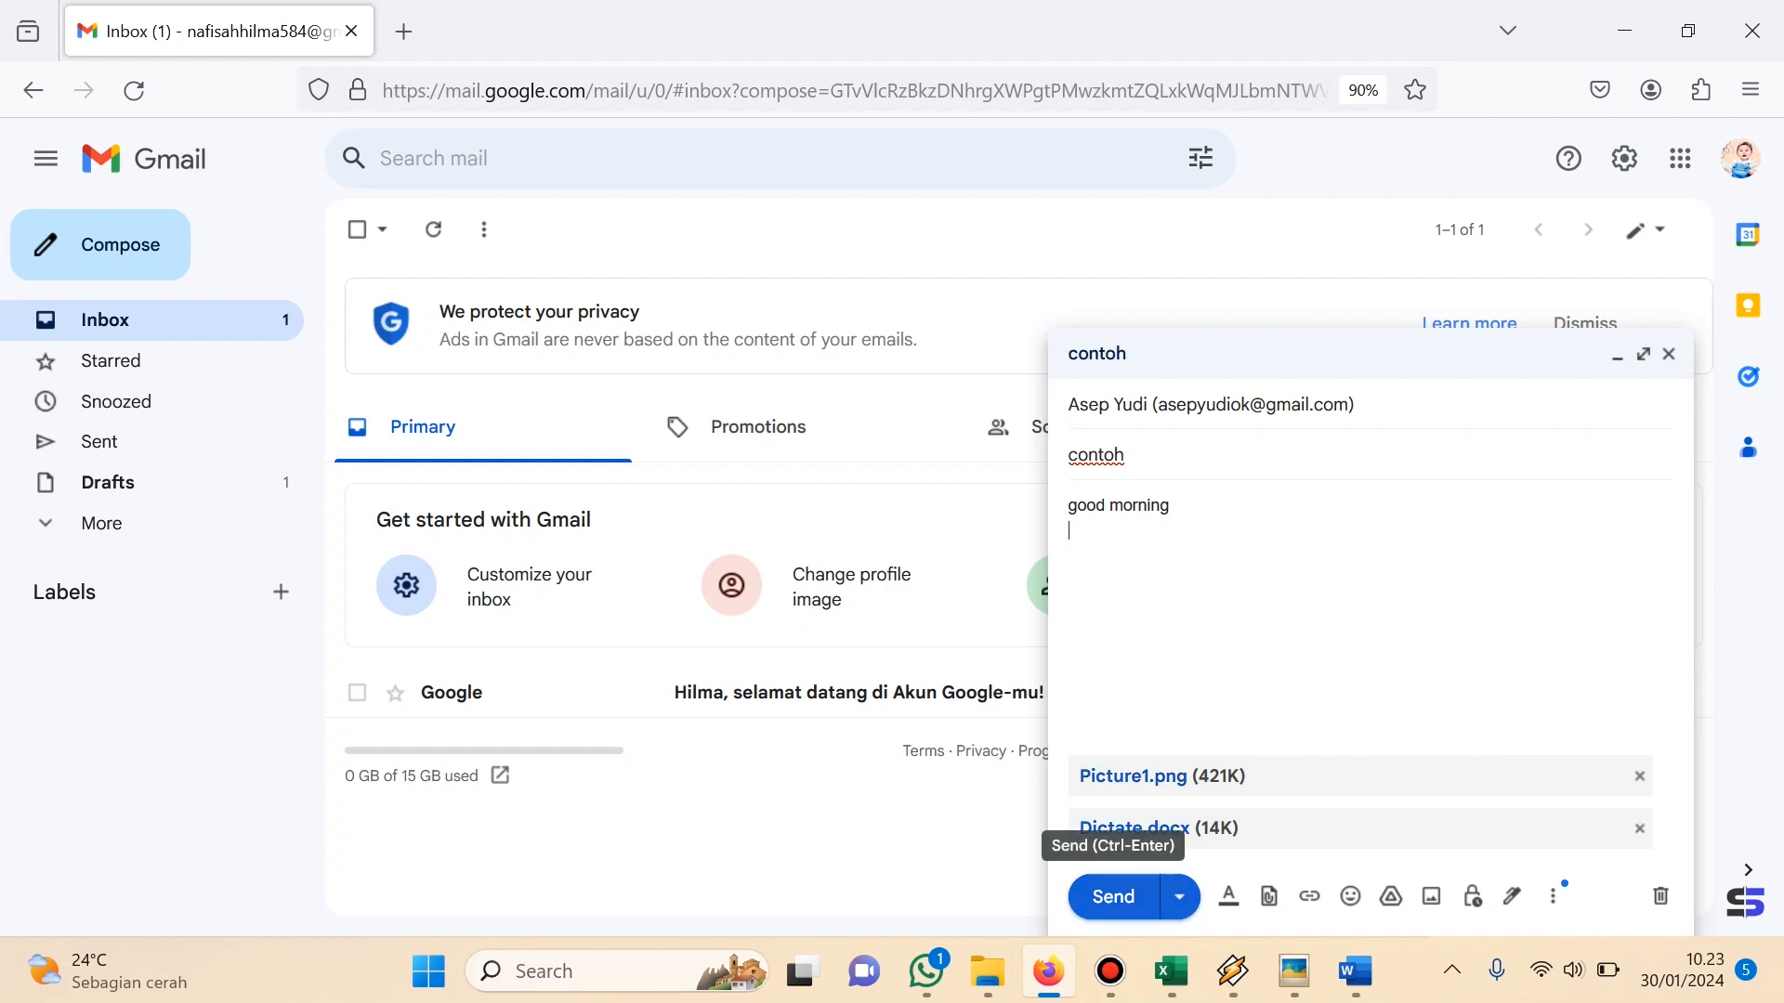
click(1113, 896)
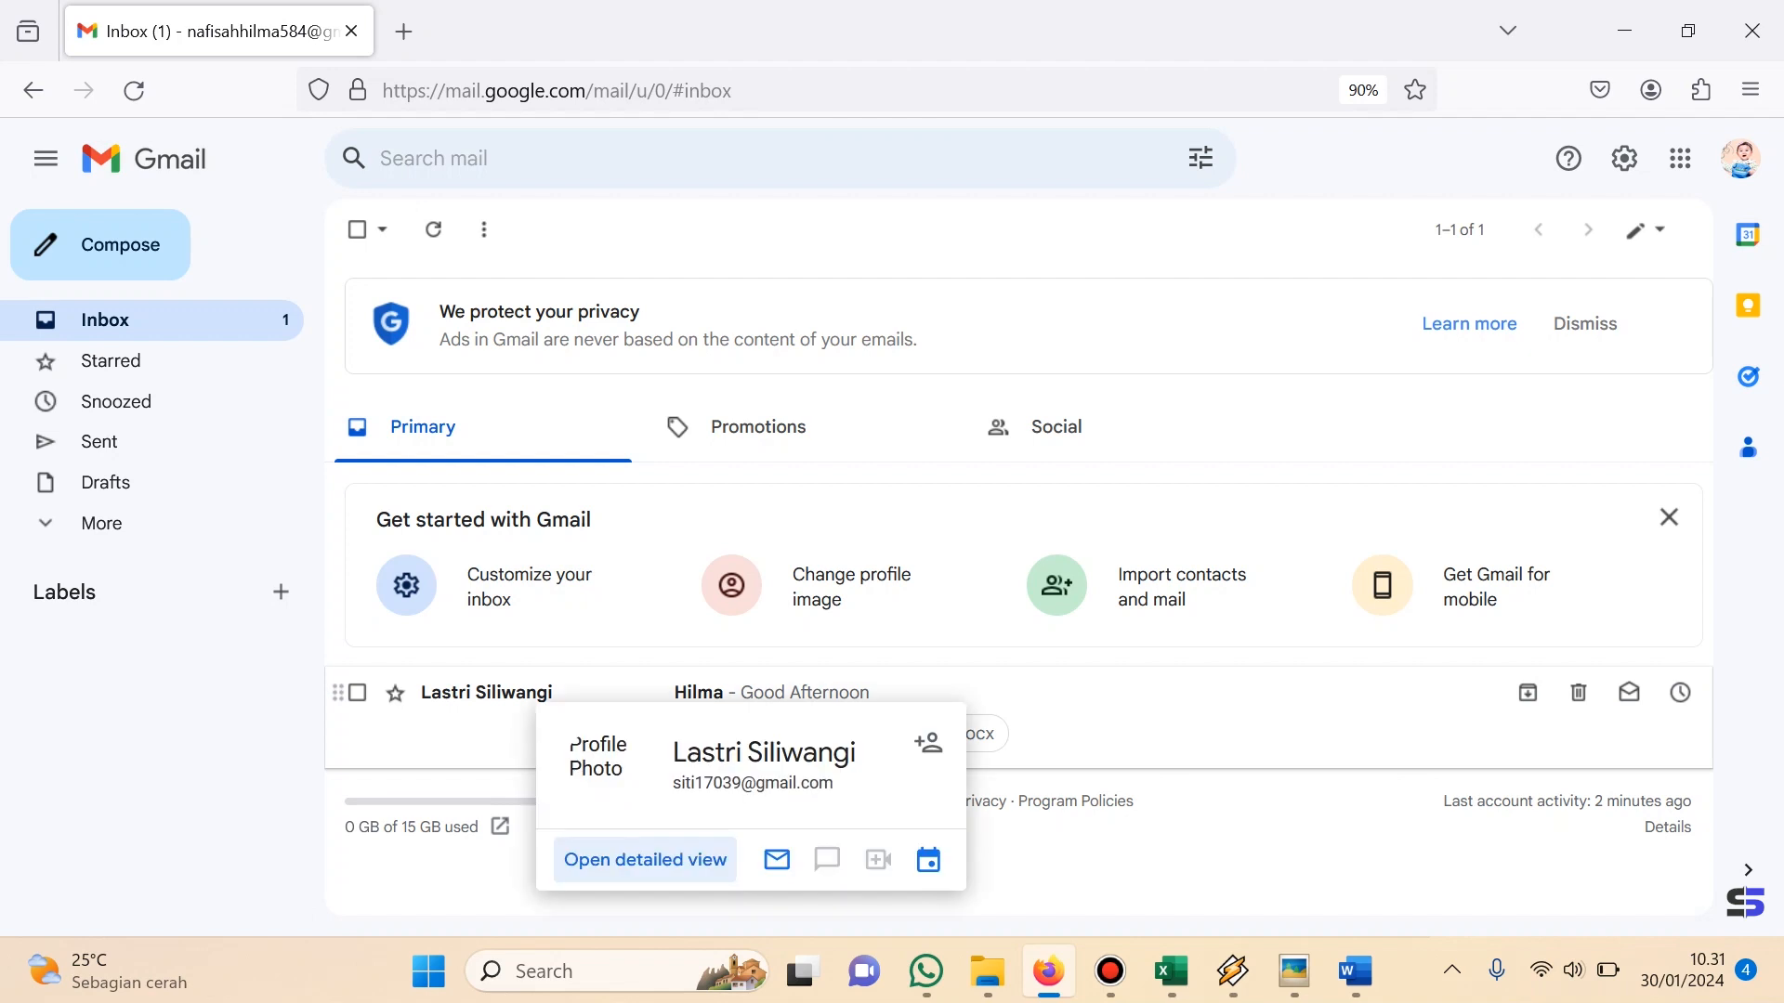
Open the received 'Good Afternoon' email with the Picture1.png and Dictate.docx attachments.
click(486, 692)
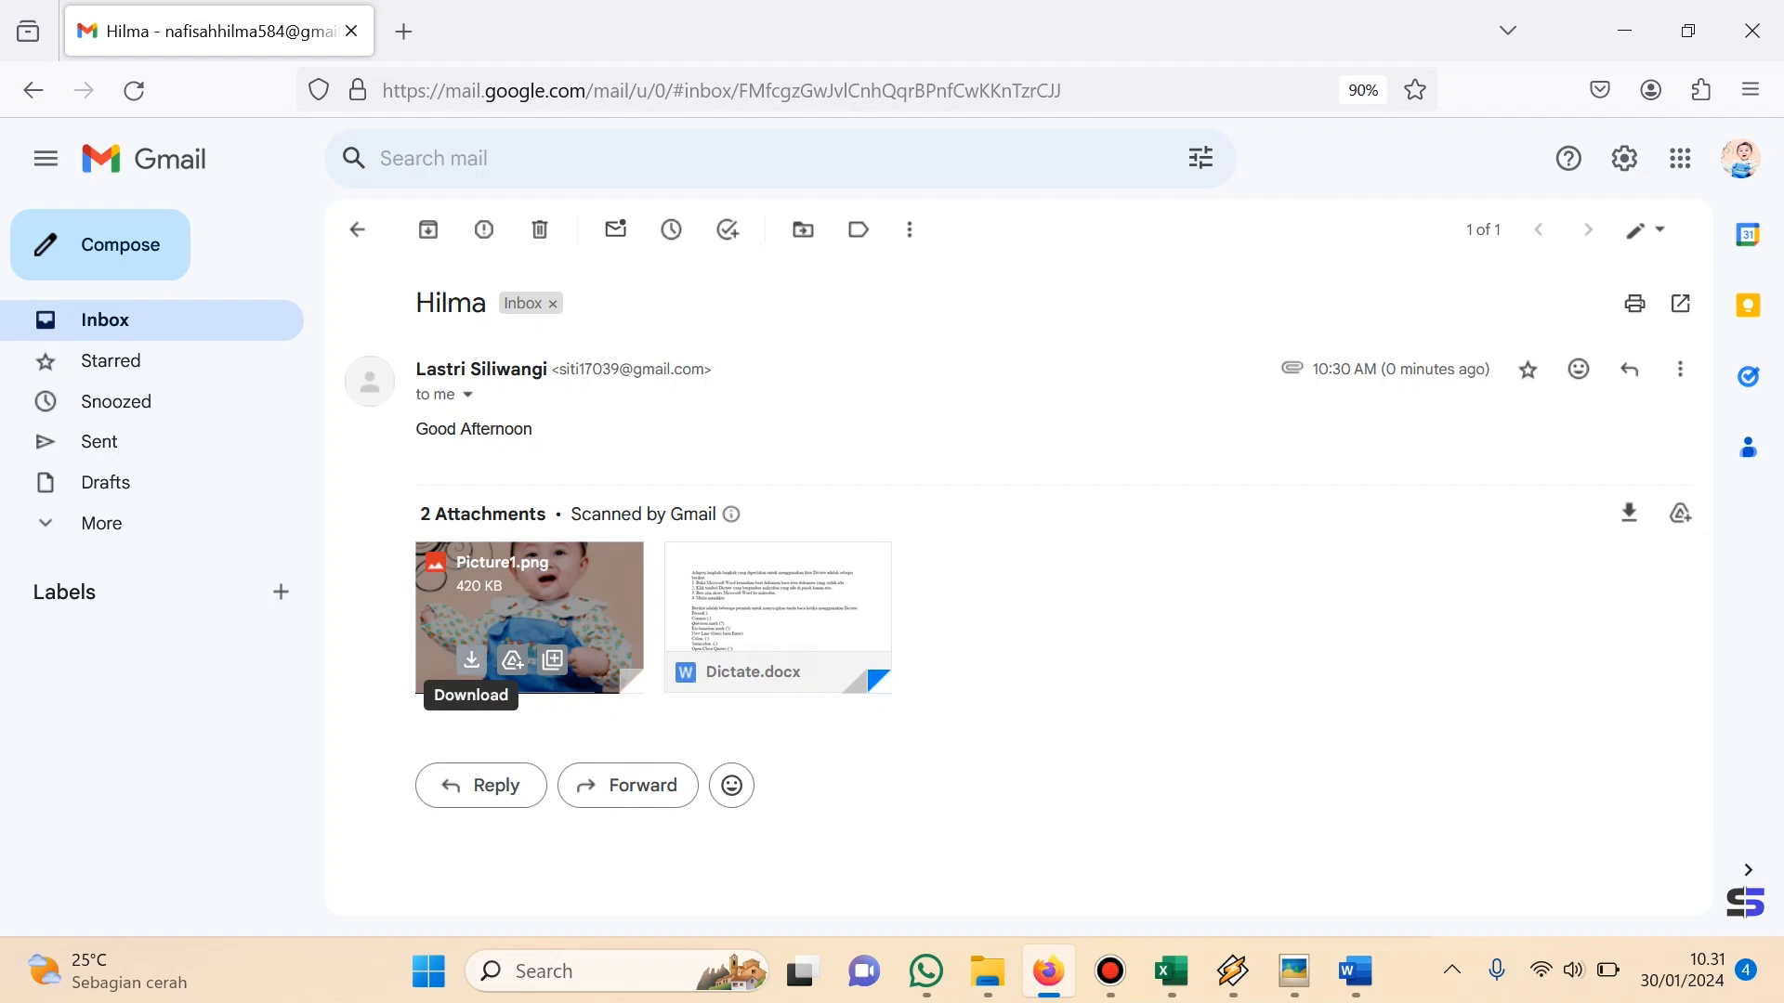
Download the Picture1.png attachment and view it in the Downloads folder.
click(471, 659)
right_click(1205, 140)
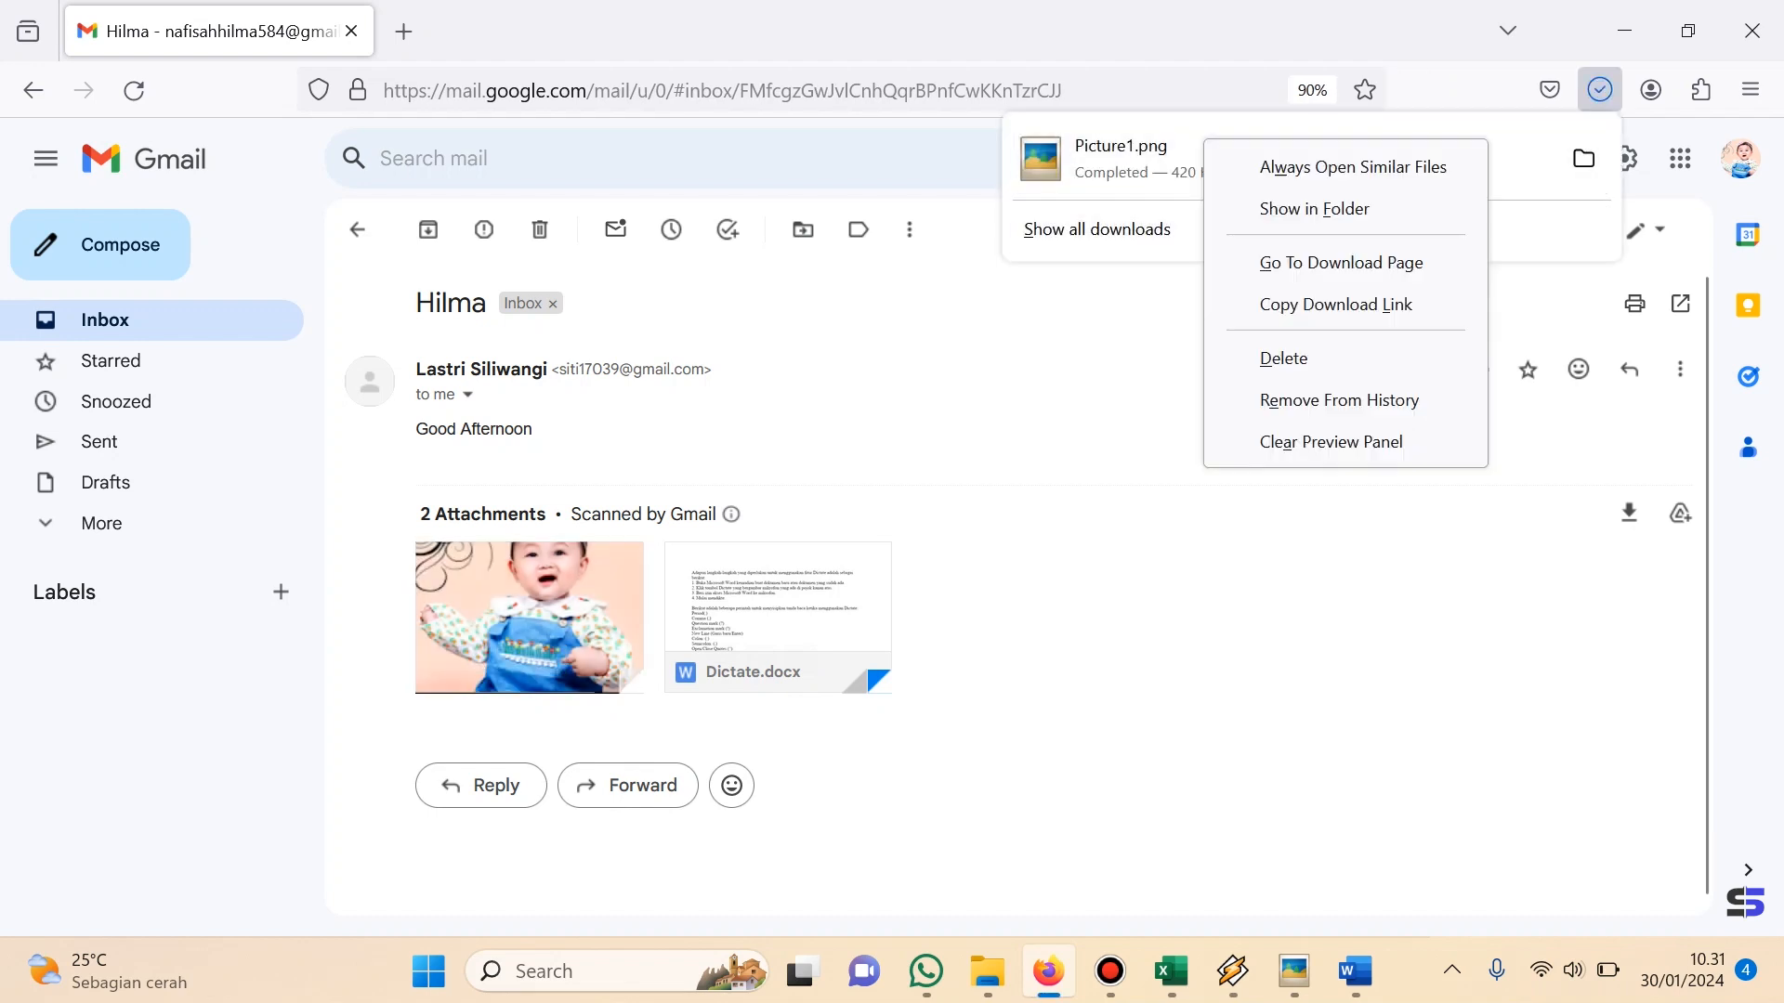
click(1313, 208)
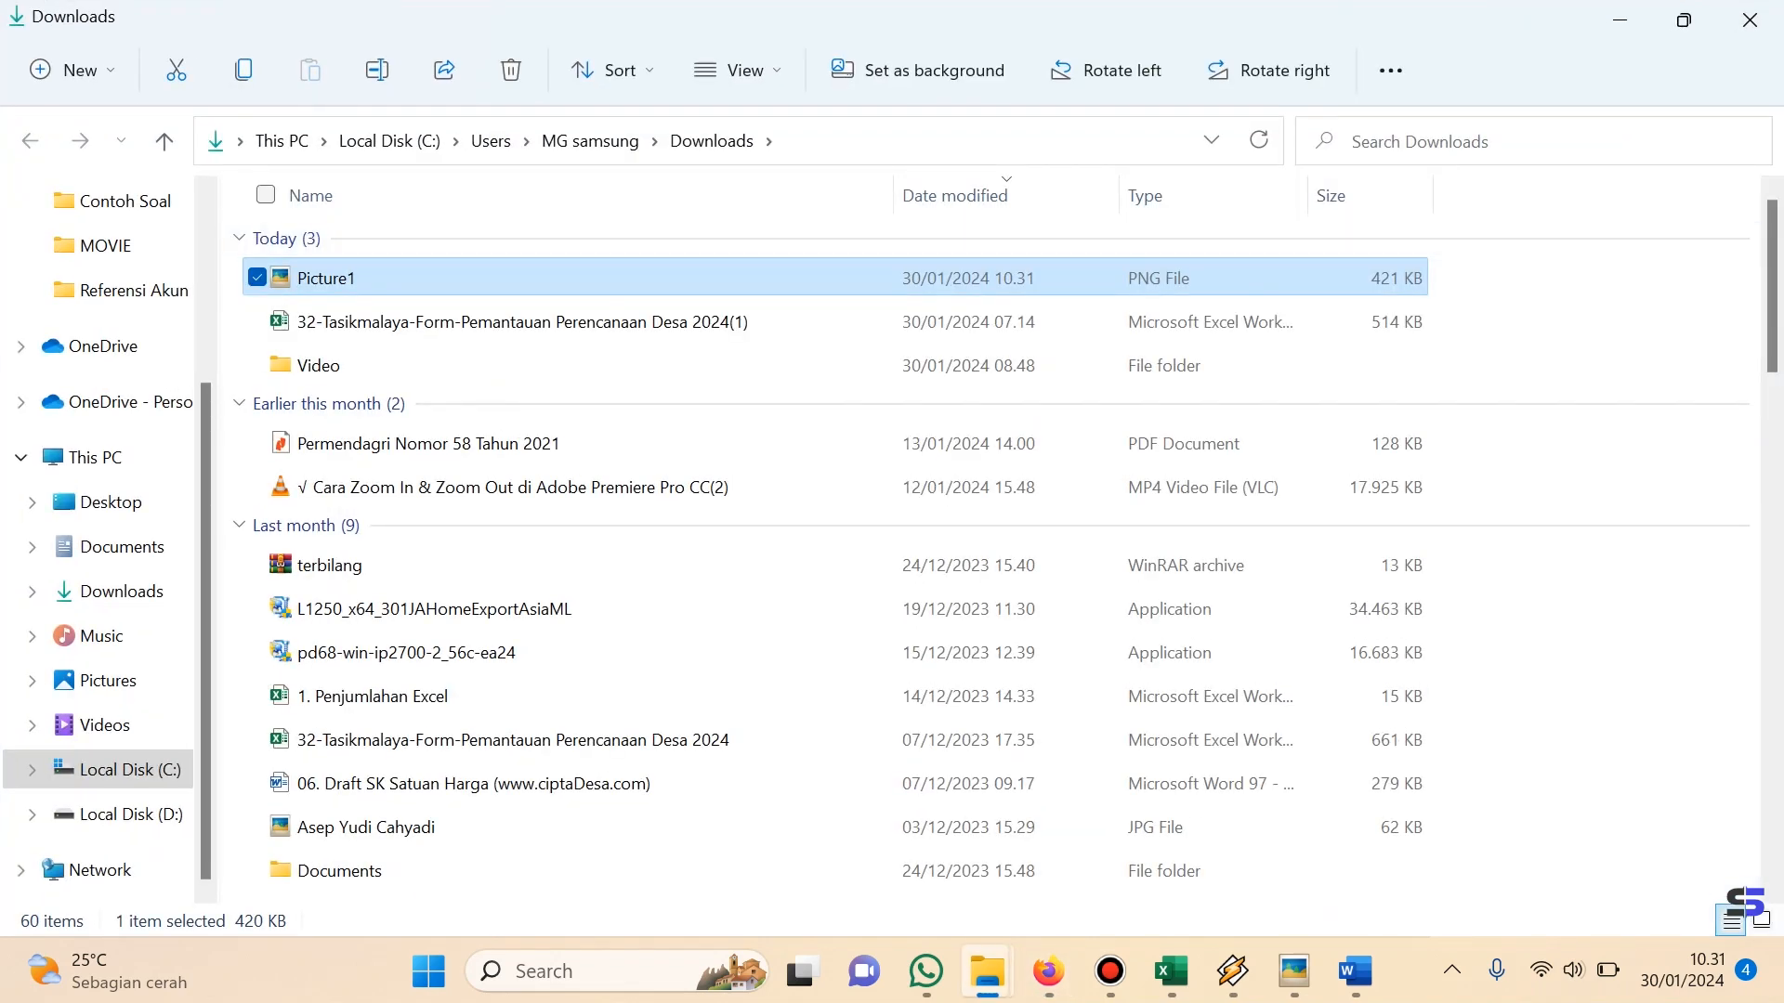
key(Return)
click(1758, 21)
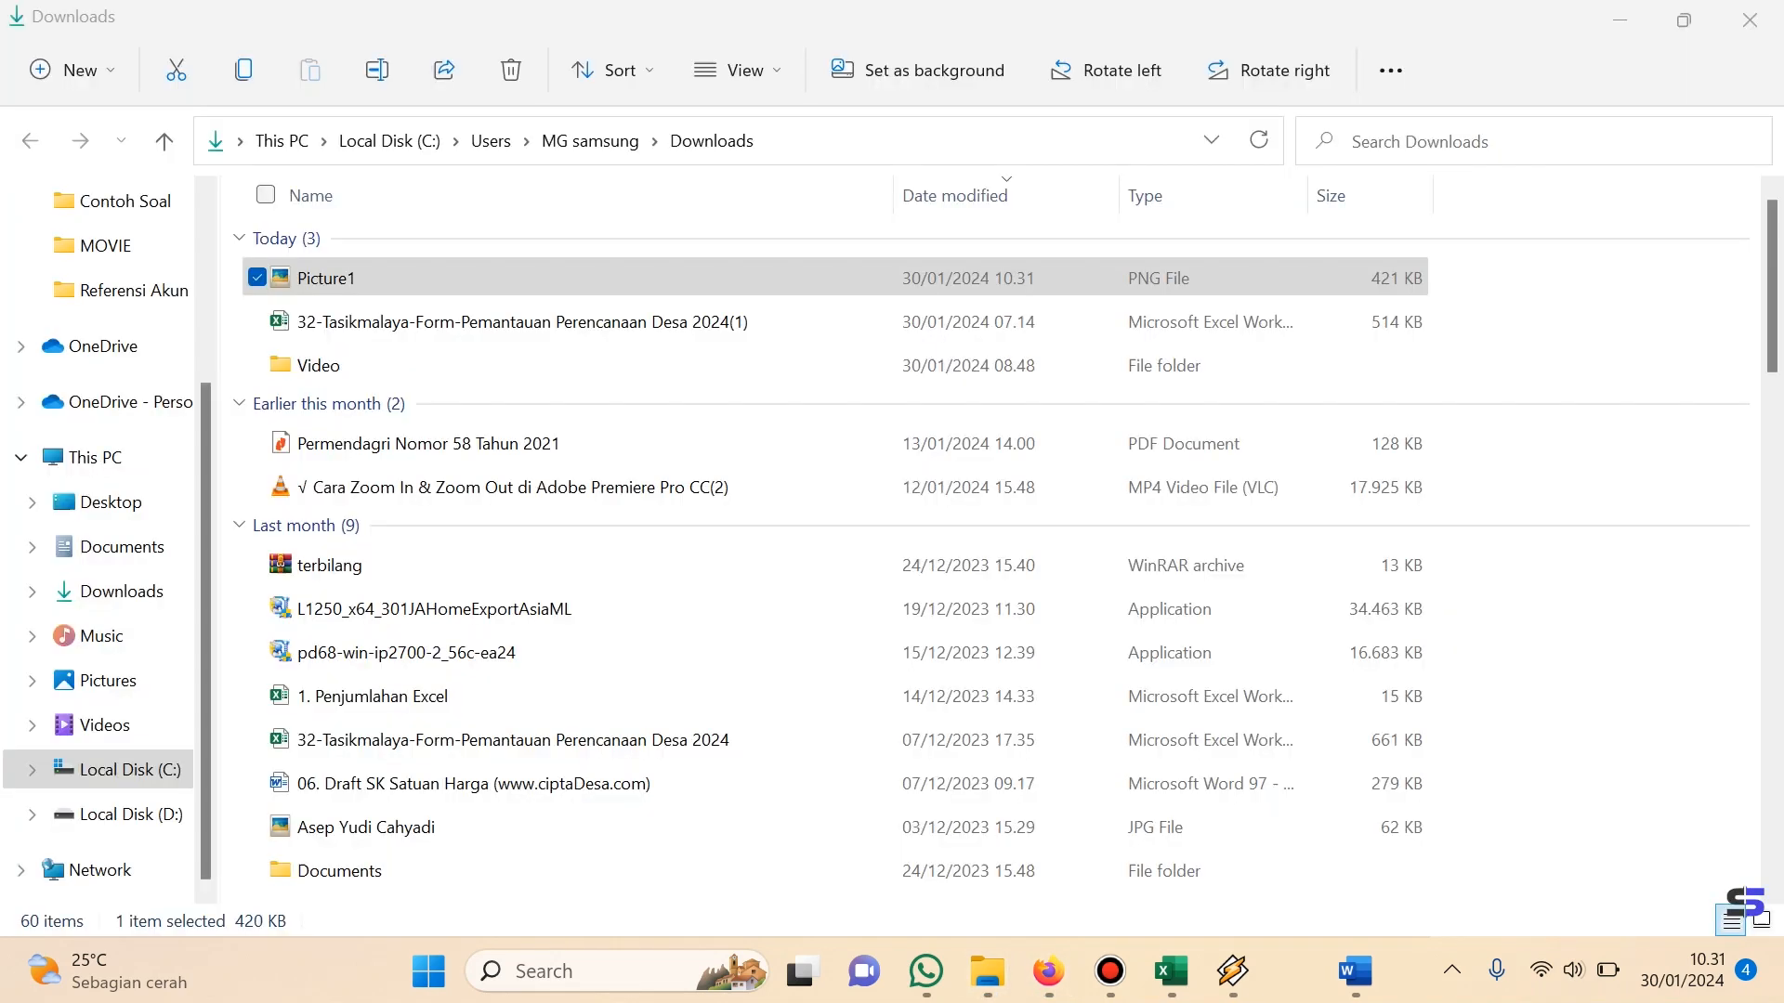
mouse_move(1017, 974)
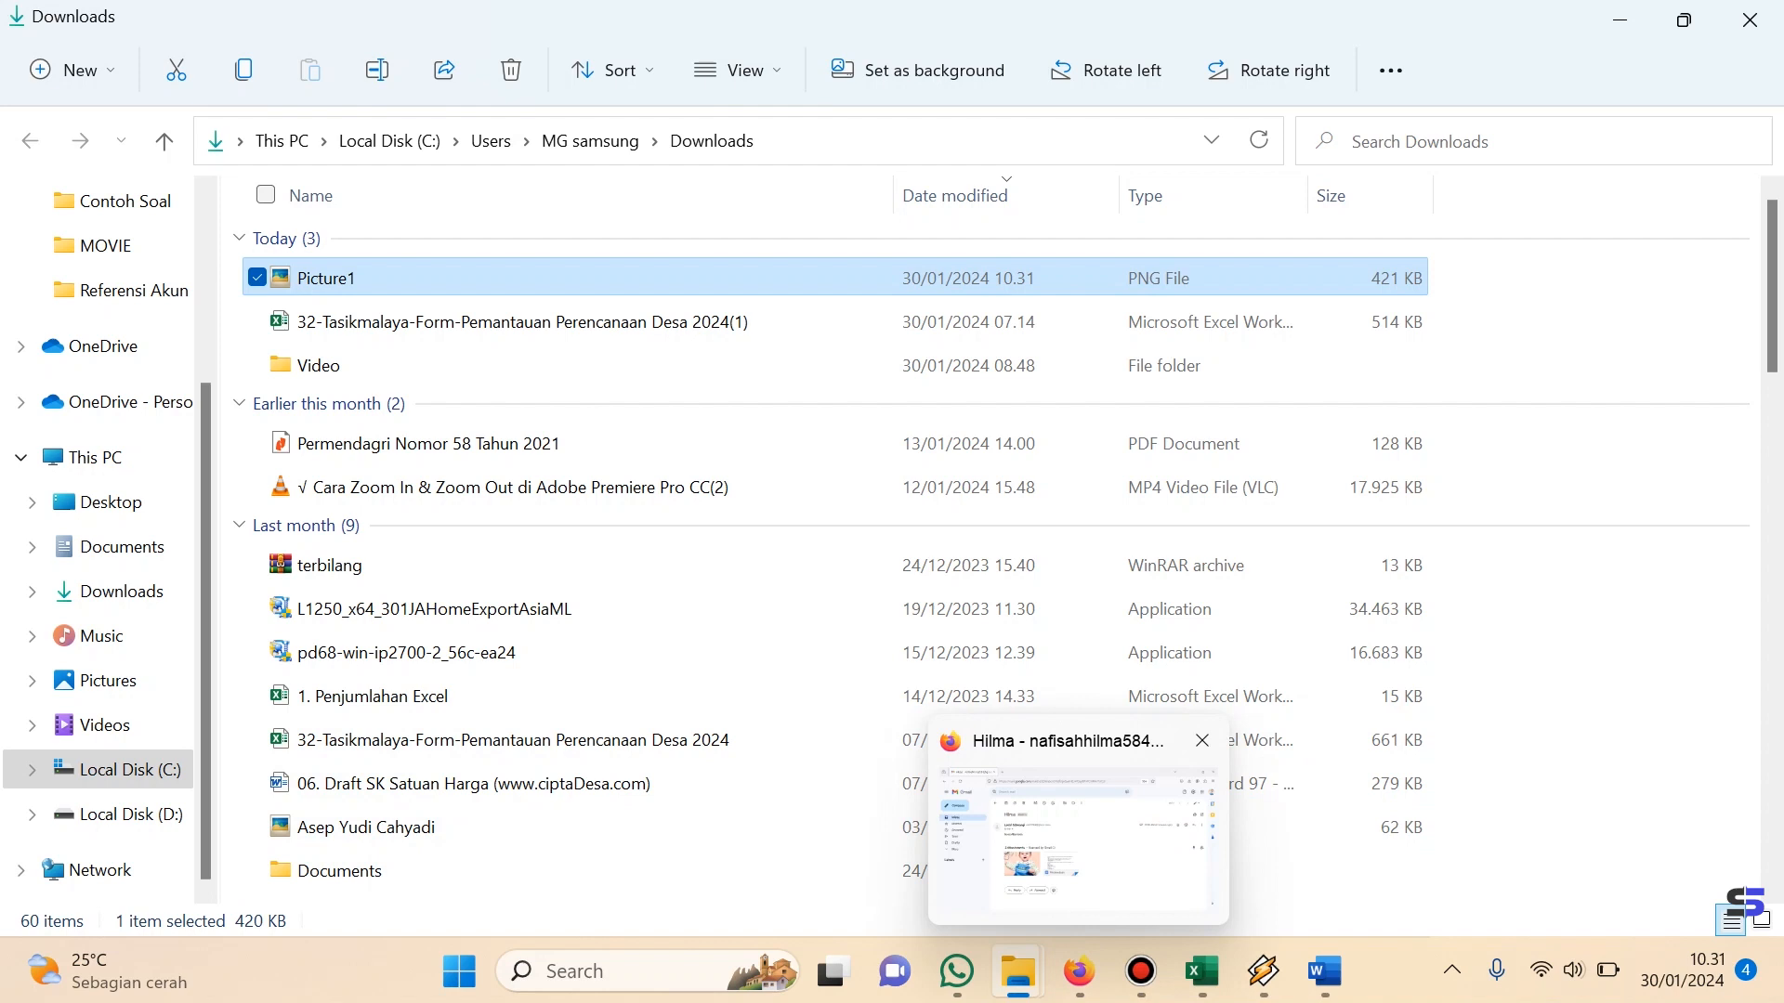
click(1078, 971)
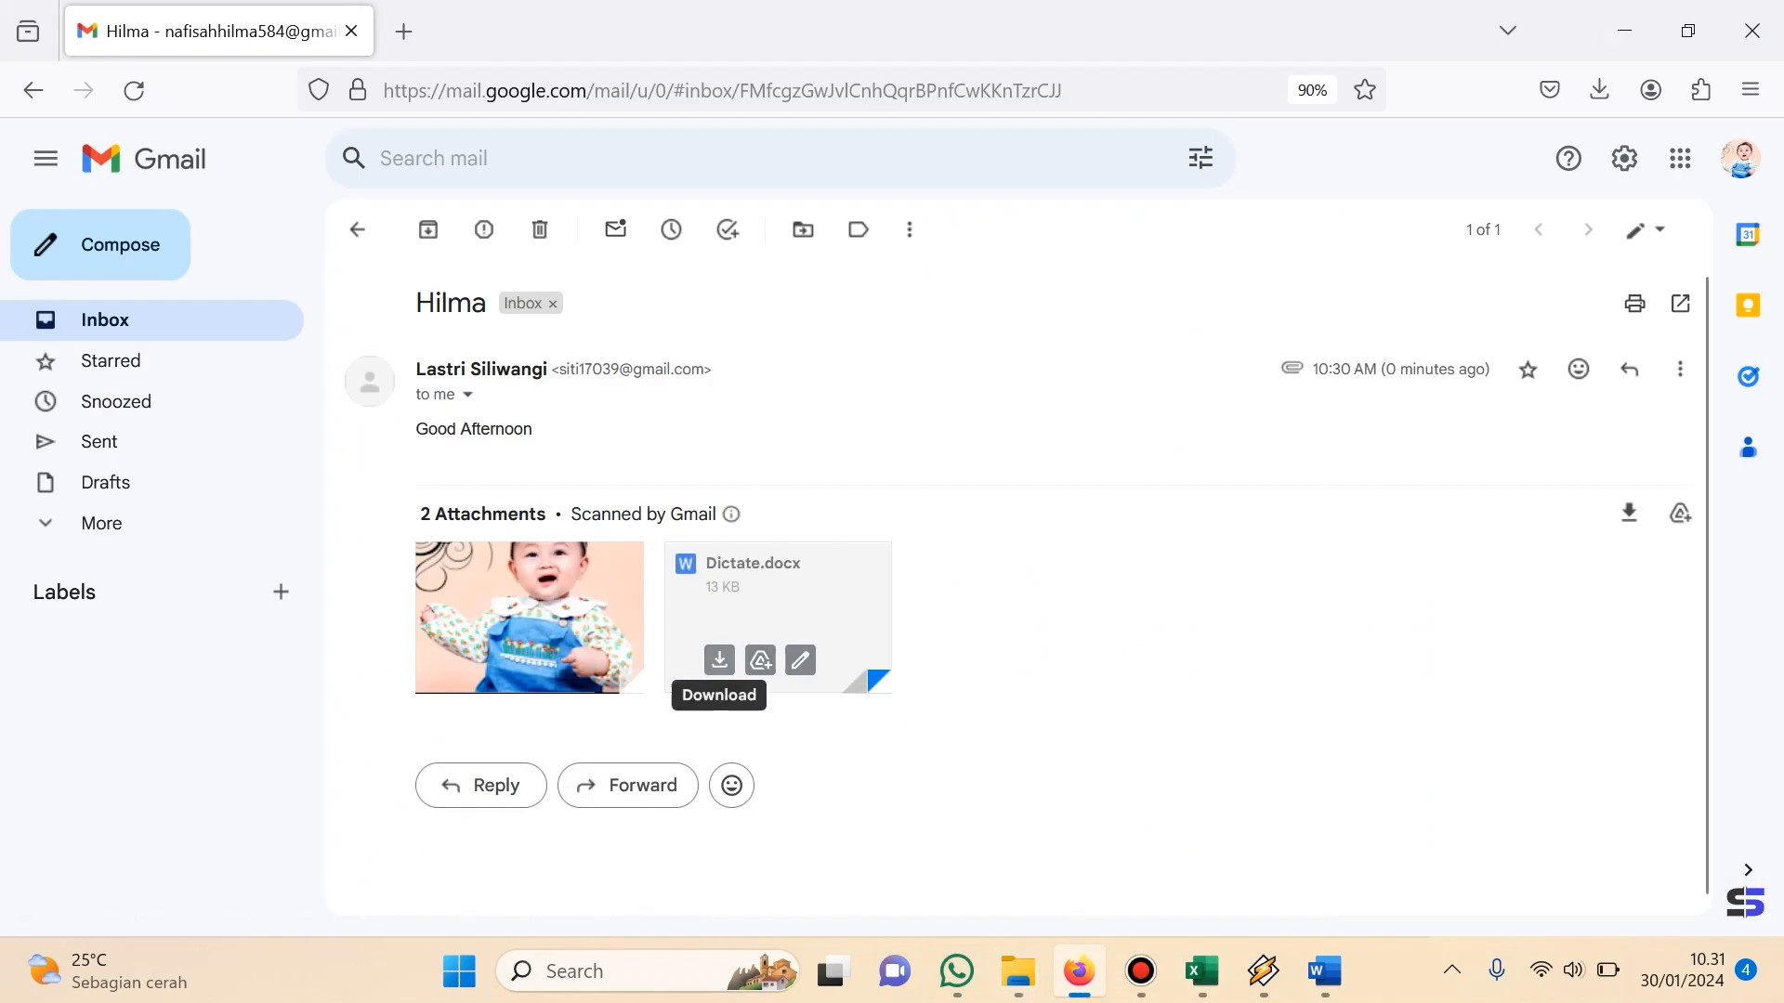
Download the Dictate.docx attachment, check it in the Downloads folder, and go back.
click(719, 661)
right_click(1168, 160)
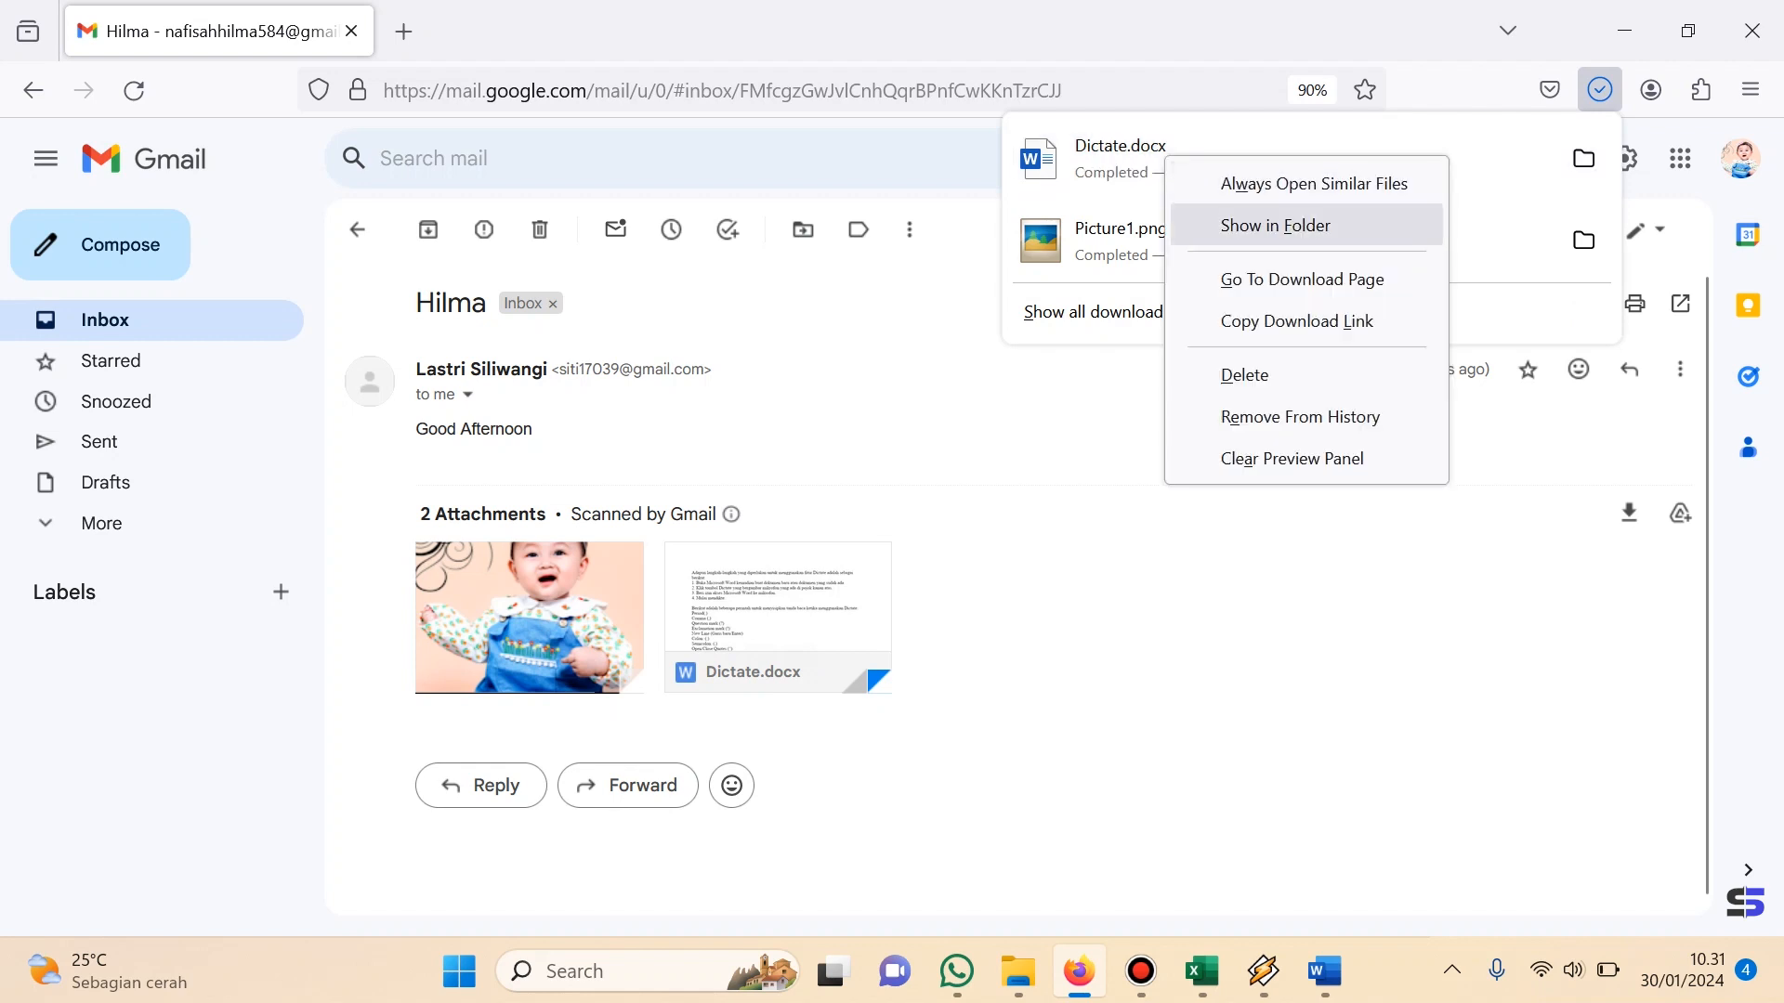
click(1276, 224)
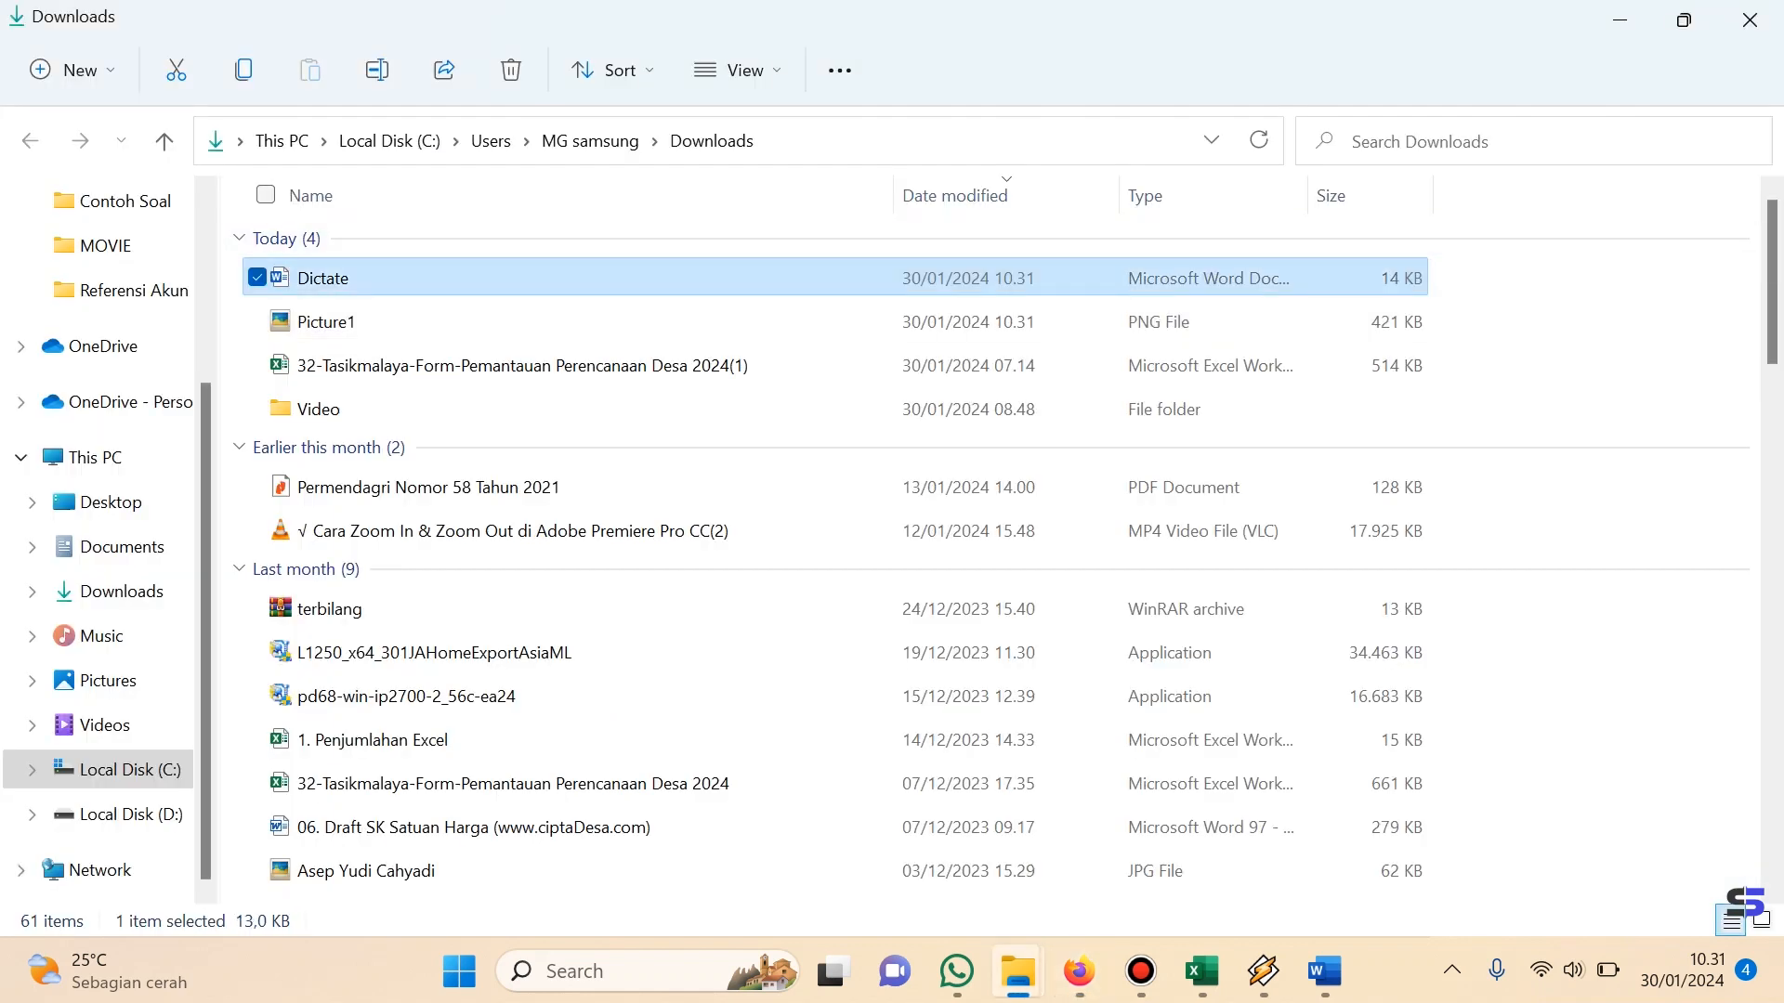
click(1619, 19)
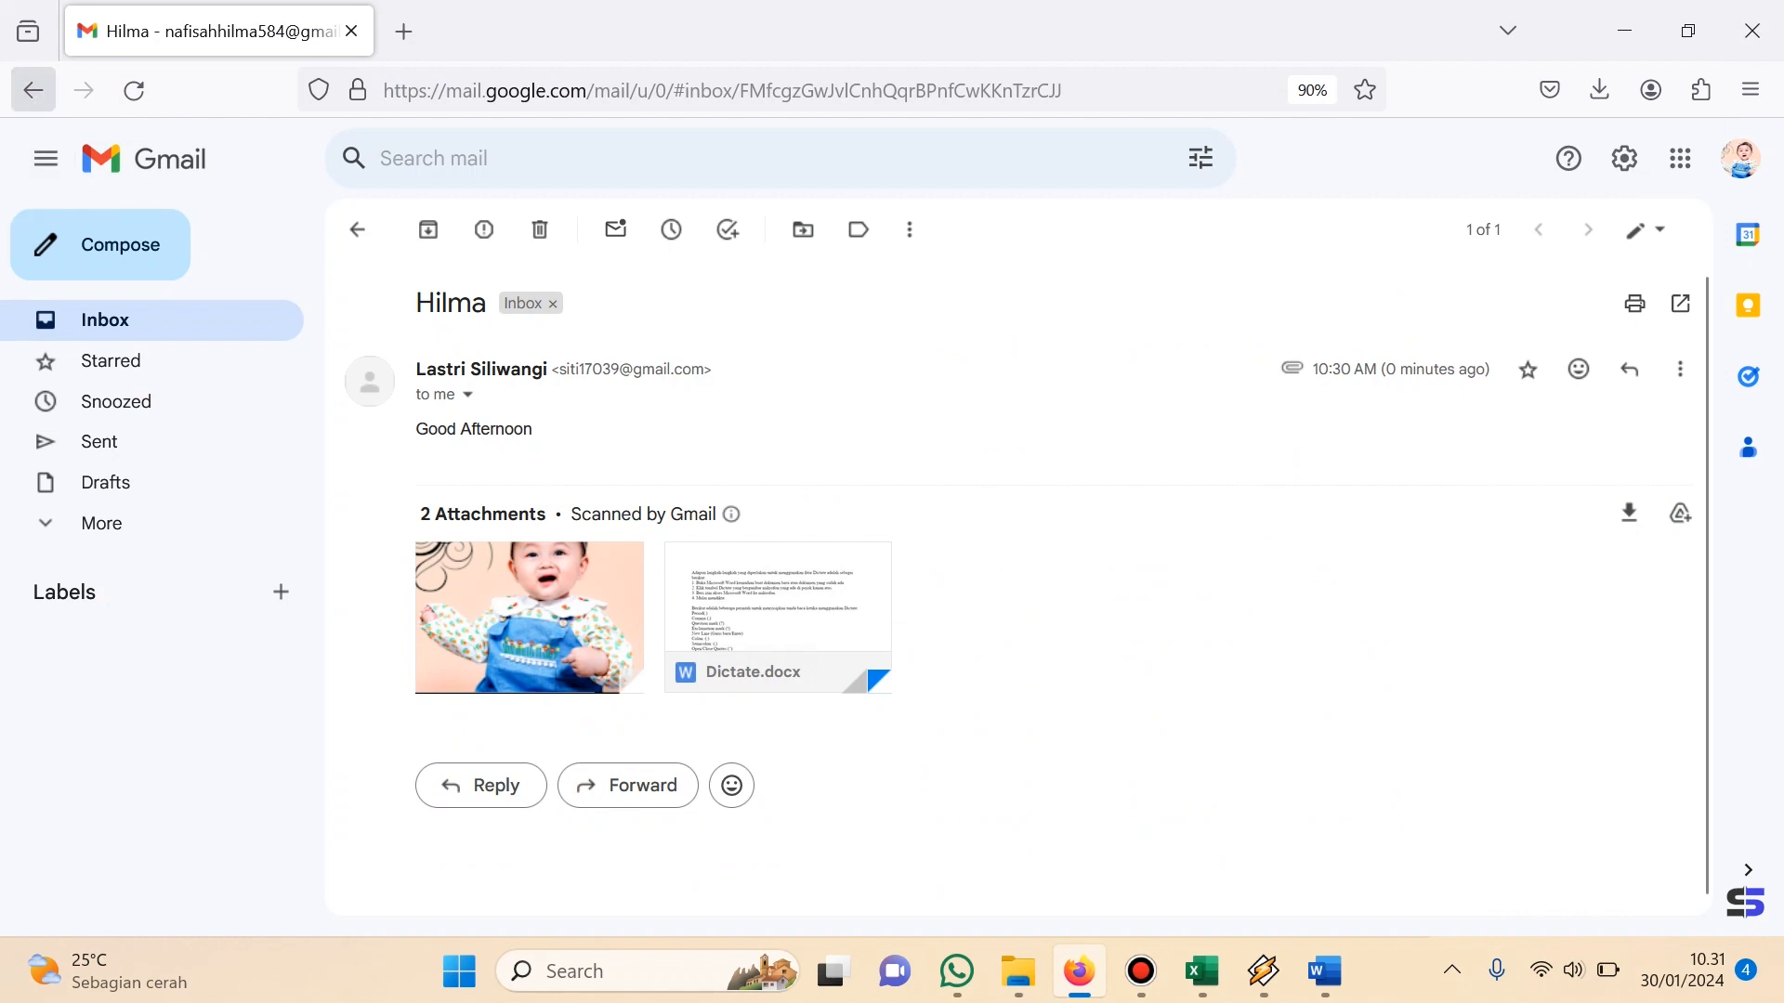
click(33, 91)
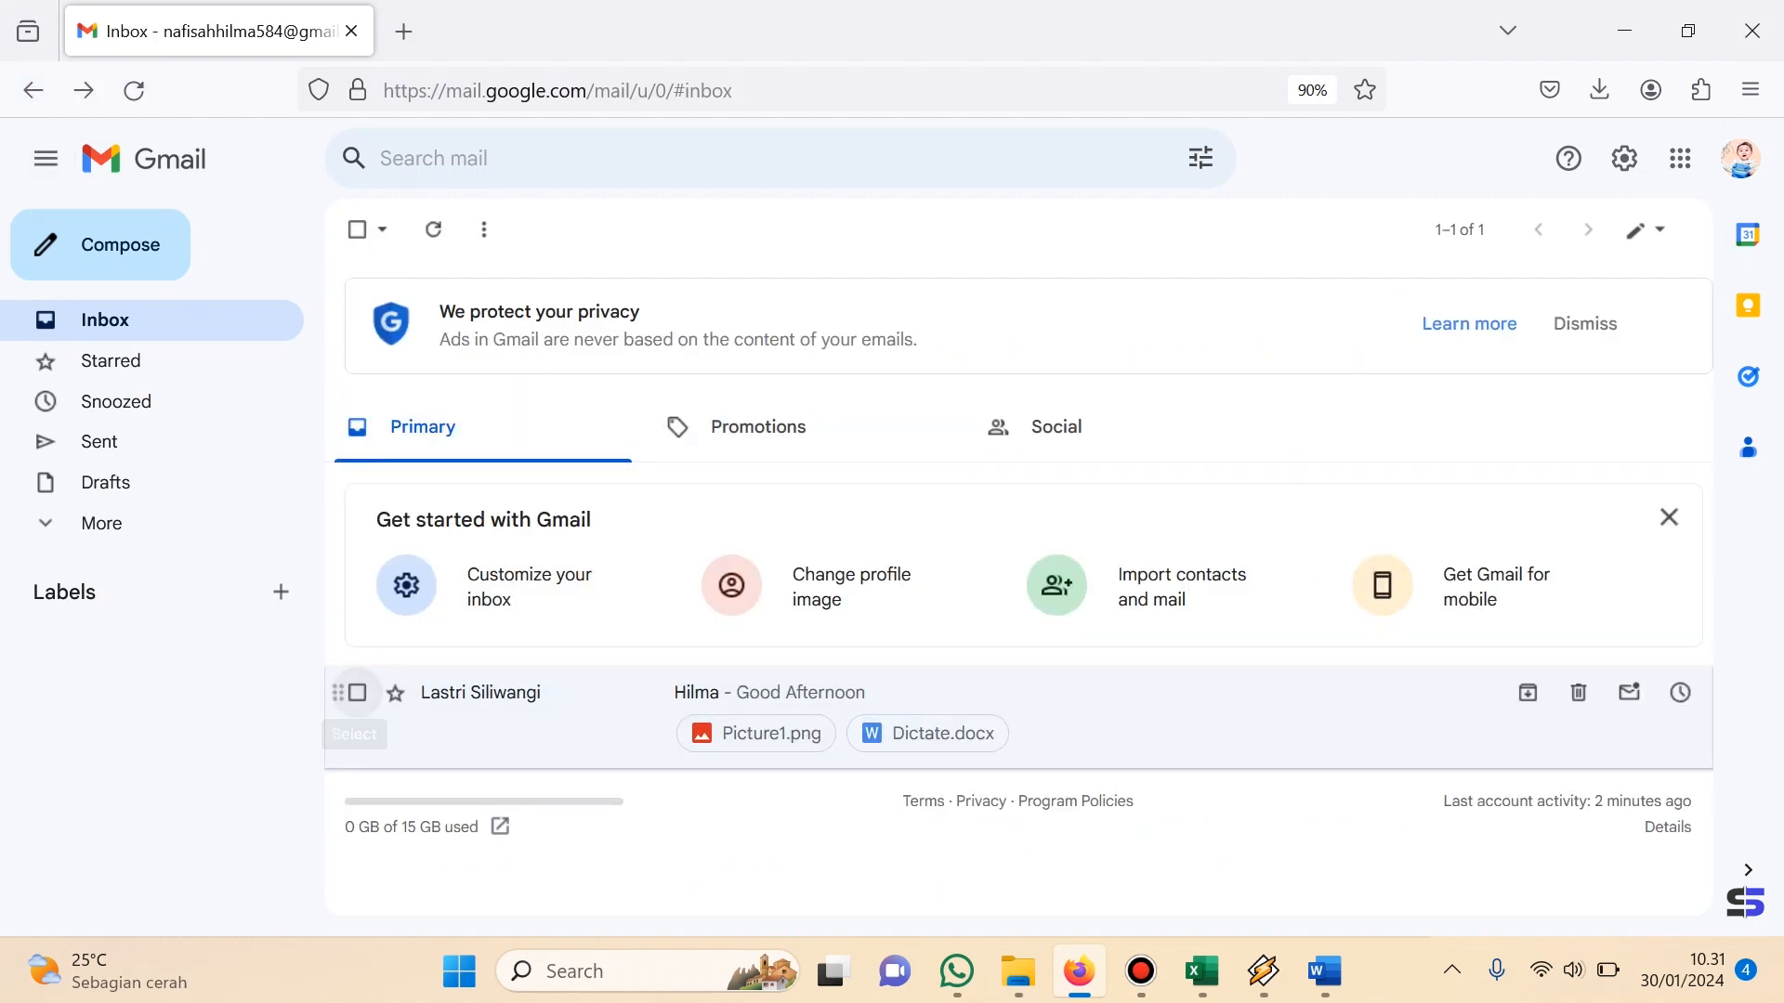
Select the 'Good Afternoon' email with attachments and move it to Trash.
click(357, 693)
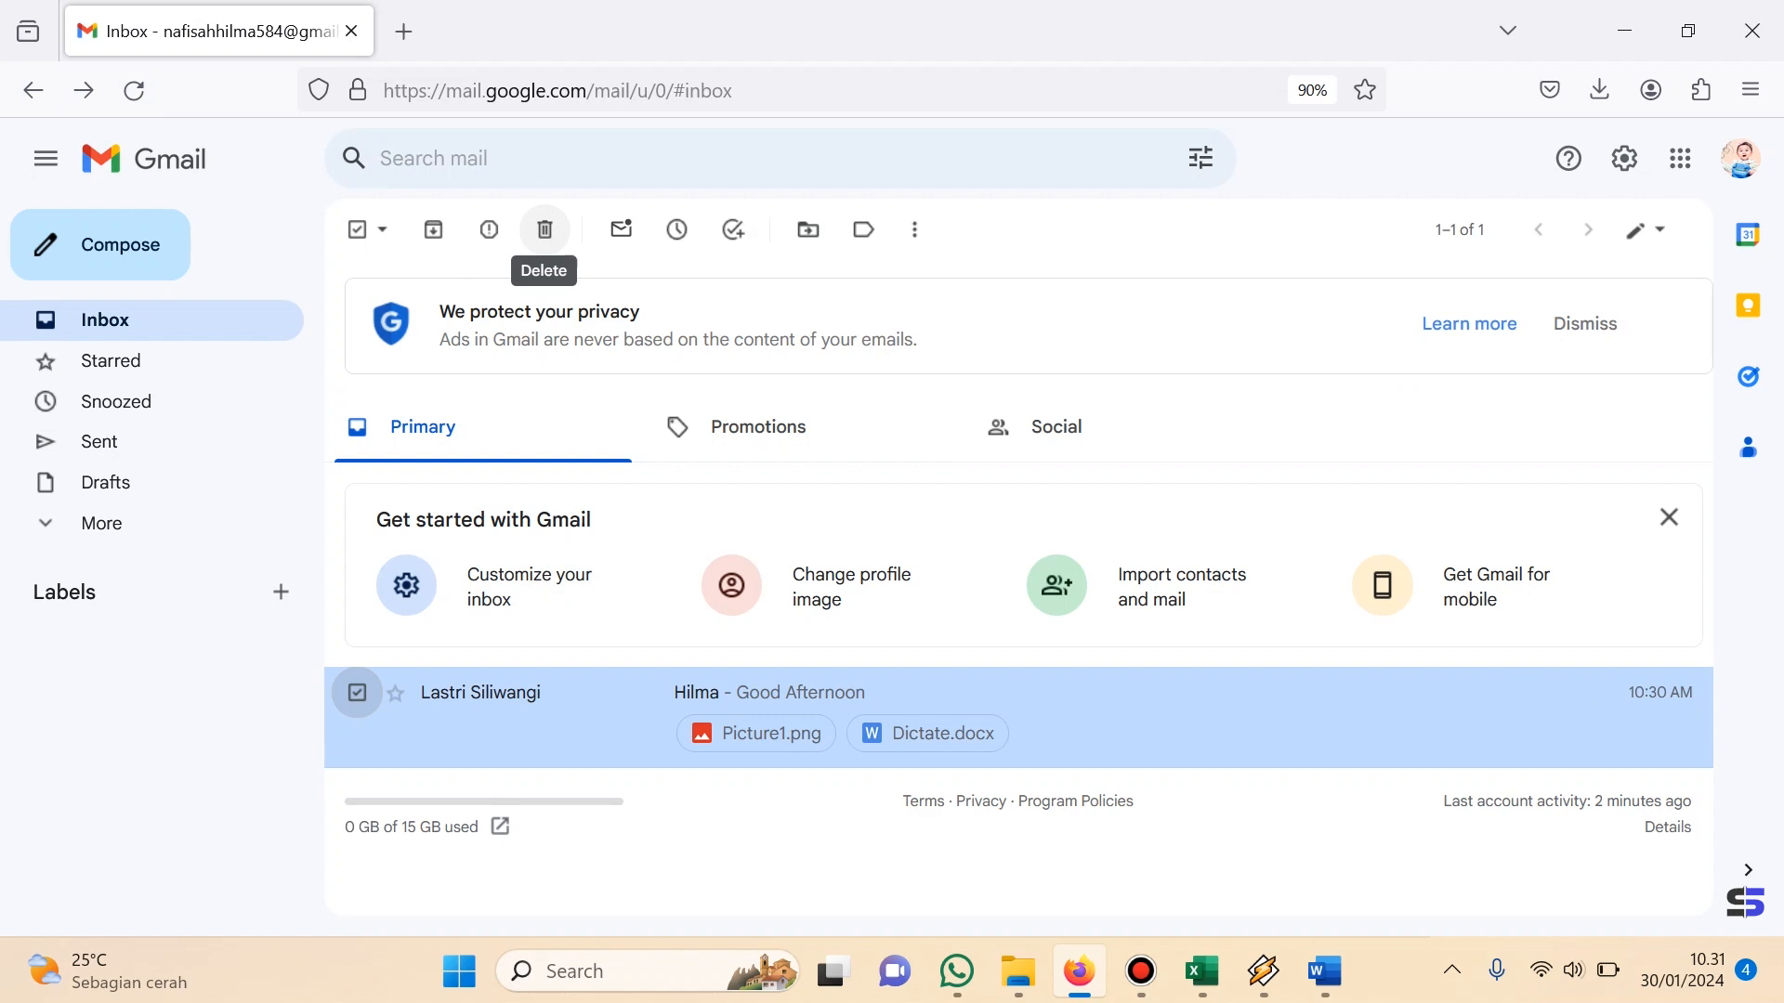
click(544, 230)
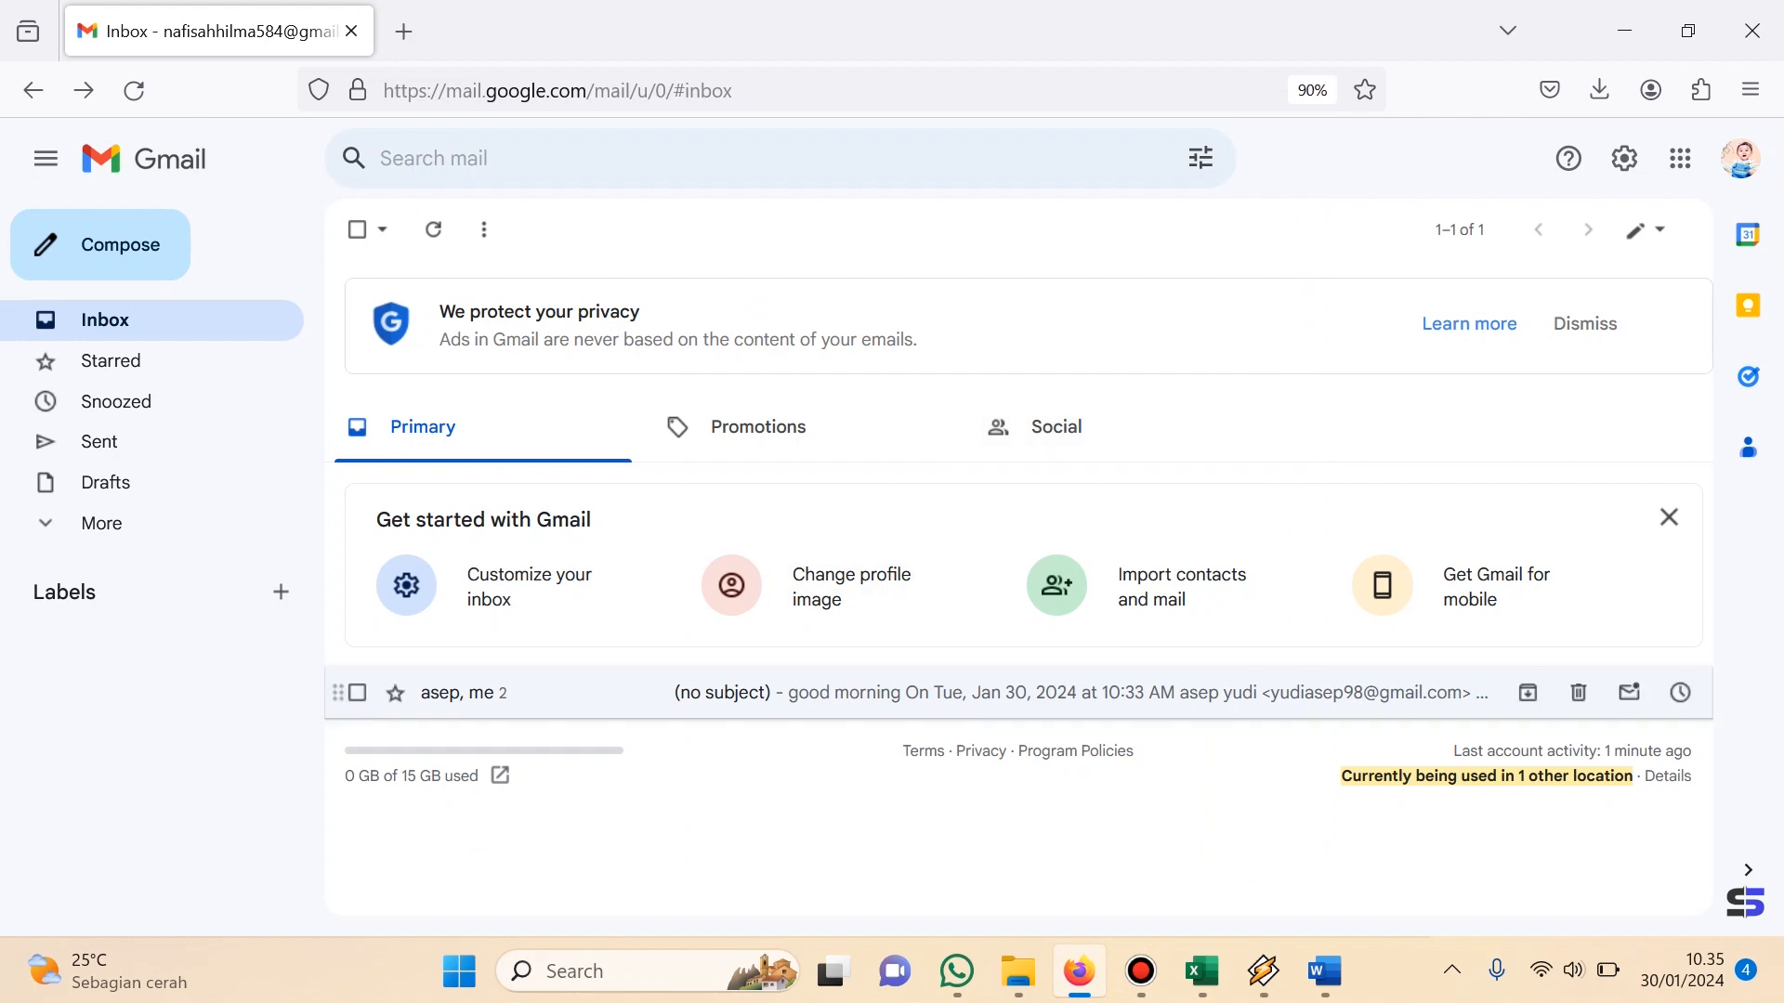
Reply 'hi' to the (no subject) good morning conversation with Dictate.docx attached.
click(929, 692)
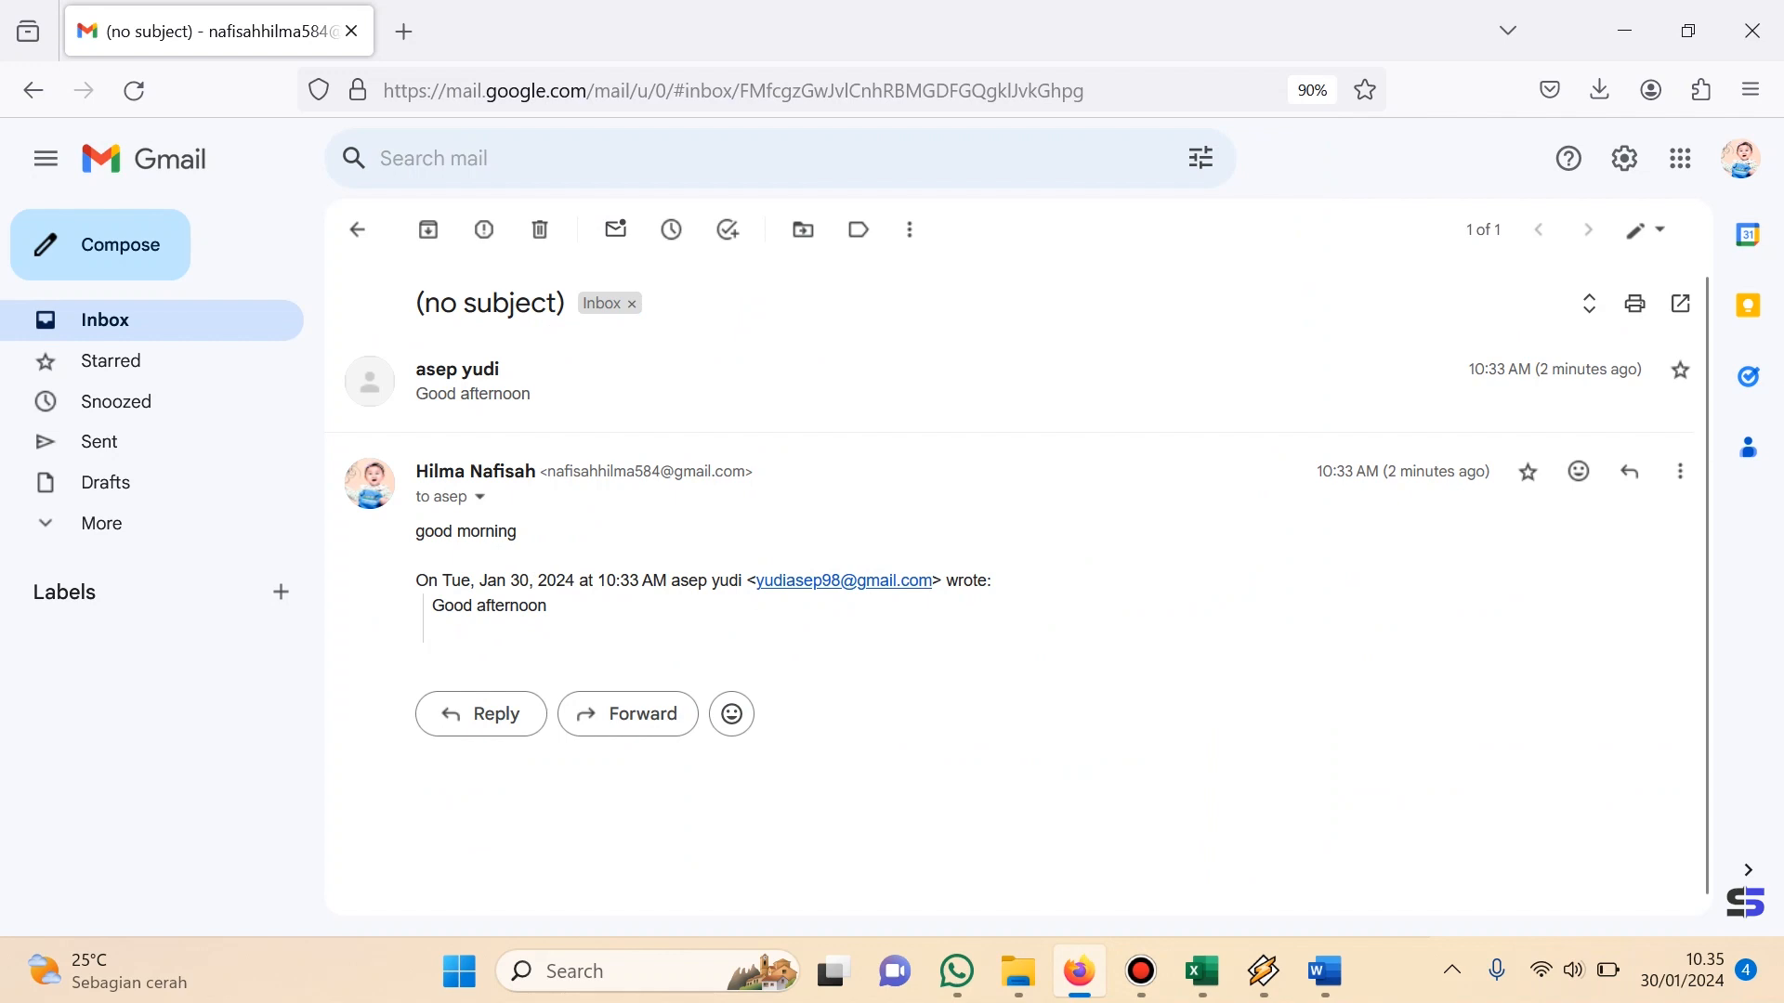
click(480, 713)
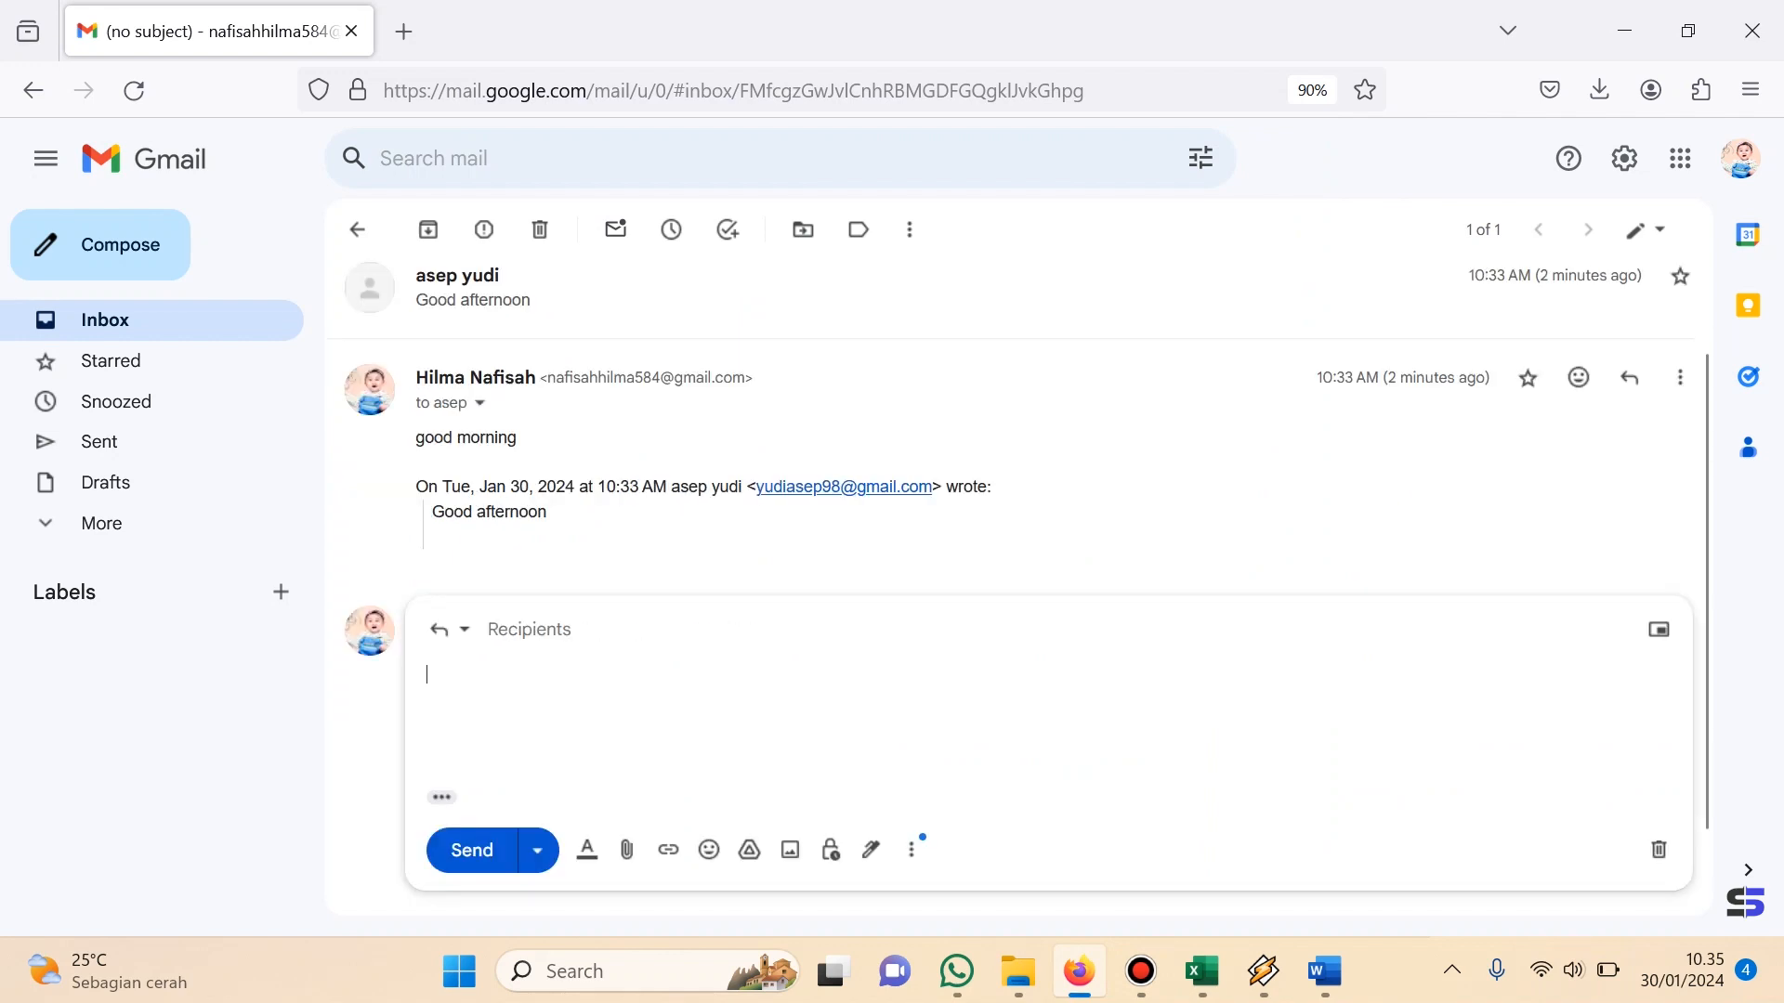
text(hi)
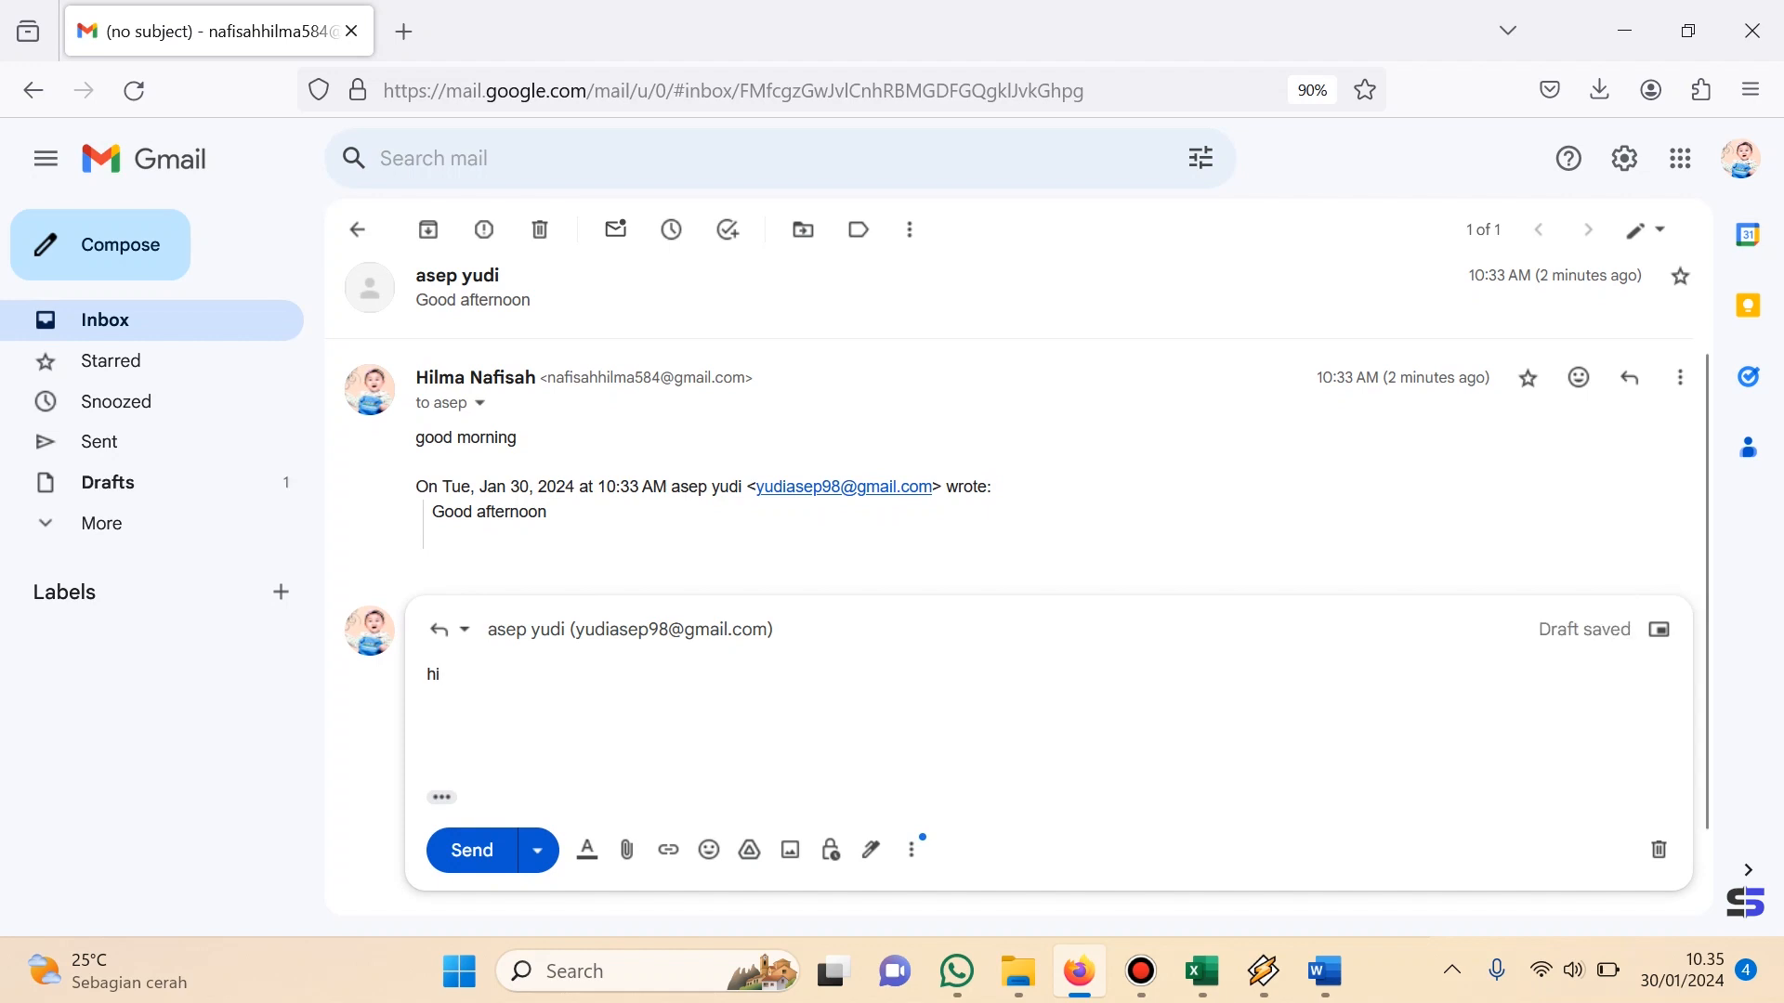
click(627, 850)
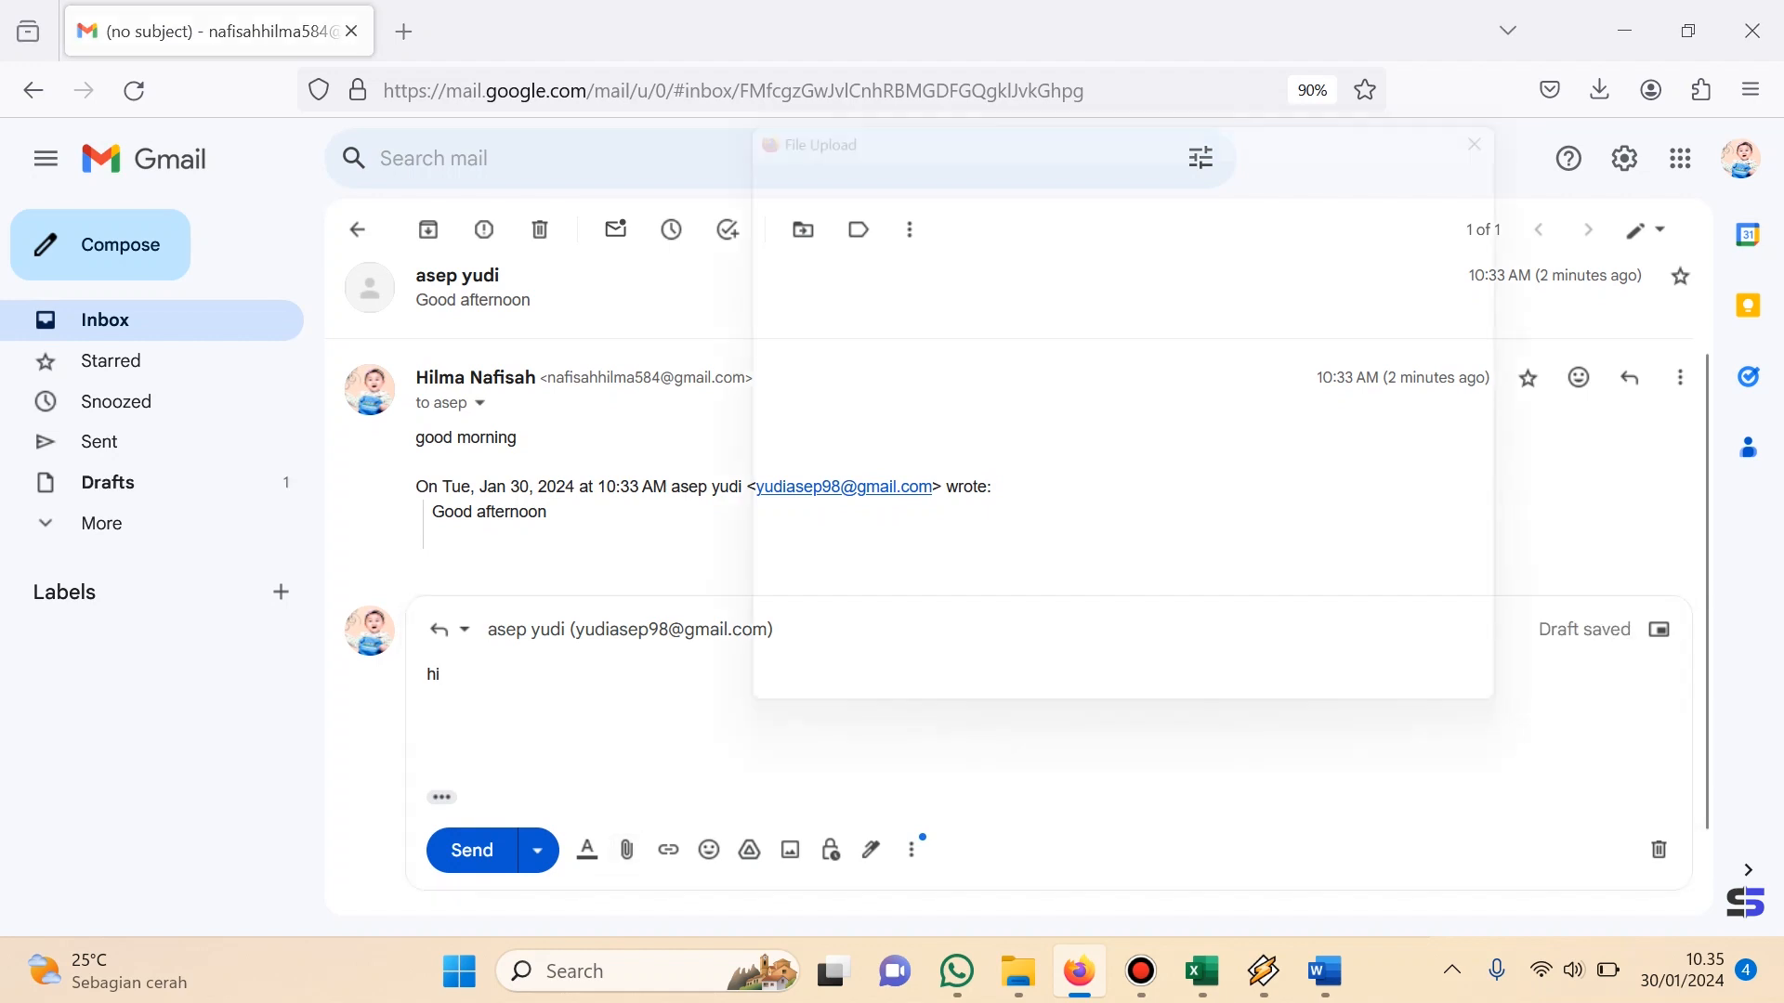
double_click(1021, 530)
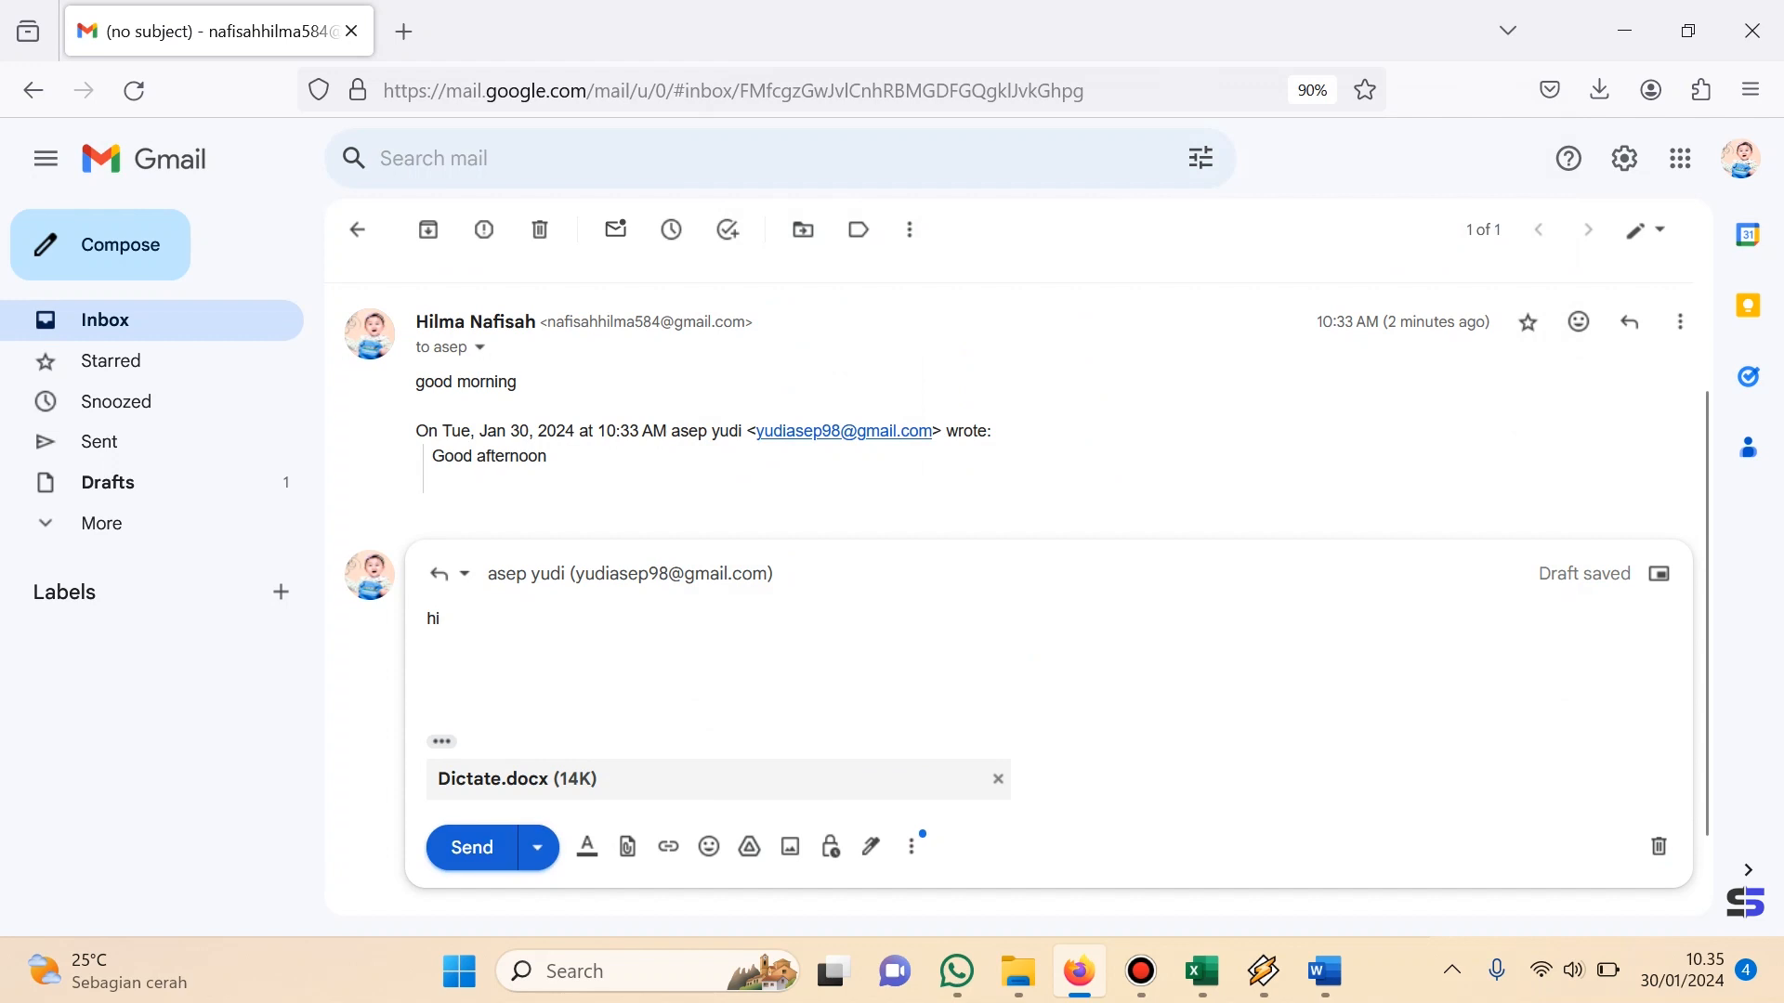
key(ctrl+Return)
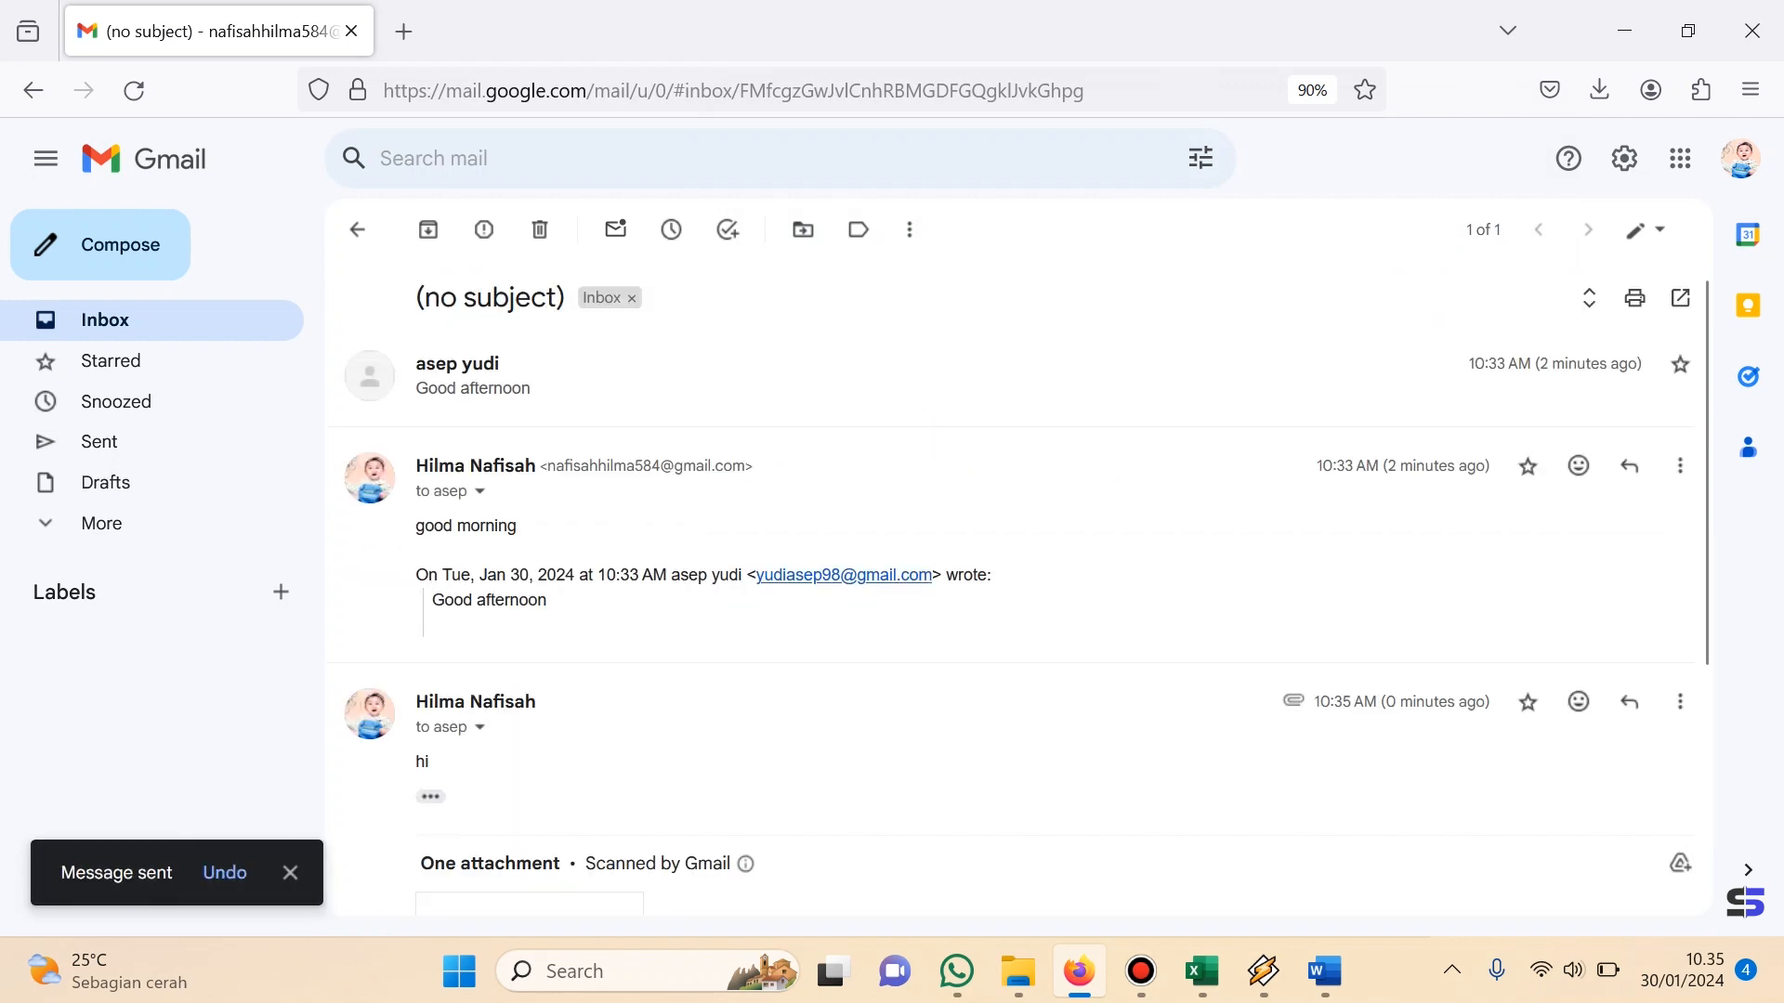